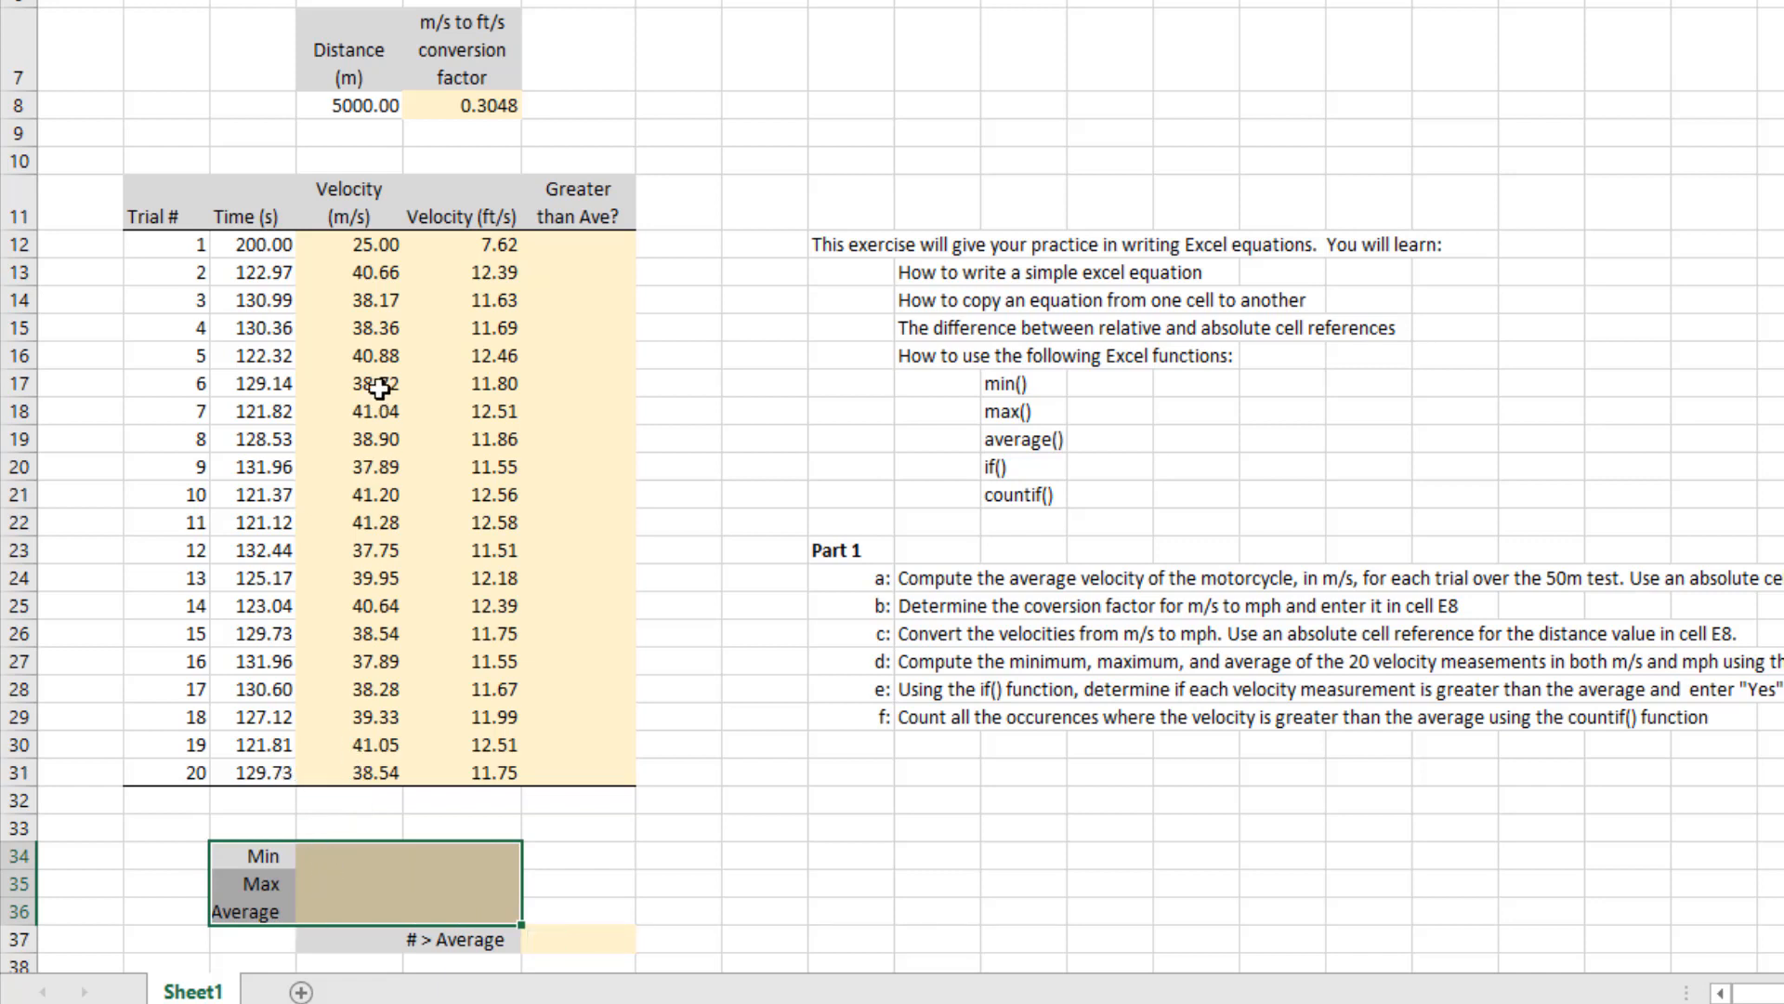
Browse the full list of available functions for cell D34 and close it without inserting one
click(358, 212)
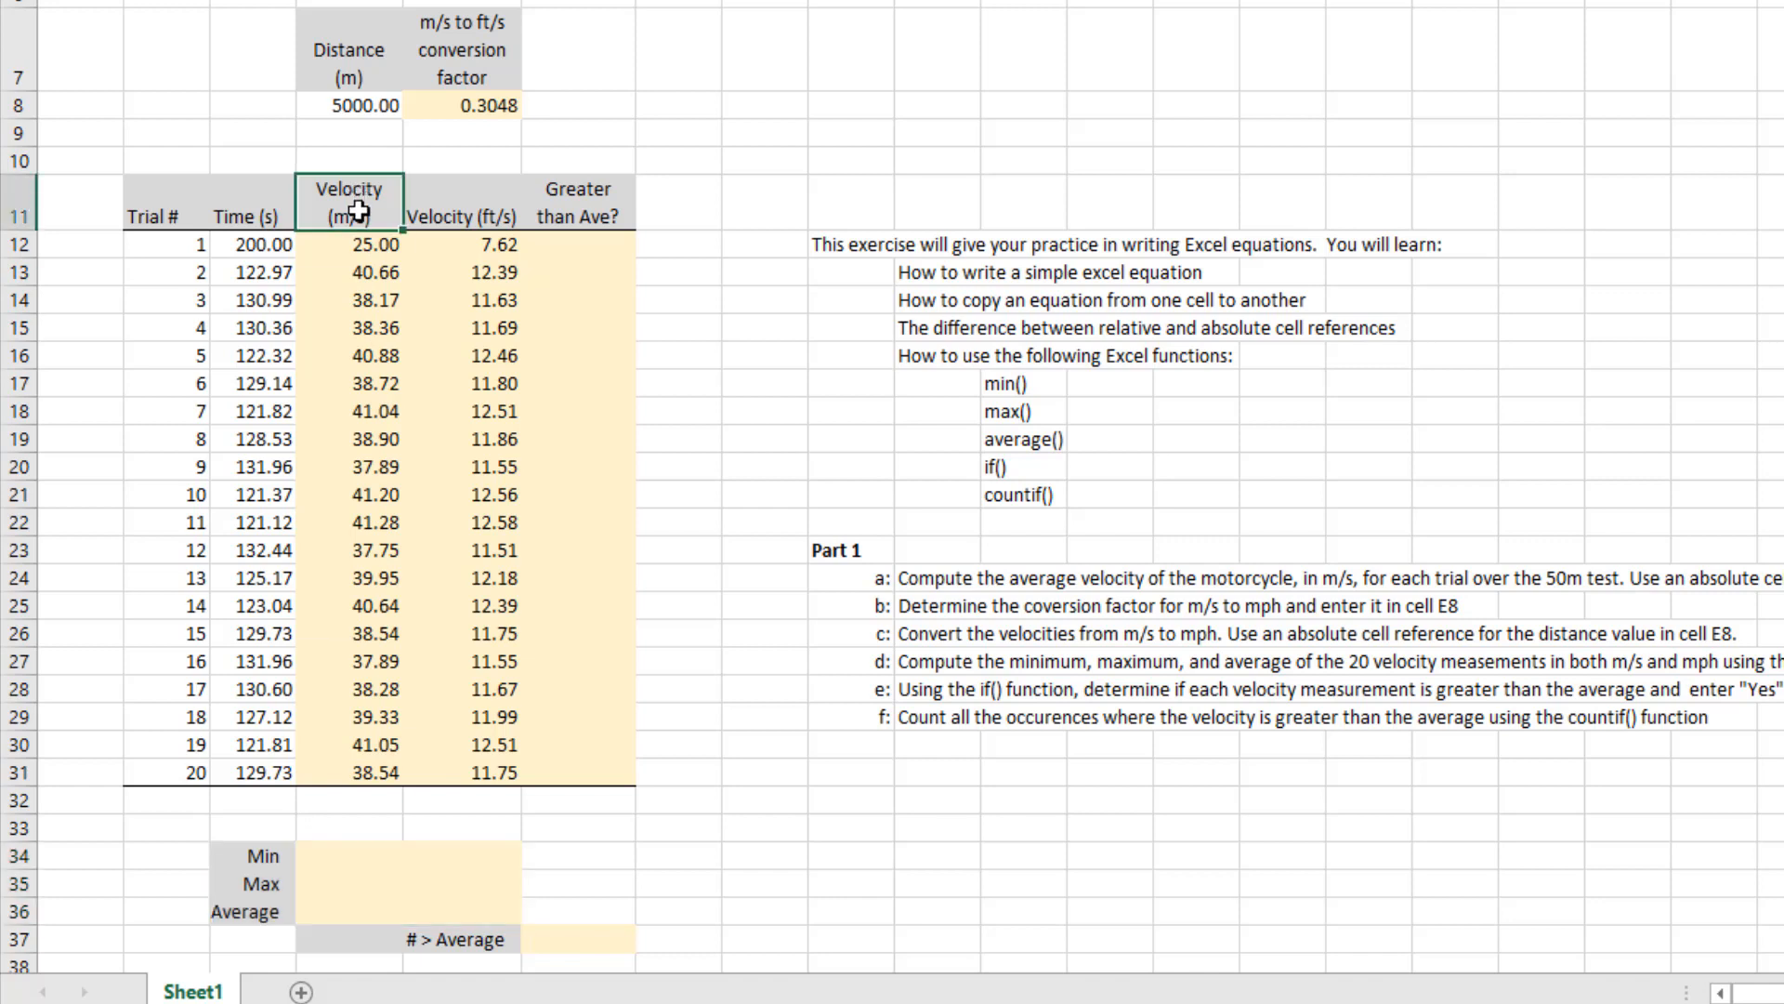
click(456, 199)
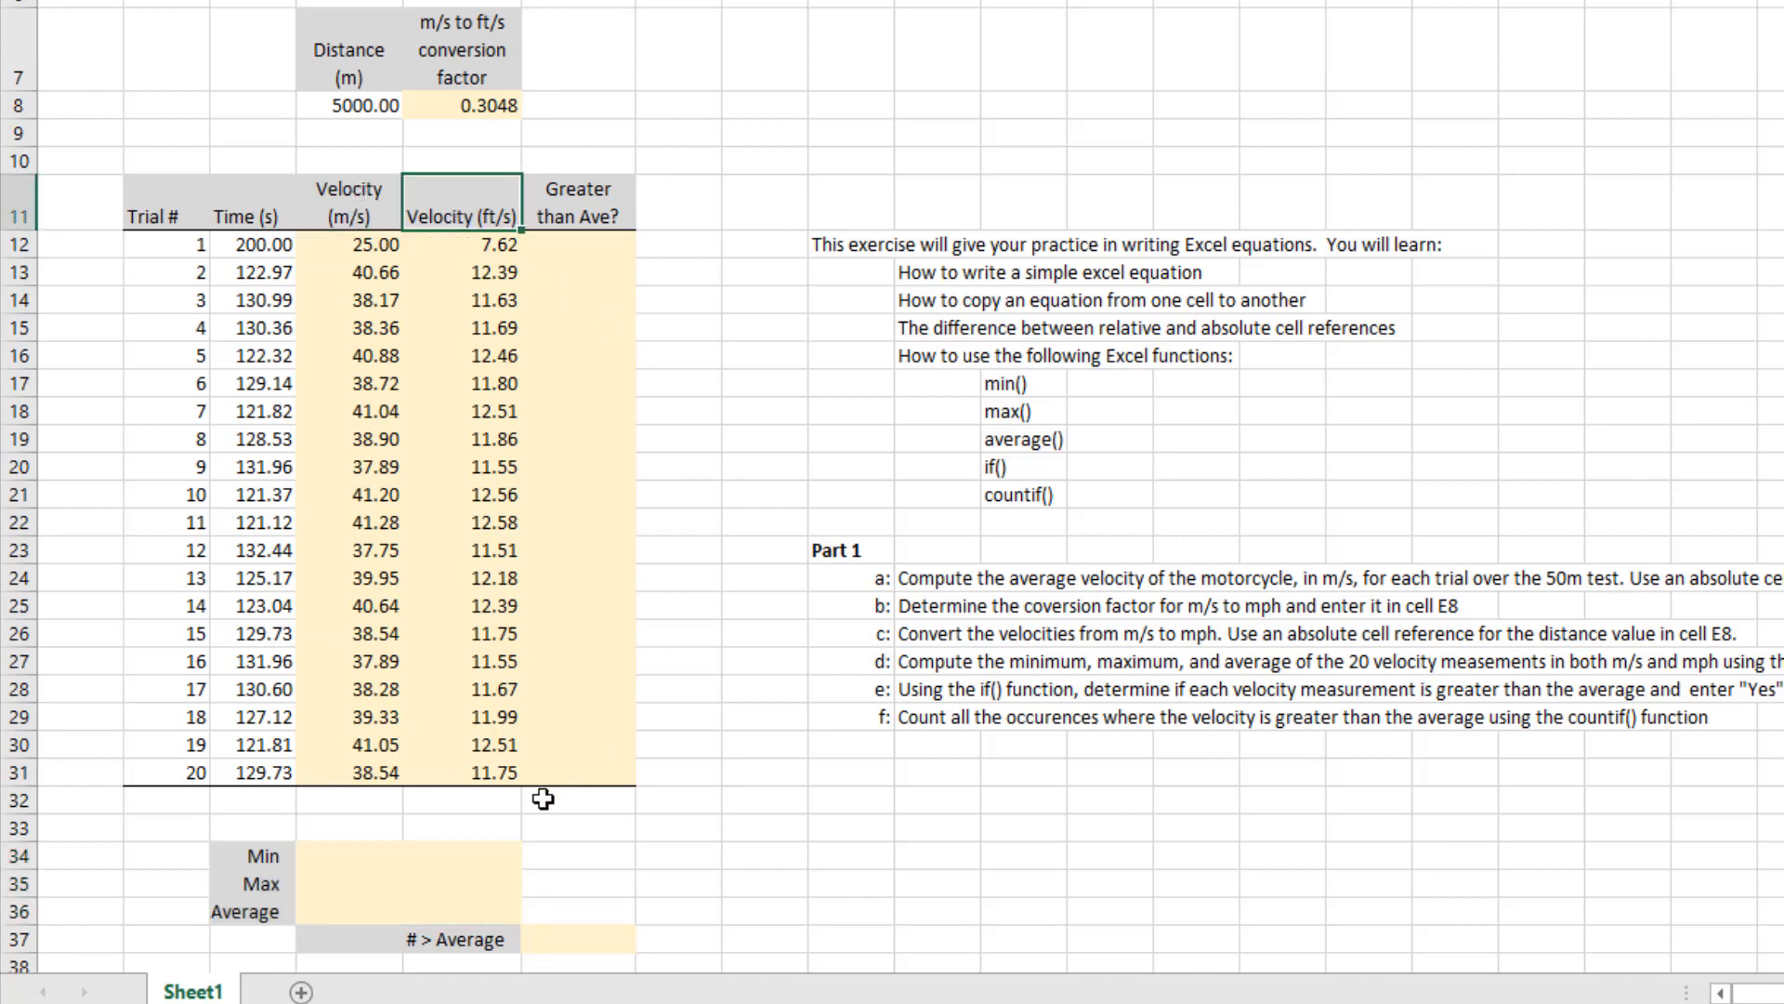
click(336, 862)
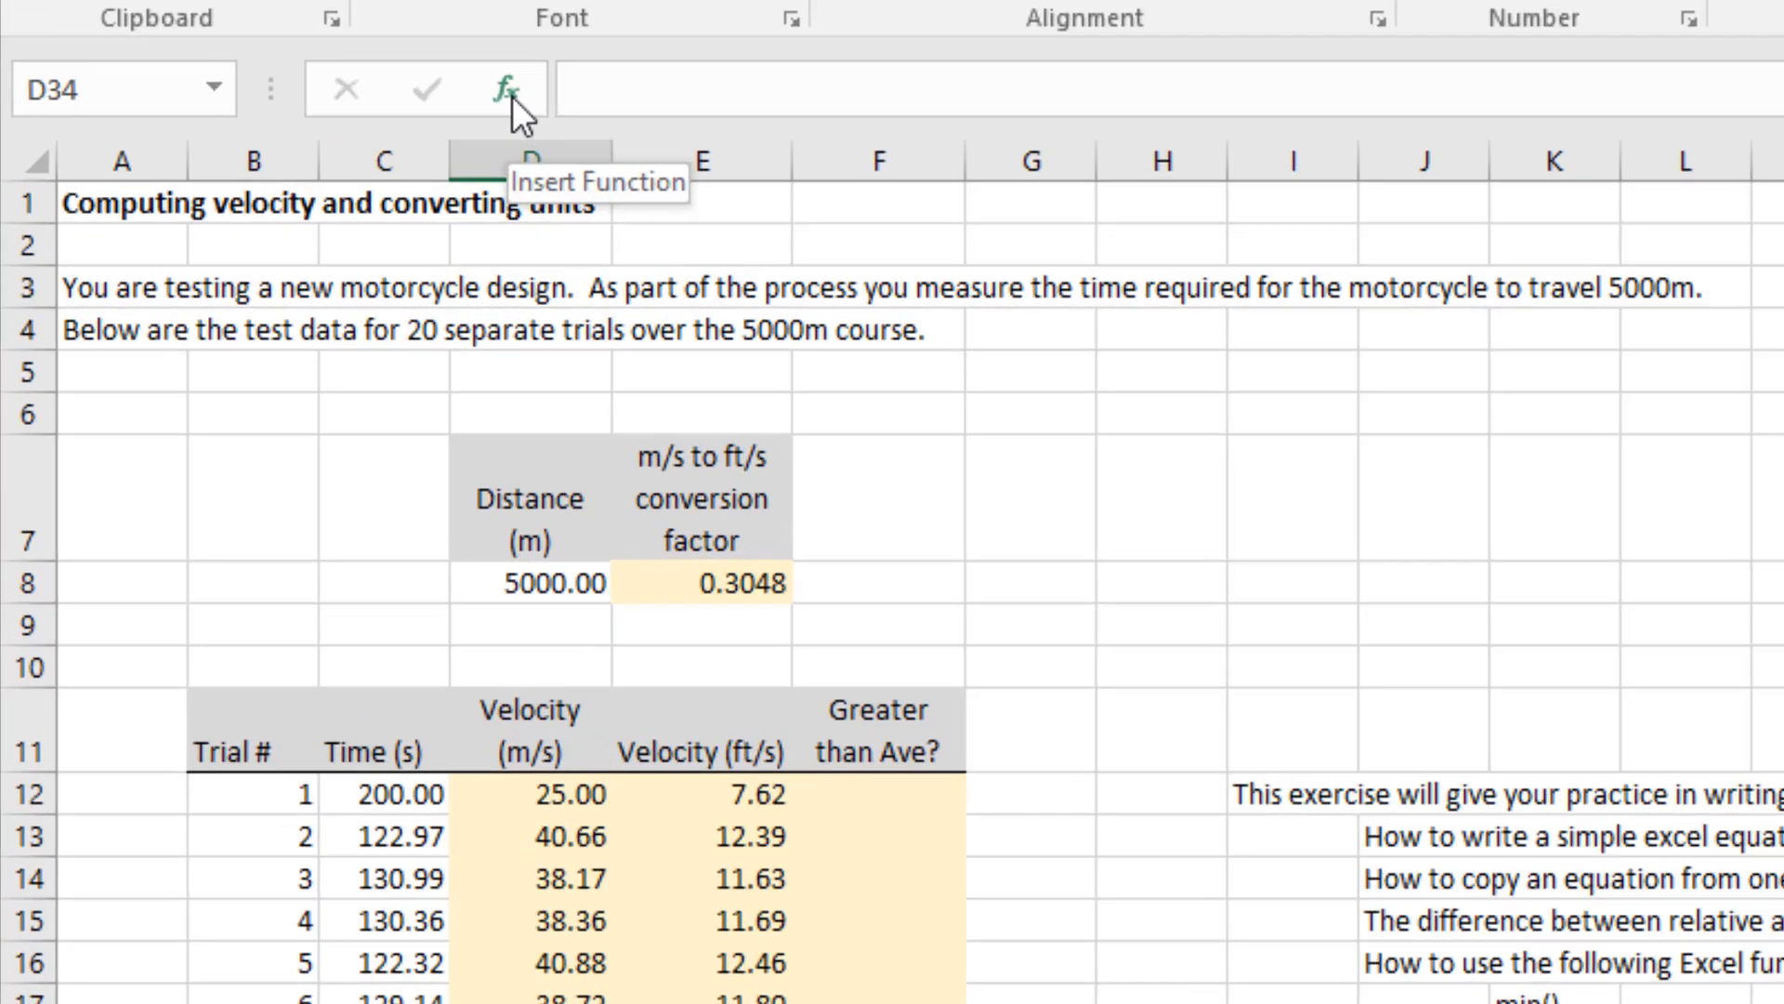
click(509, 93)
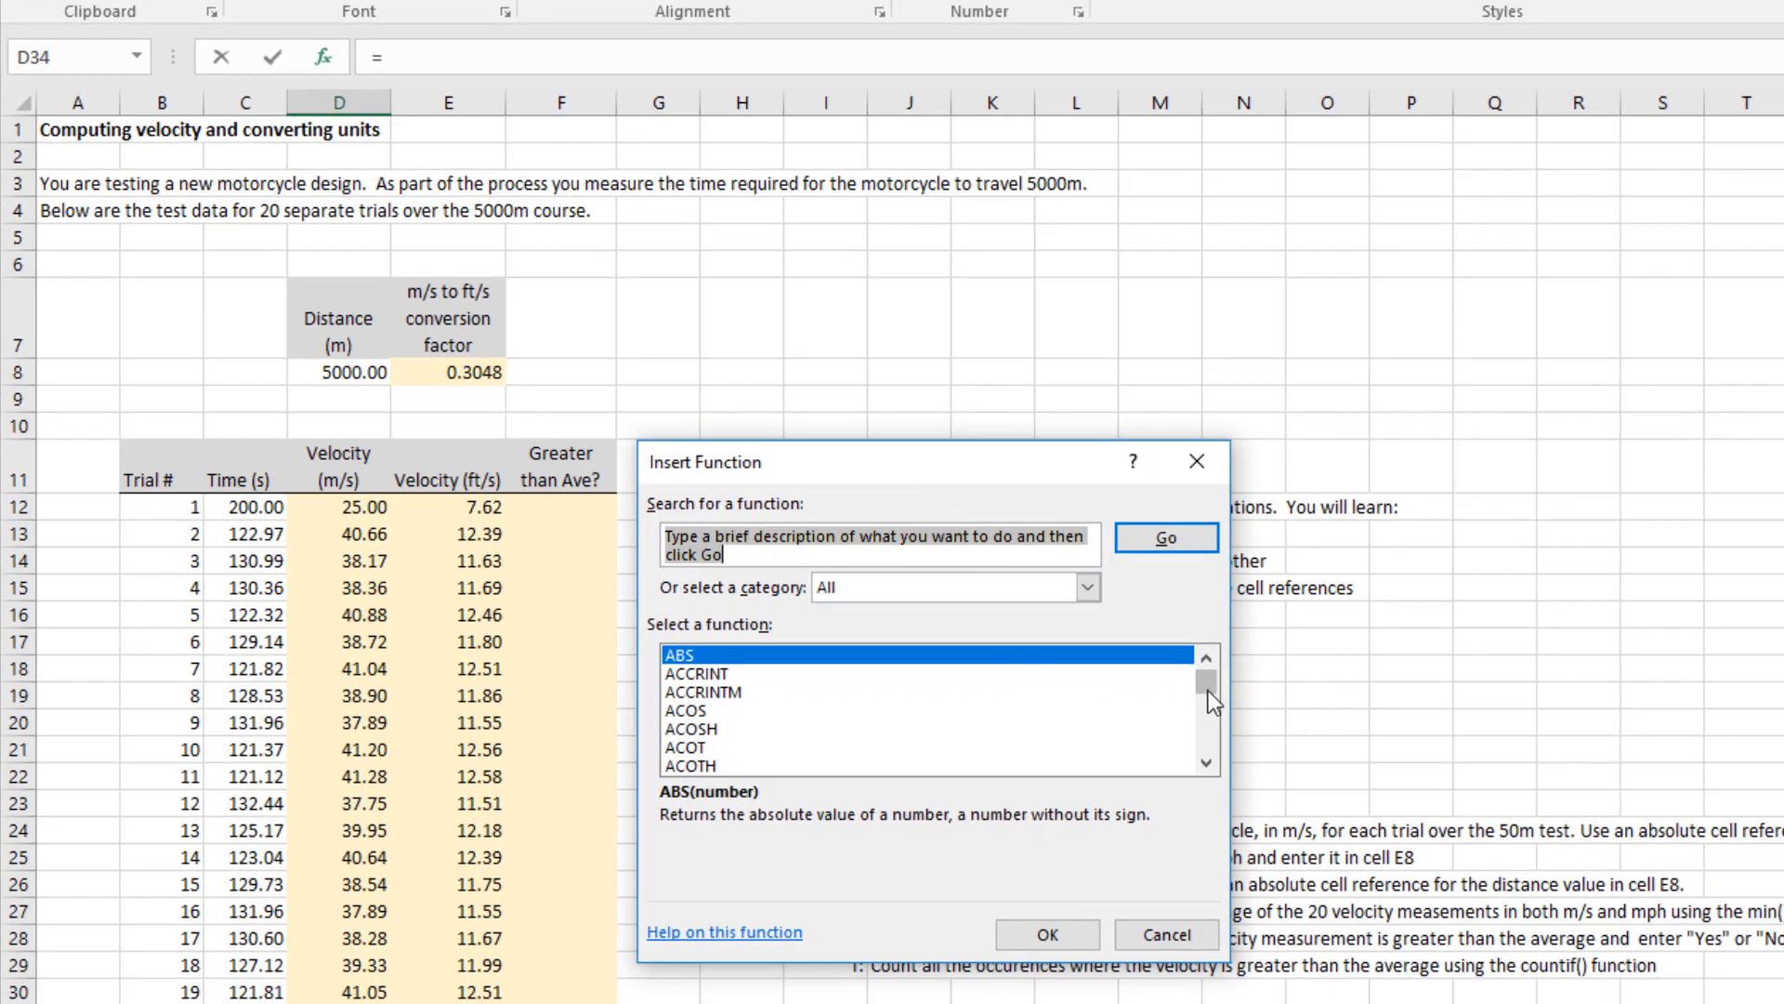
mouse_move(1208, 689)
mouse_down()
mouse_move(1206, 750)
mouse_move(1206, 676)
mouse_up()
click(1167, 935)
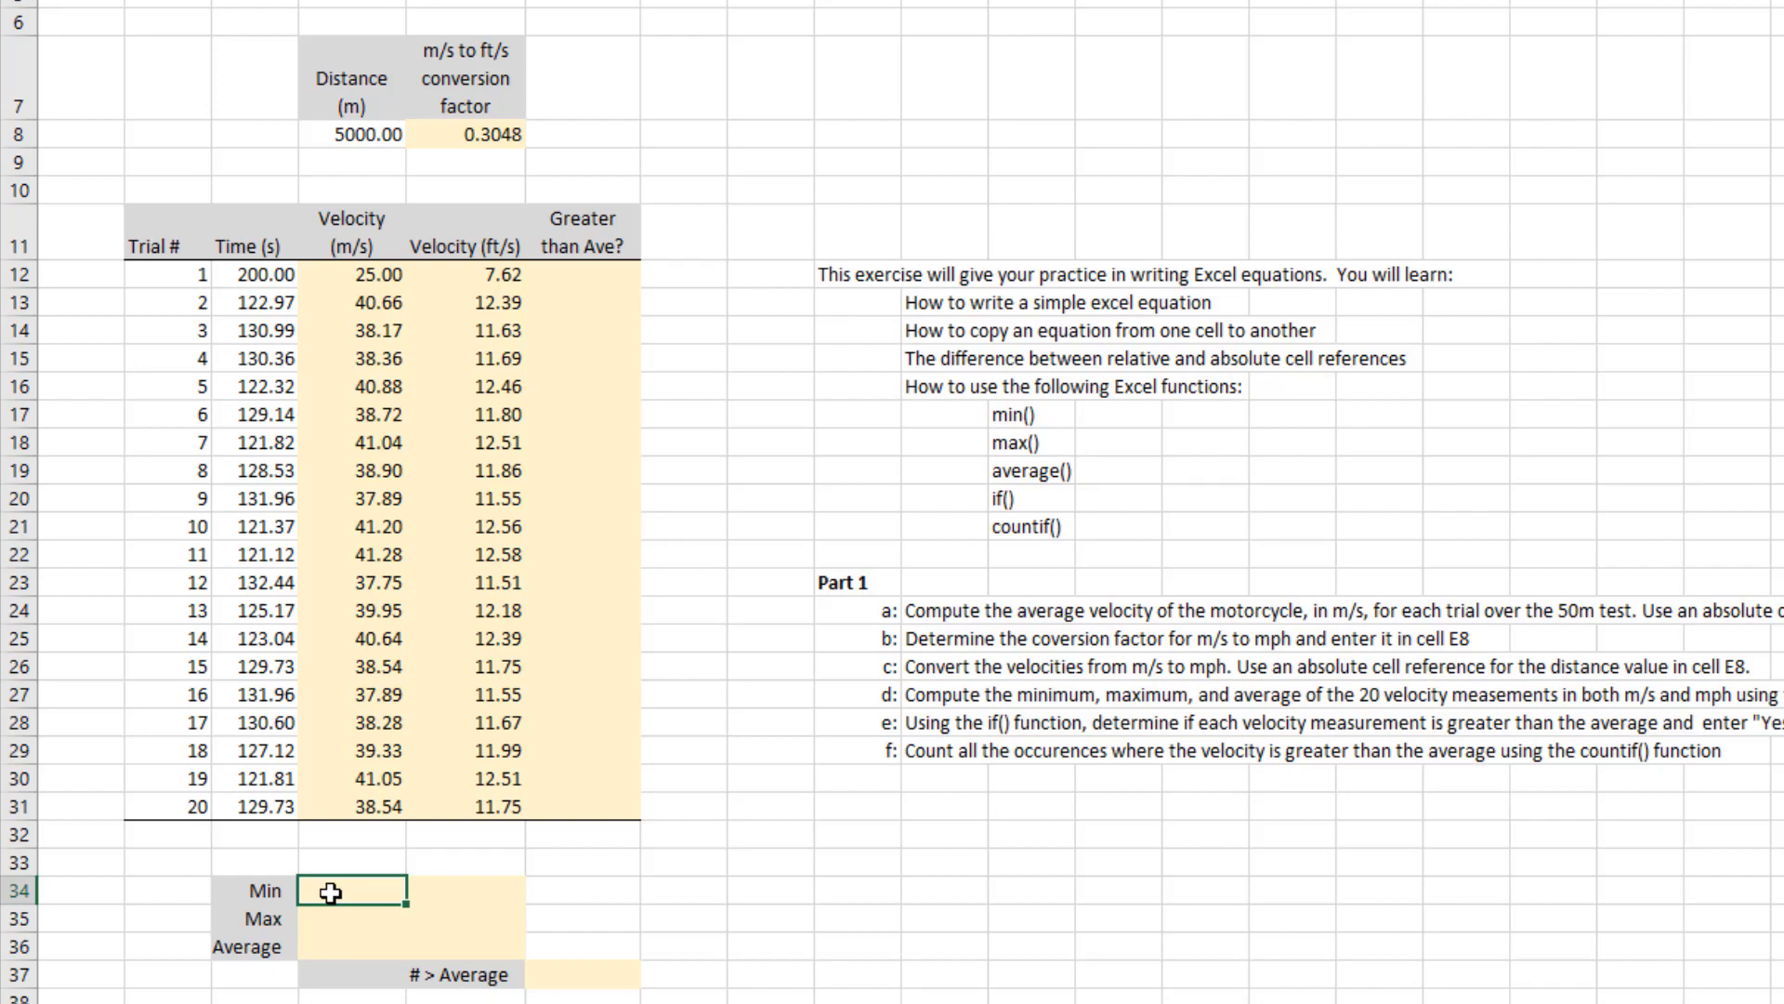
Enter the formula =min(9,-2,4,5,22,-109) in the m/s Min cell D34
text(min)
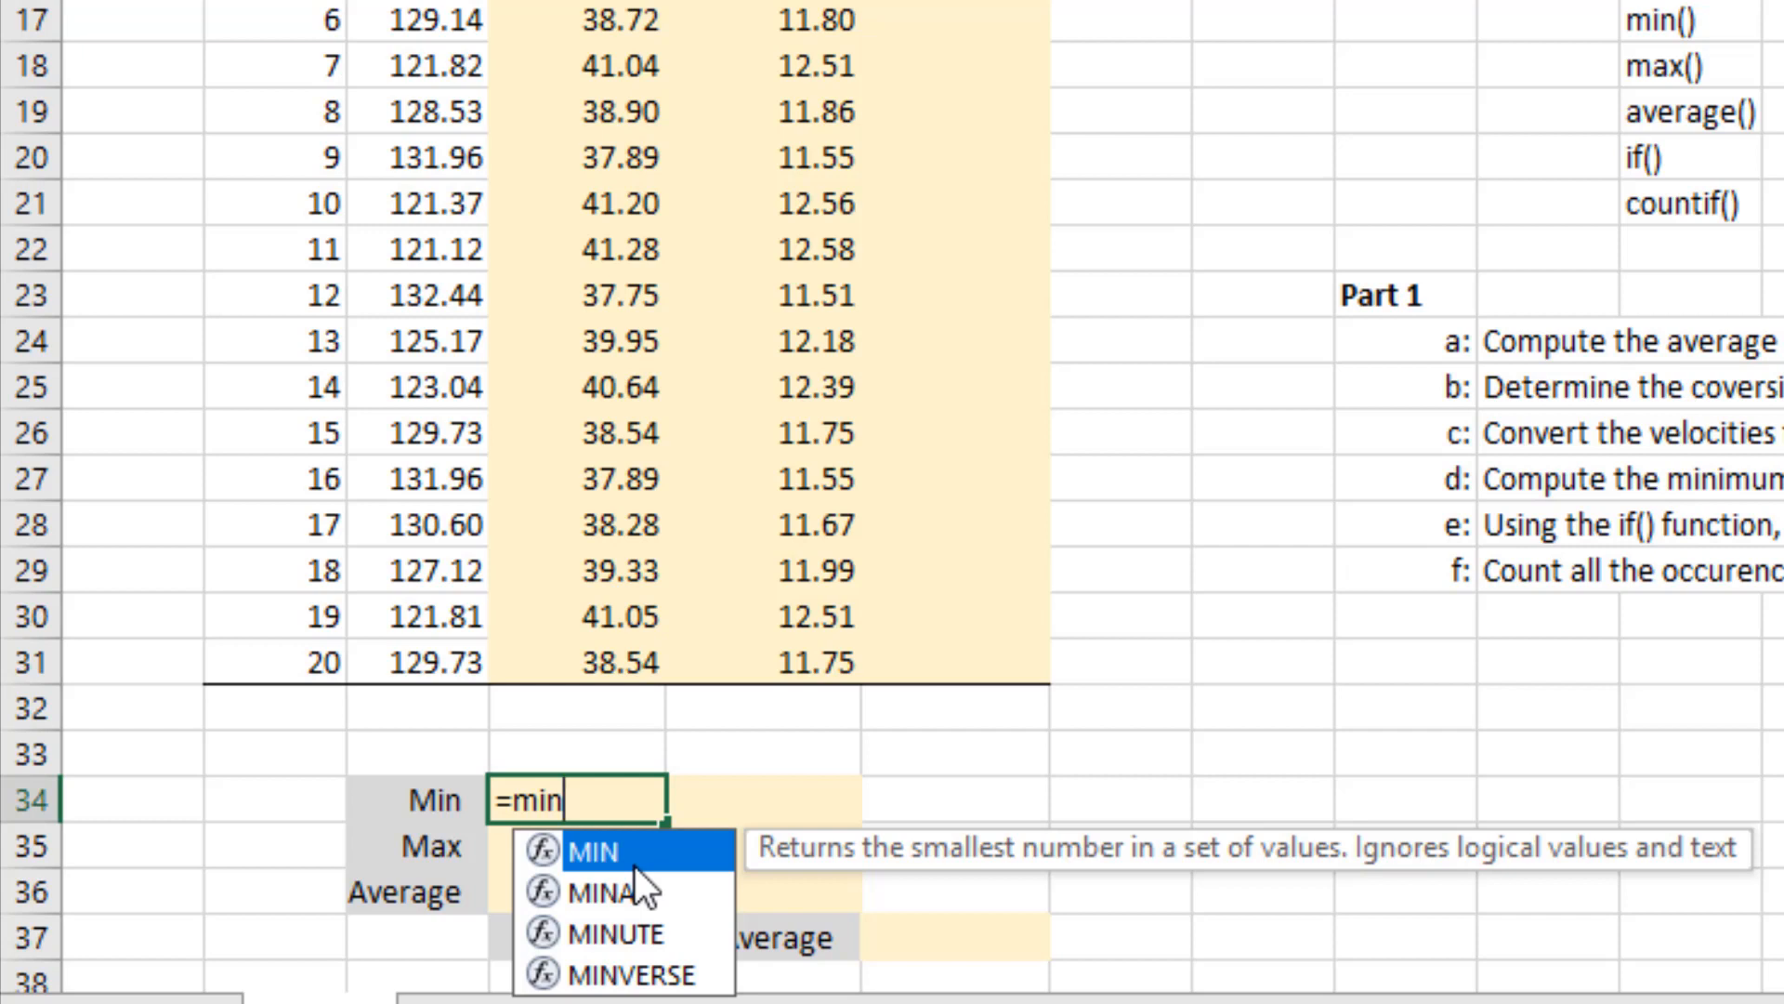
text(()
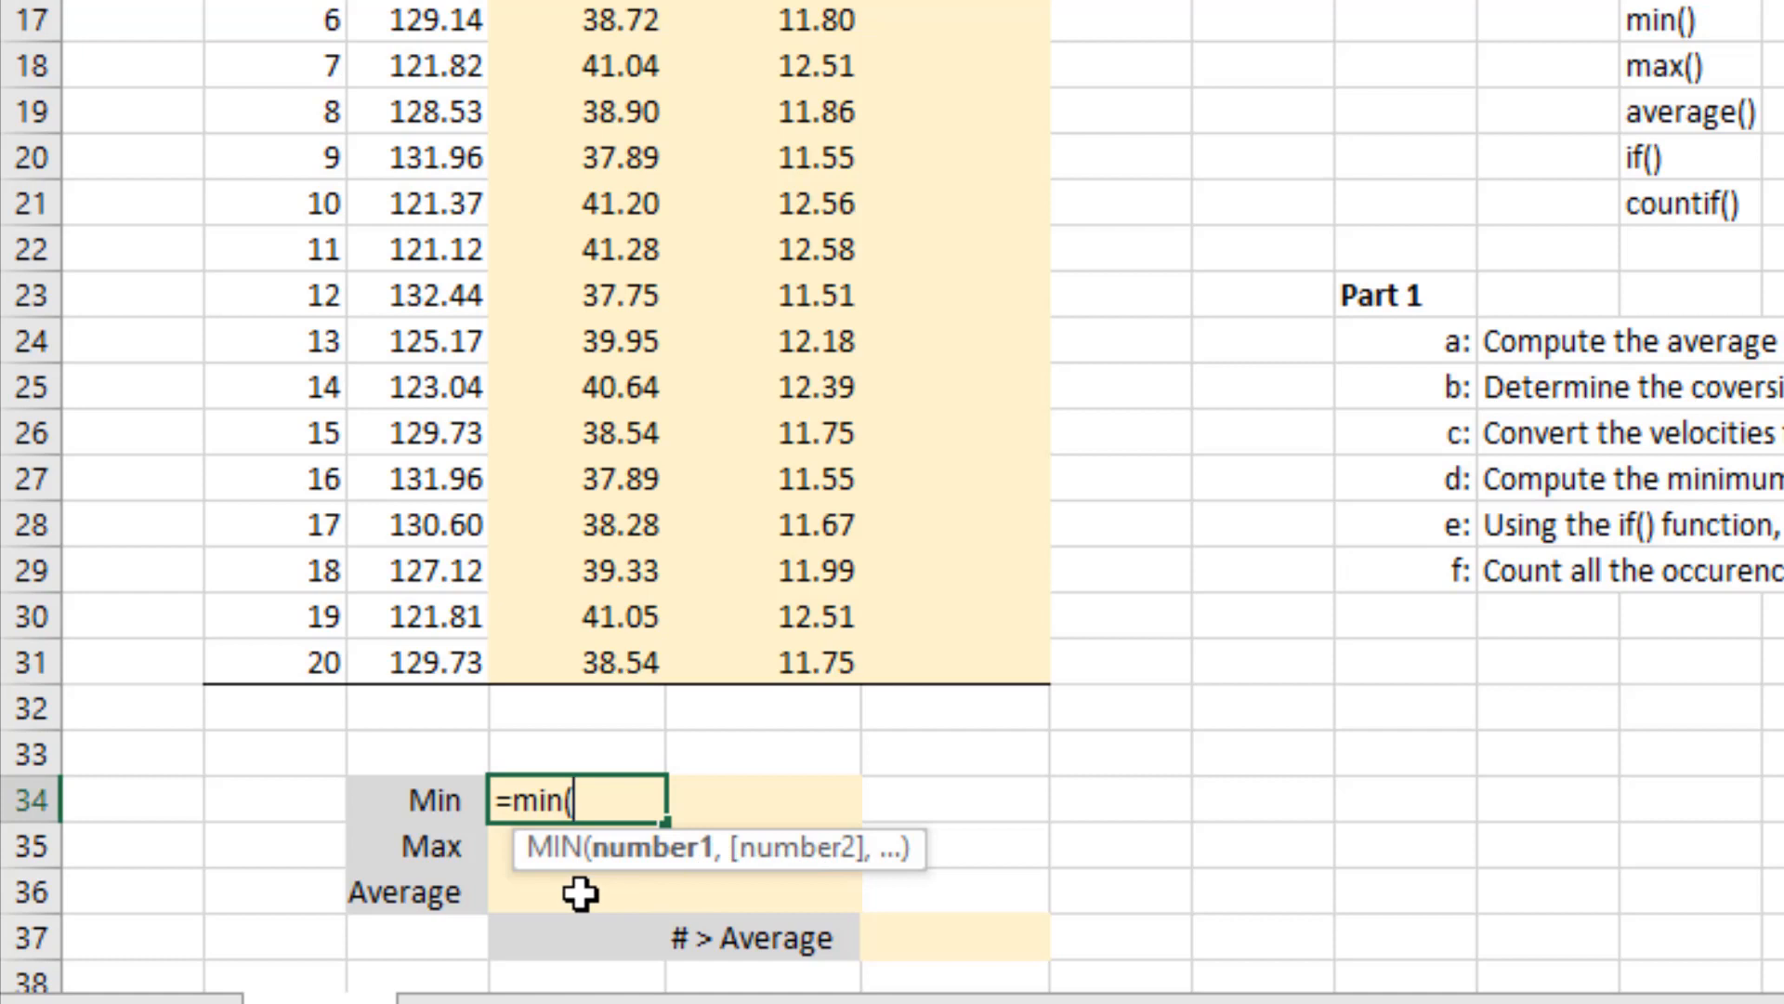
text(9,-2,)
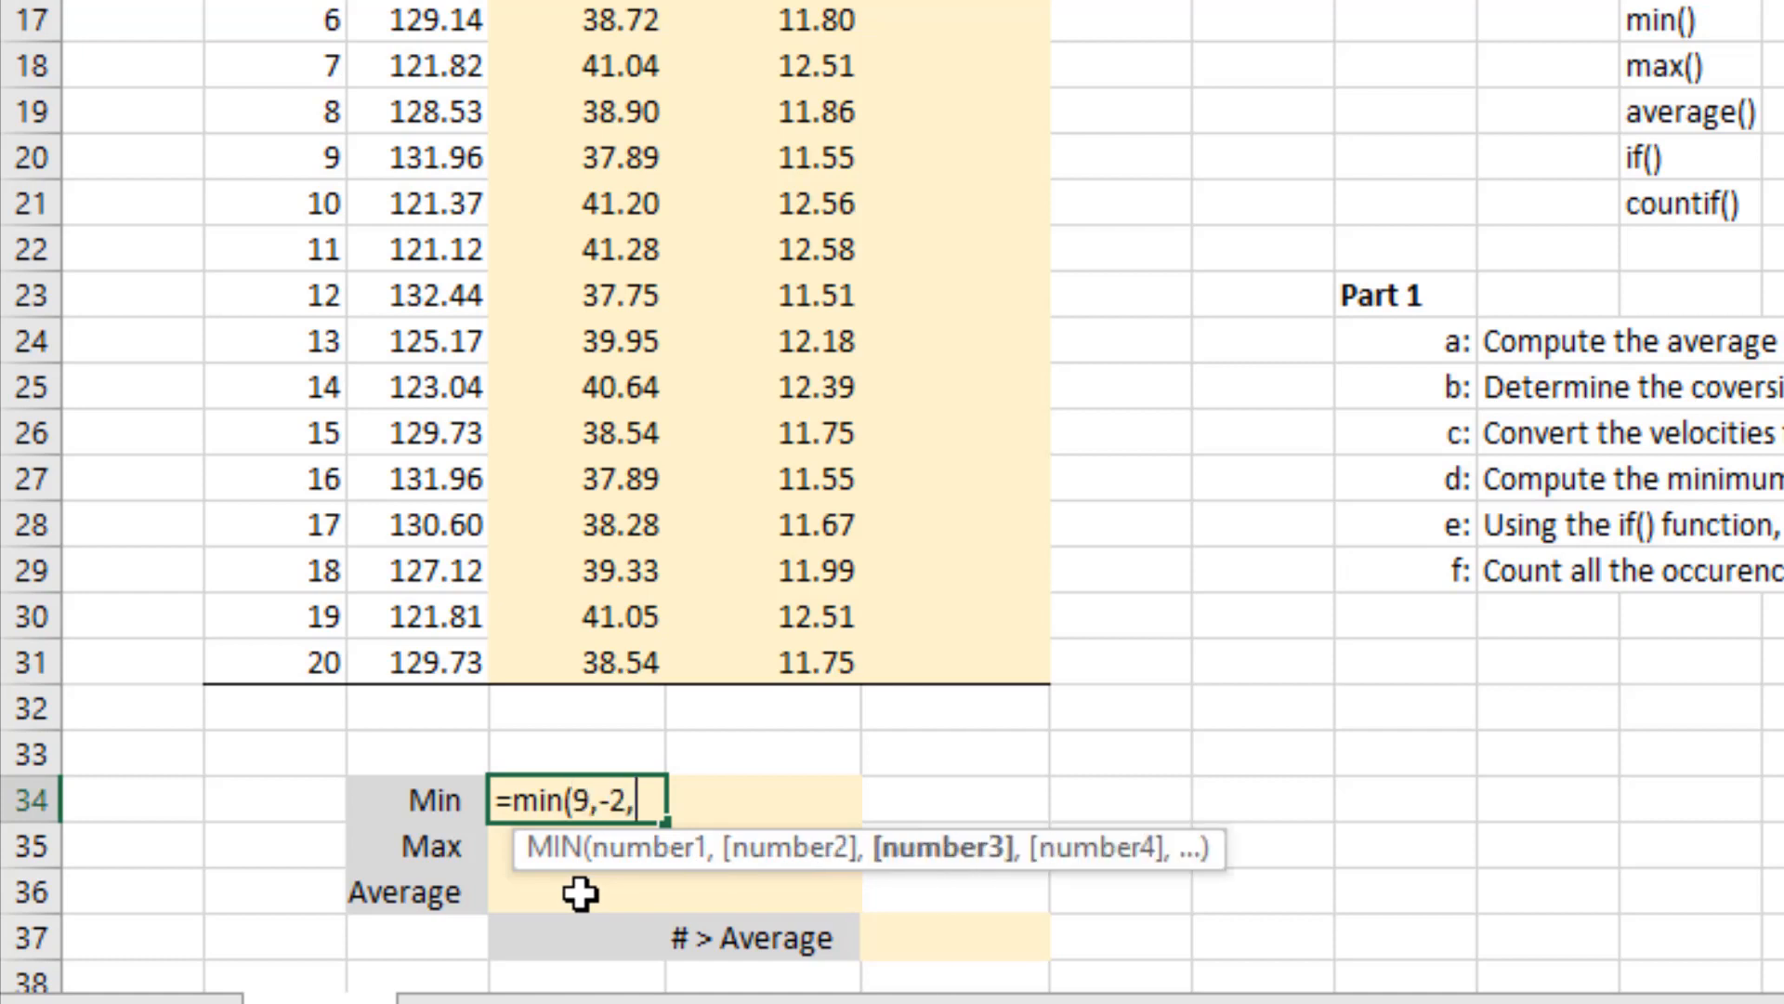
text(4,5,)
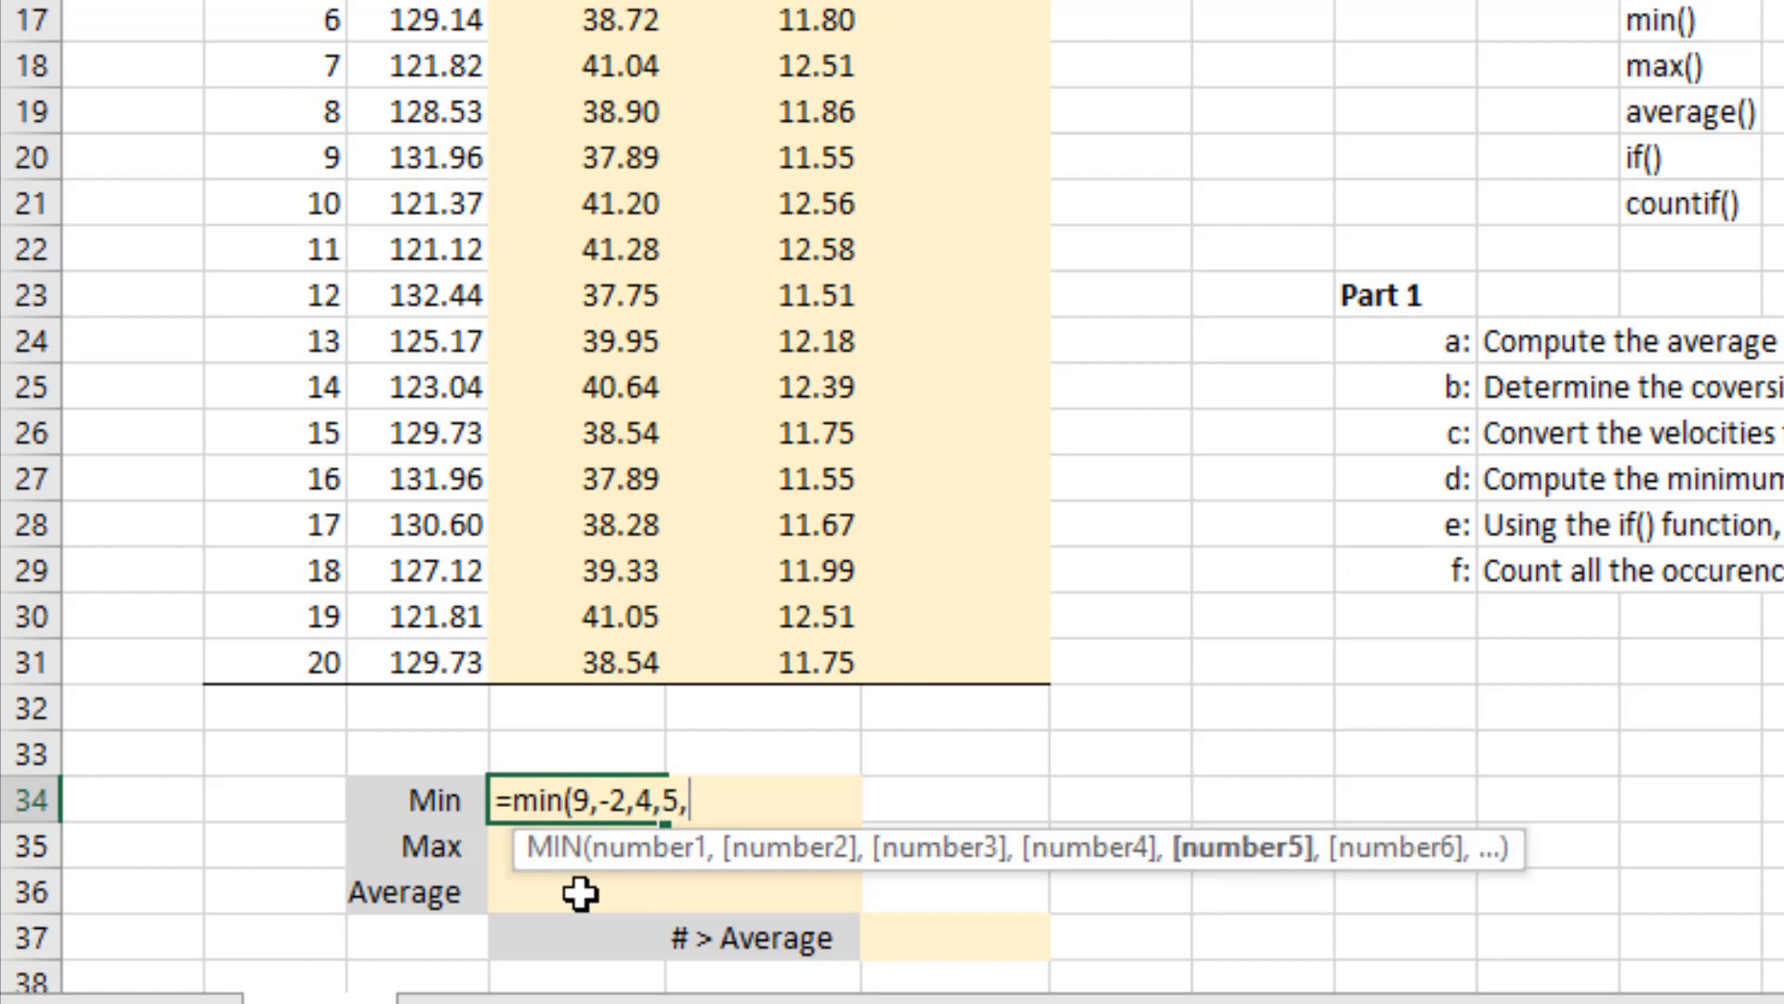
text(22,-10)
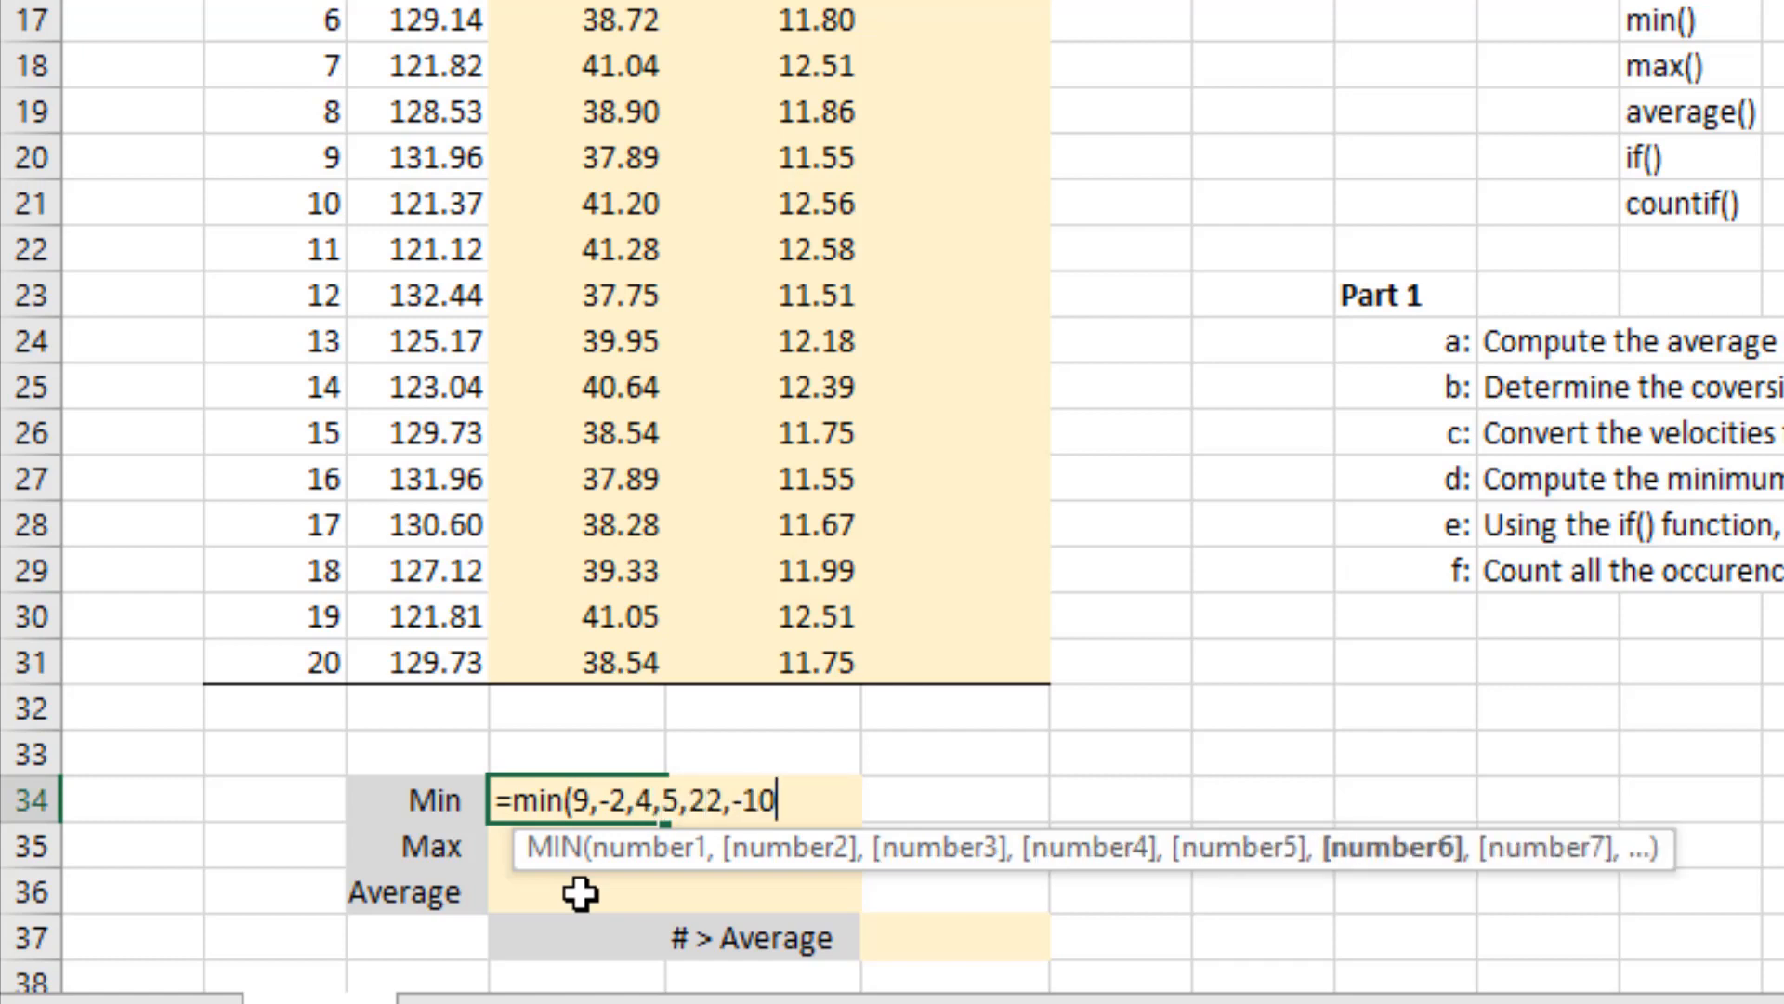
text(9)
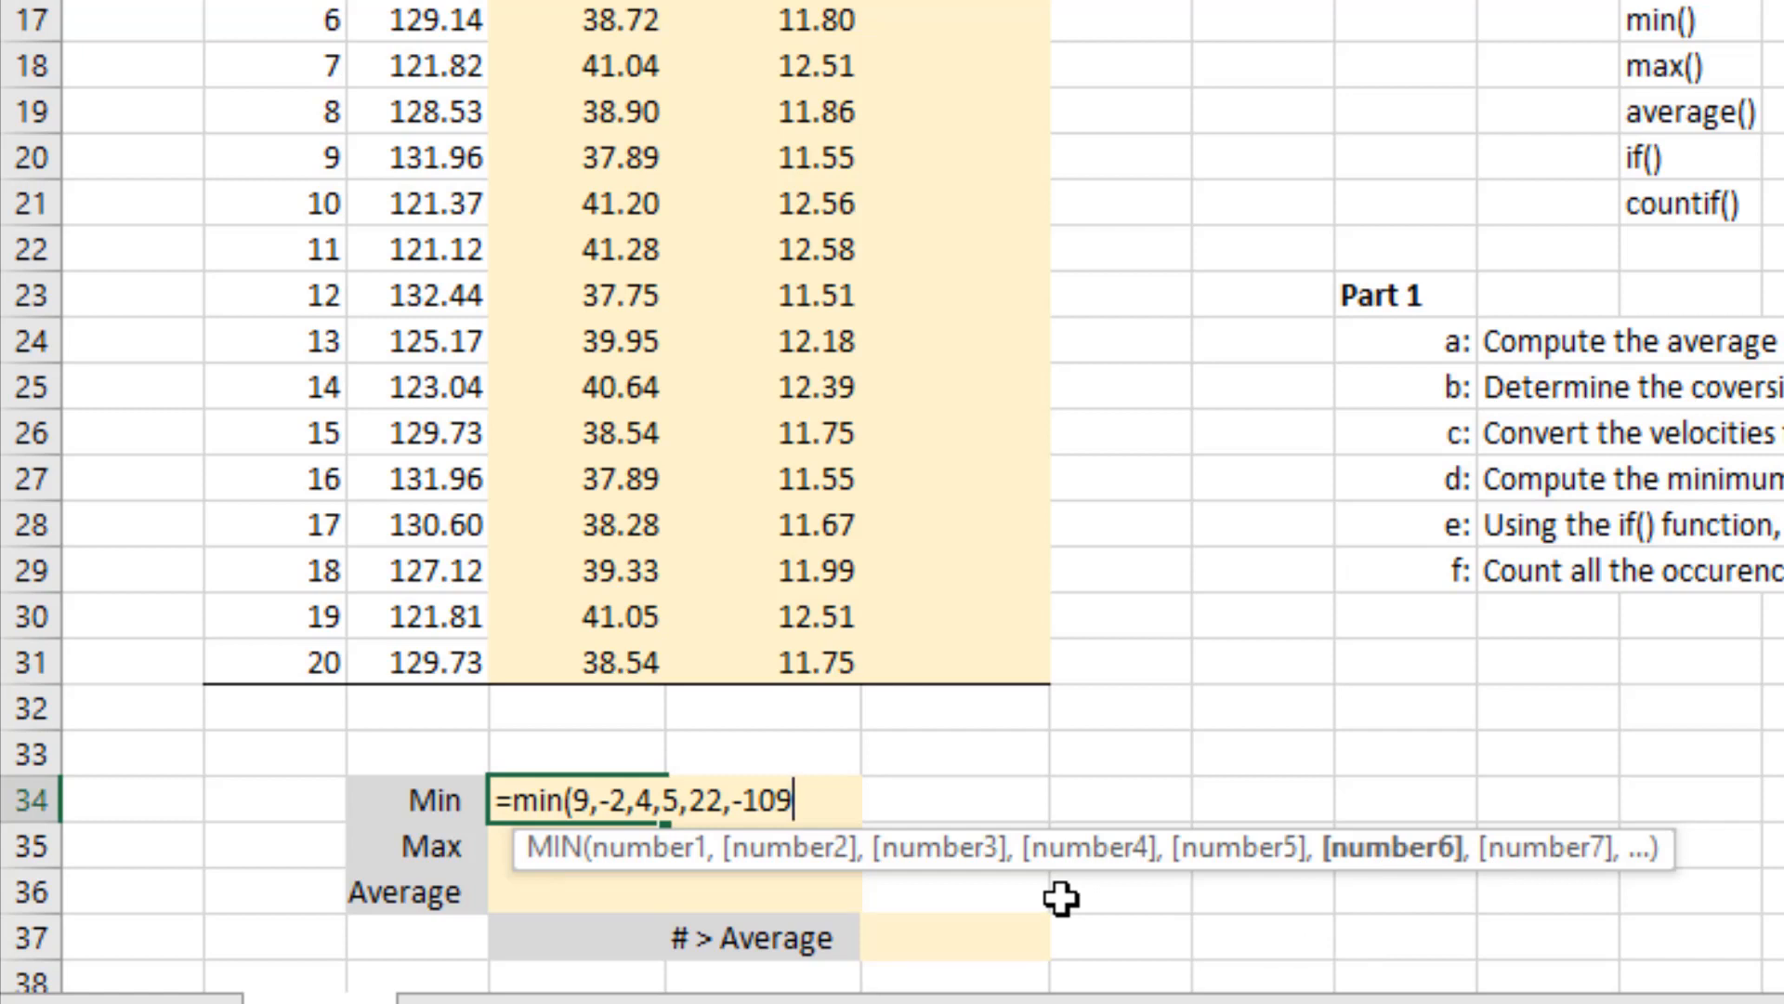
text())
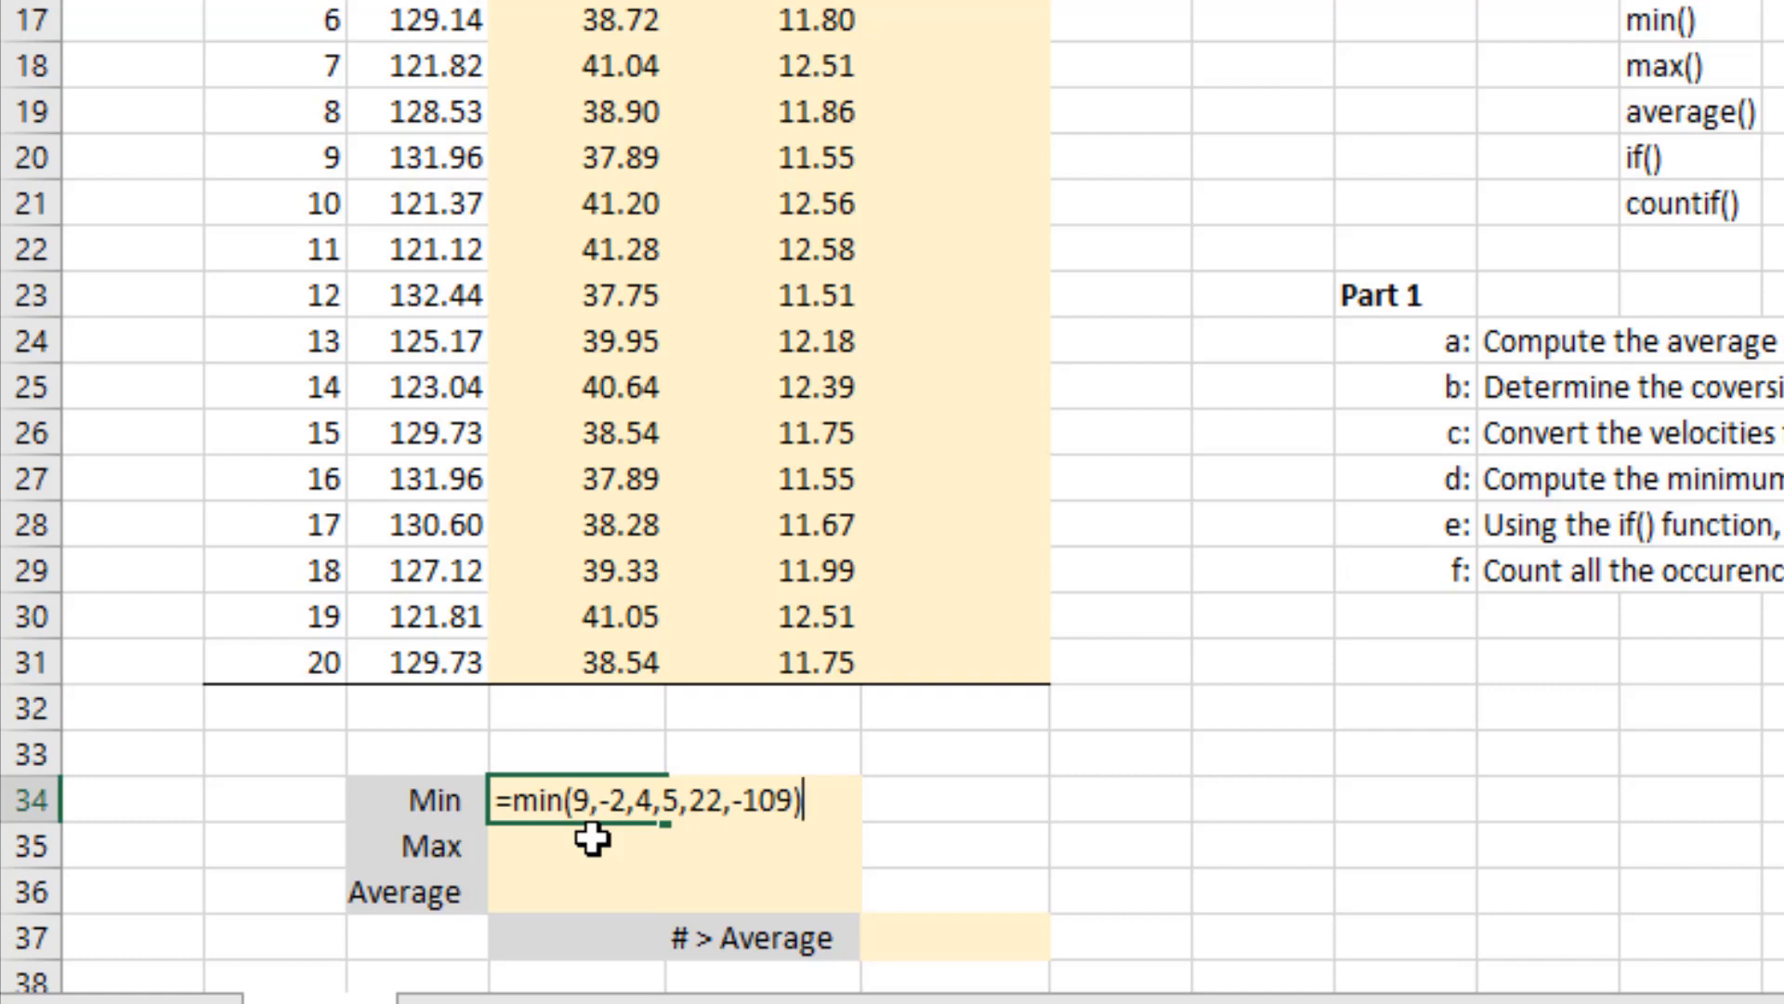
key(Return)
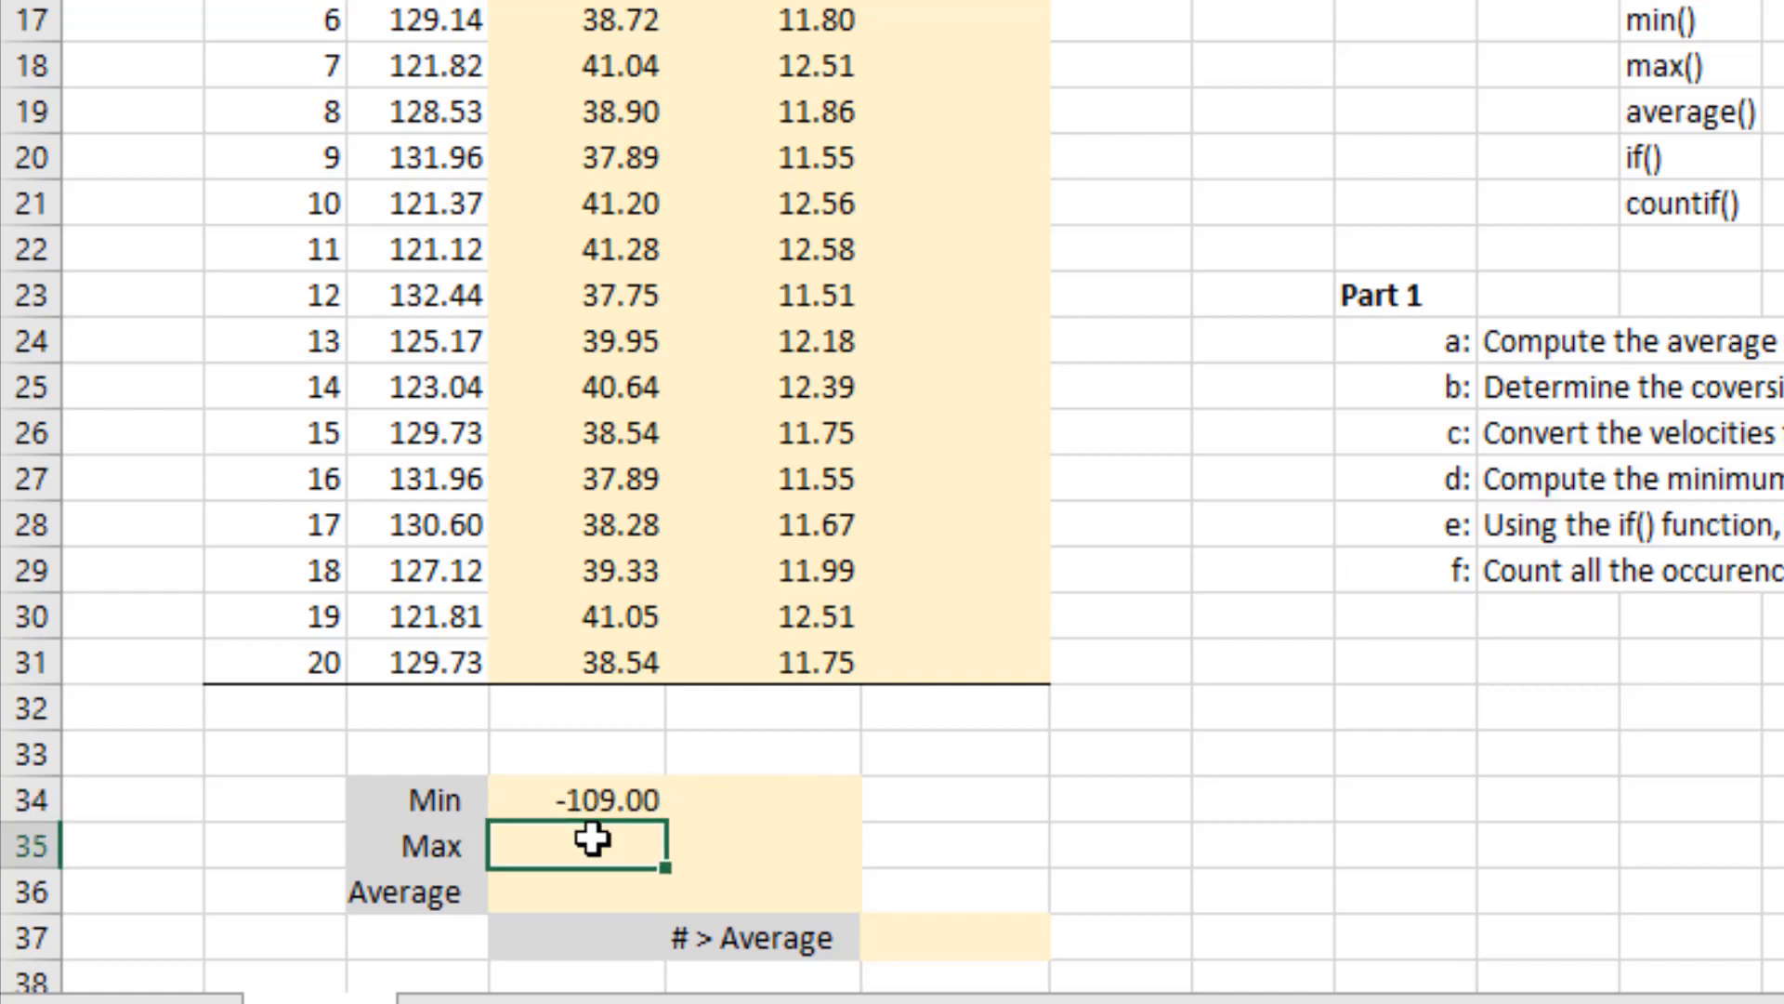
Open the MIN formula in cell D34 and highlight its whole list of number arguments, leaving it unedited
click(593, 801)
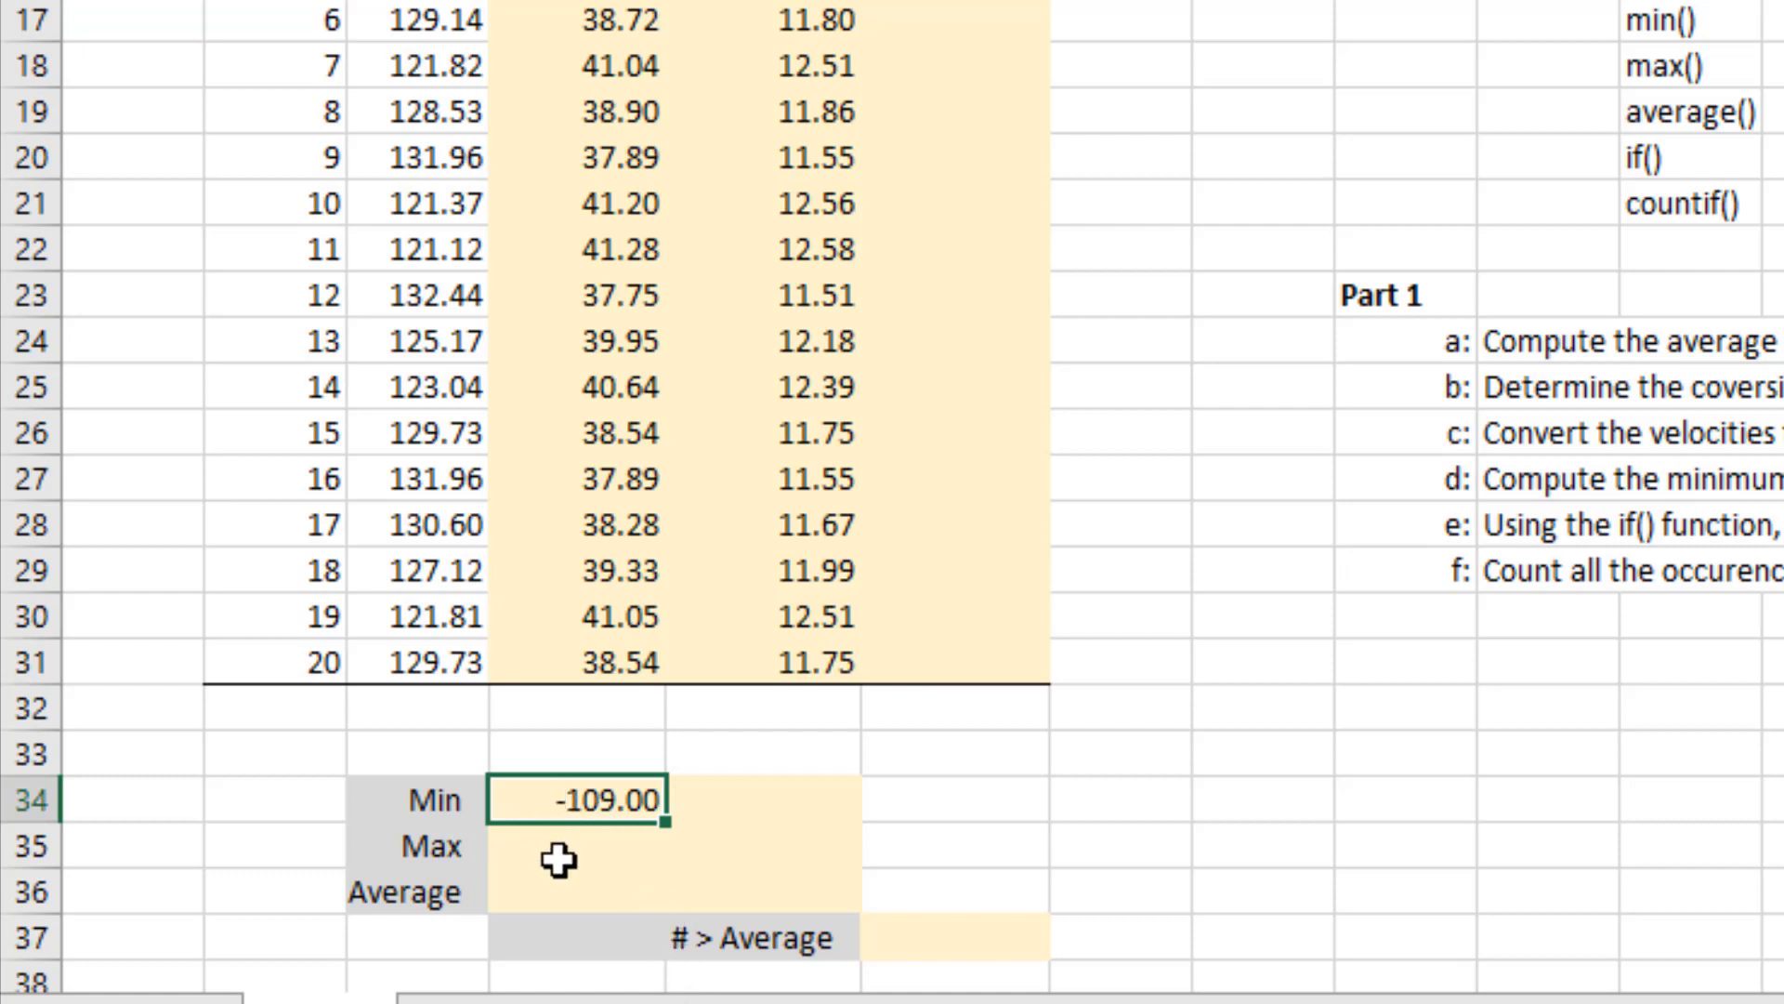
double_click(573, 799)
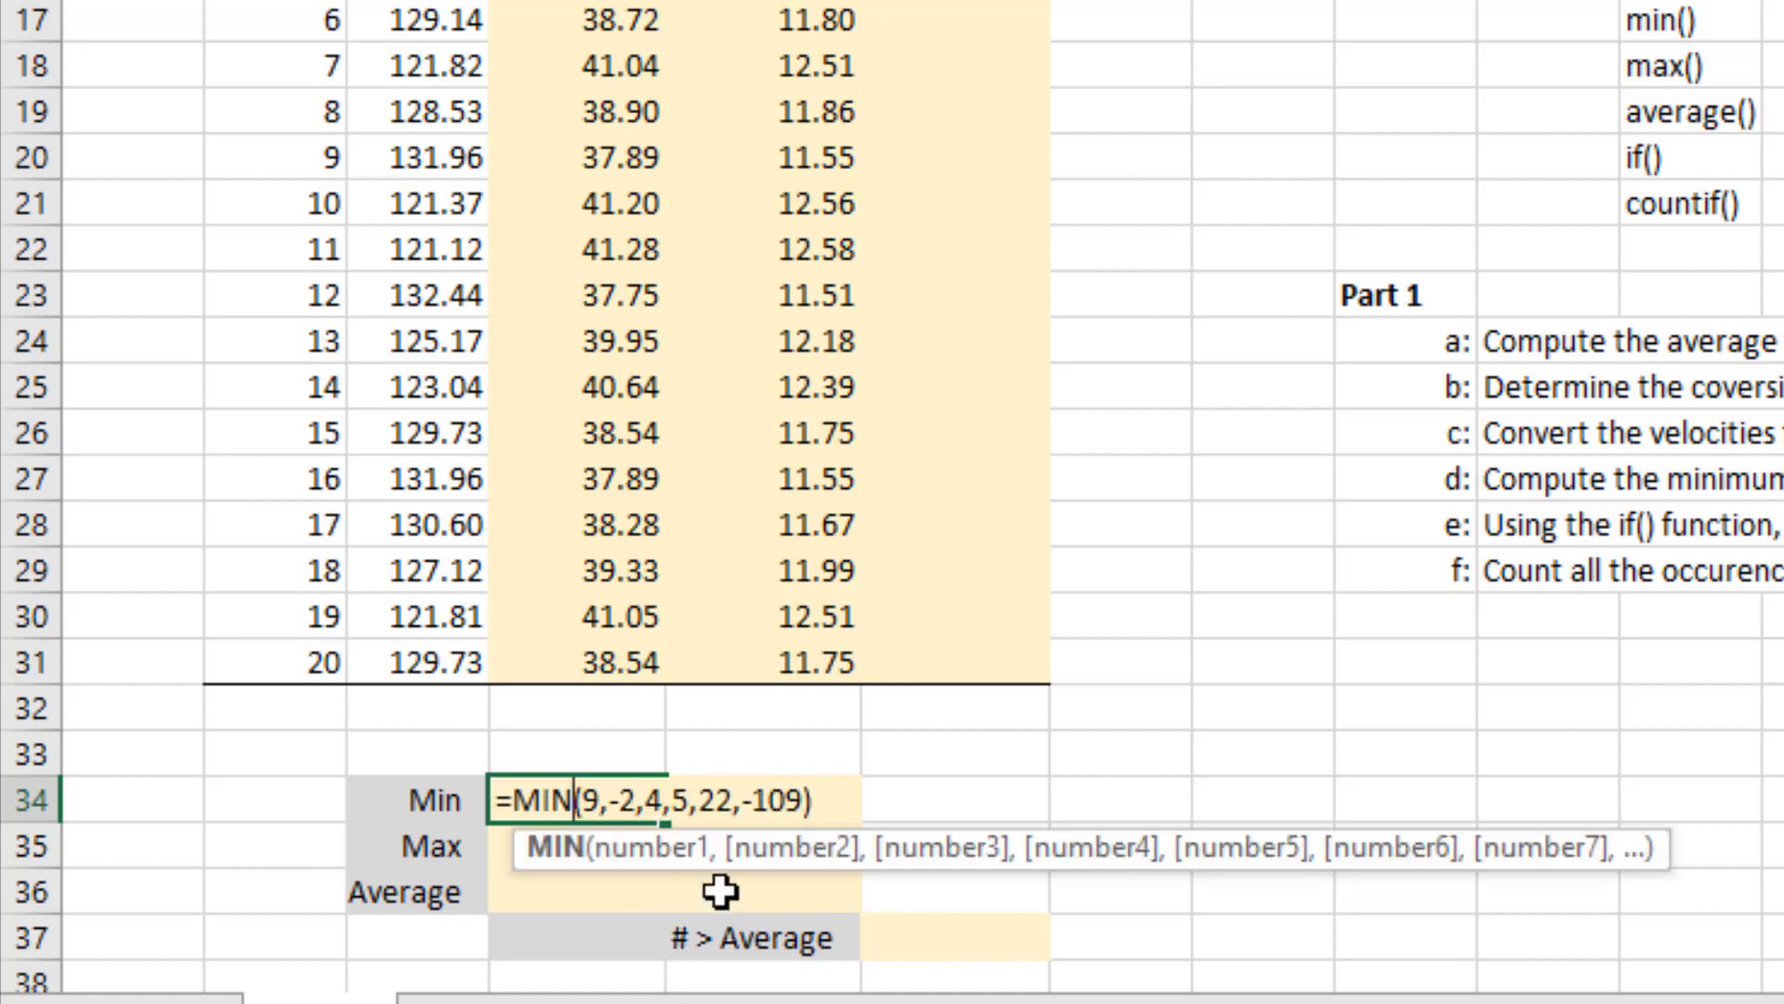
key(Right)
key(shift+Right)
key(shift+Right)
key(shift+Right)
key(shift+Right)
key(shift+Right)
key(shift+Right)
key(shift+Right)
key(shift+Right)
key(shift+Right)
key(shift+Right)
key(shift+Right)
key(shift+Right)
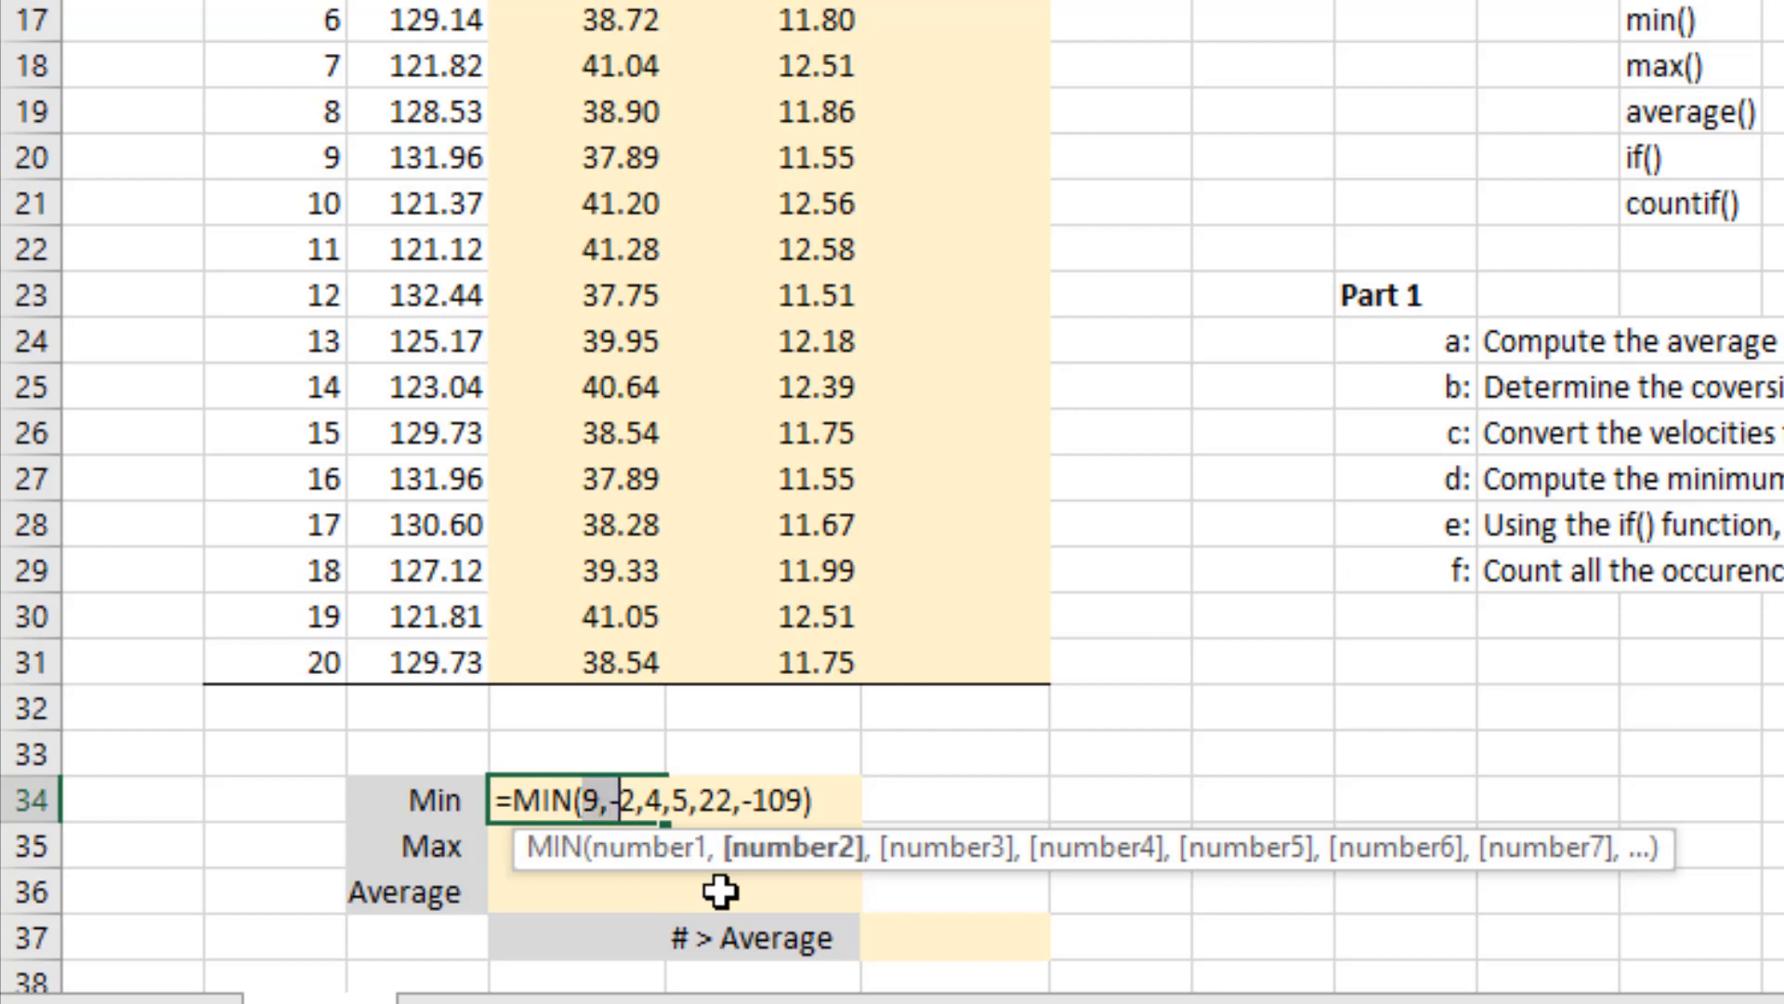
key(shift+Right)
key(shift+Right)
key(shift+Right)
key(shift+Right)
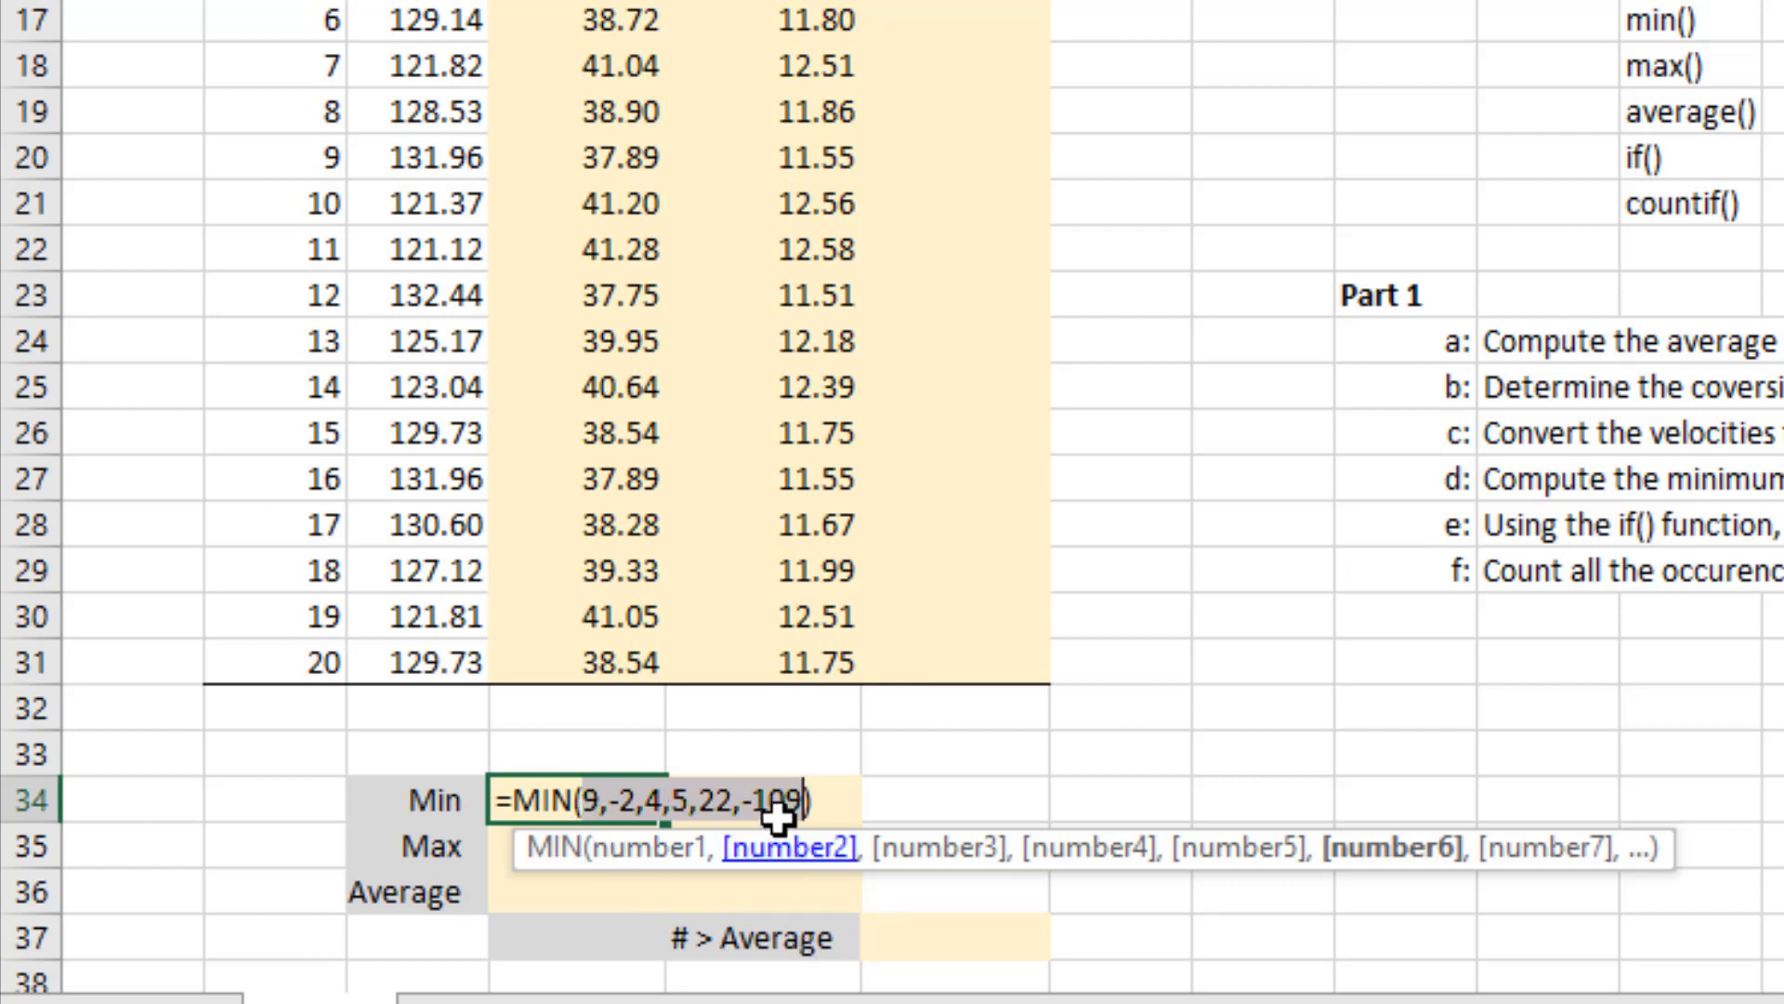
key(Return)
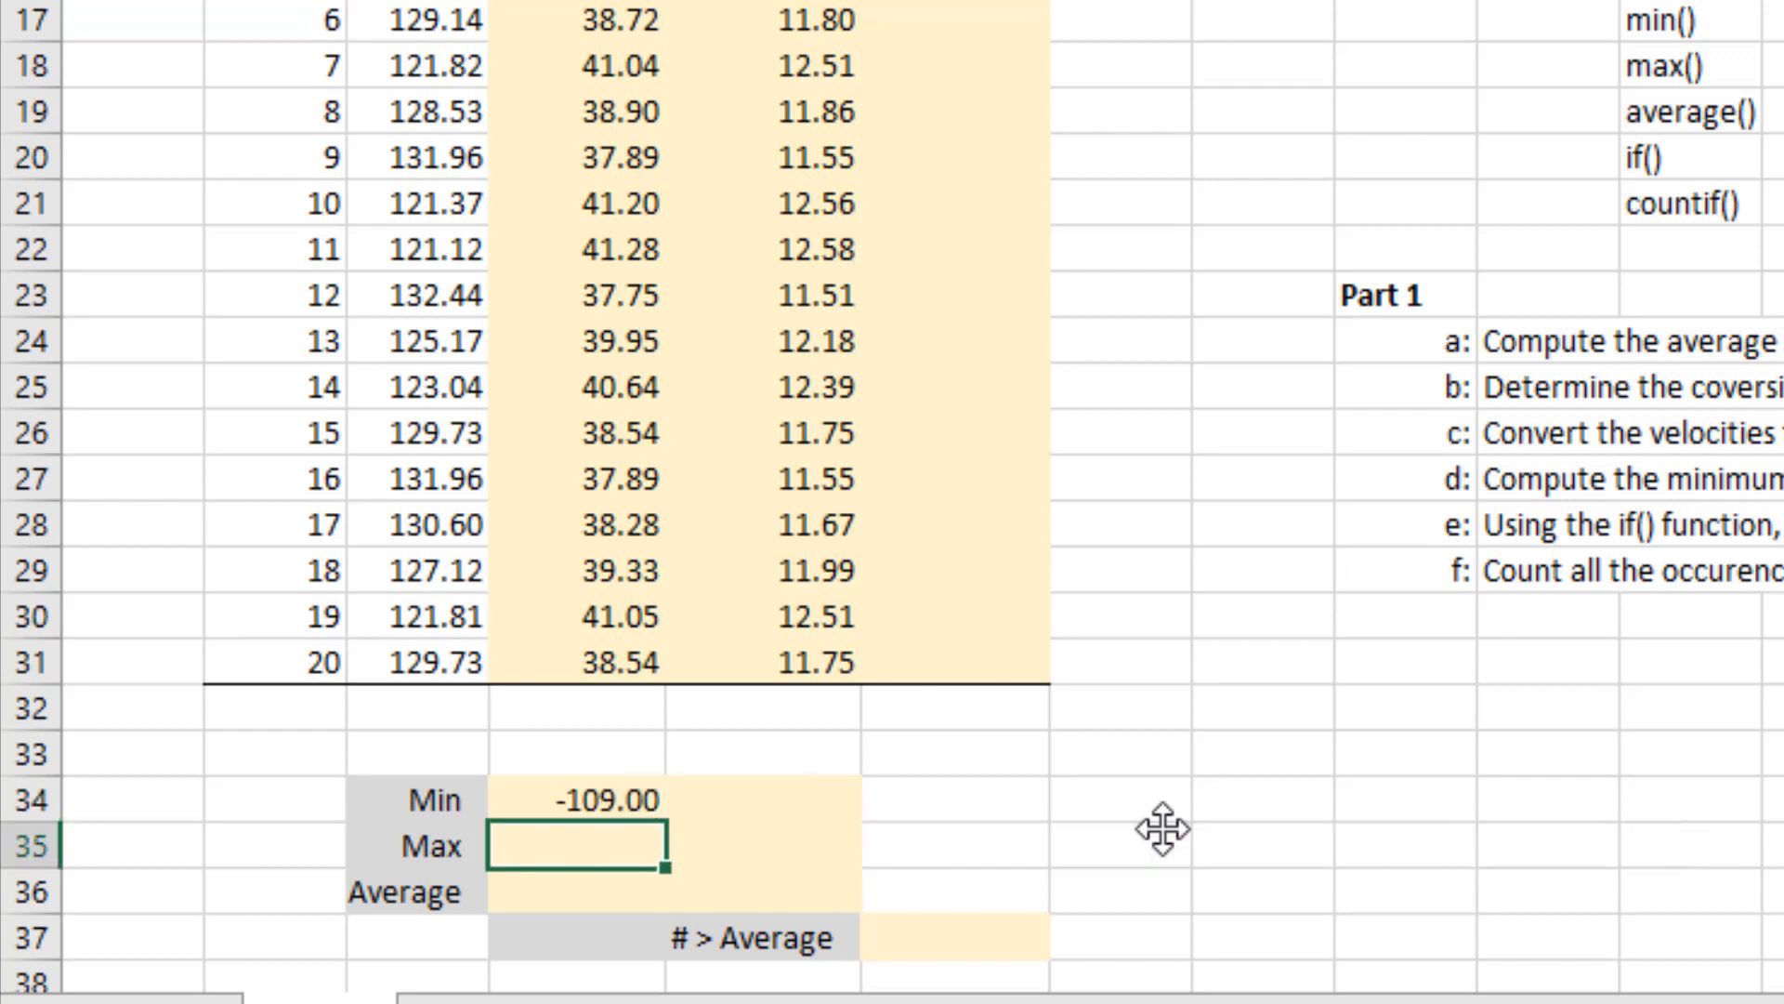
Replace the formula in cell D34 with =min(D12:D31), picking the m/s velocity cells on the sheet as the range
key(Up)
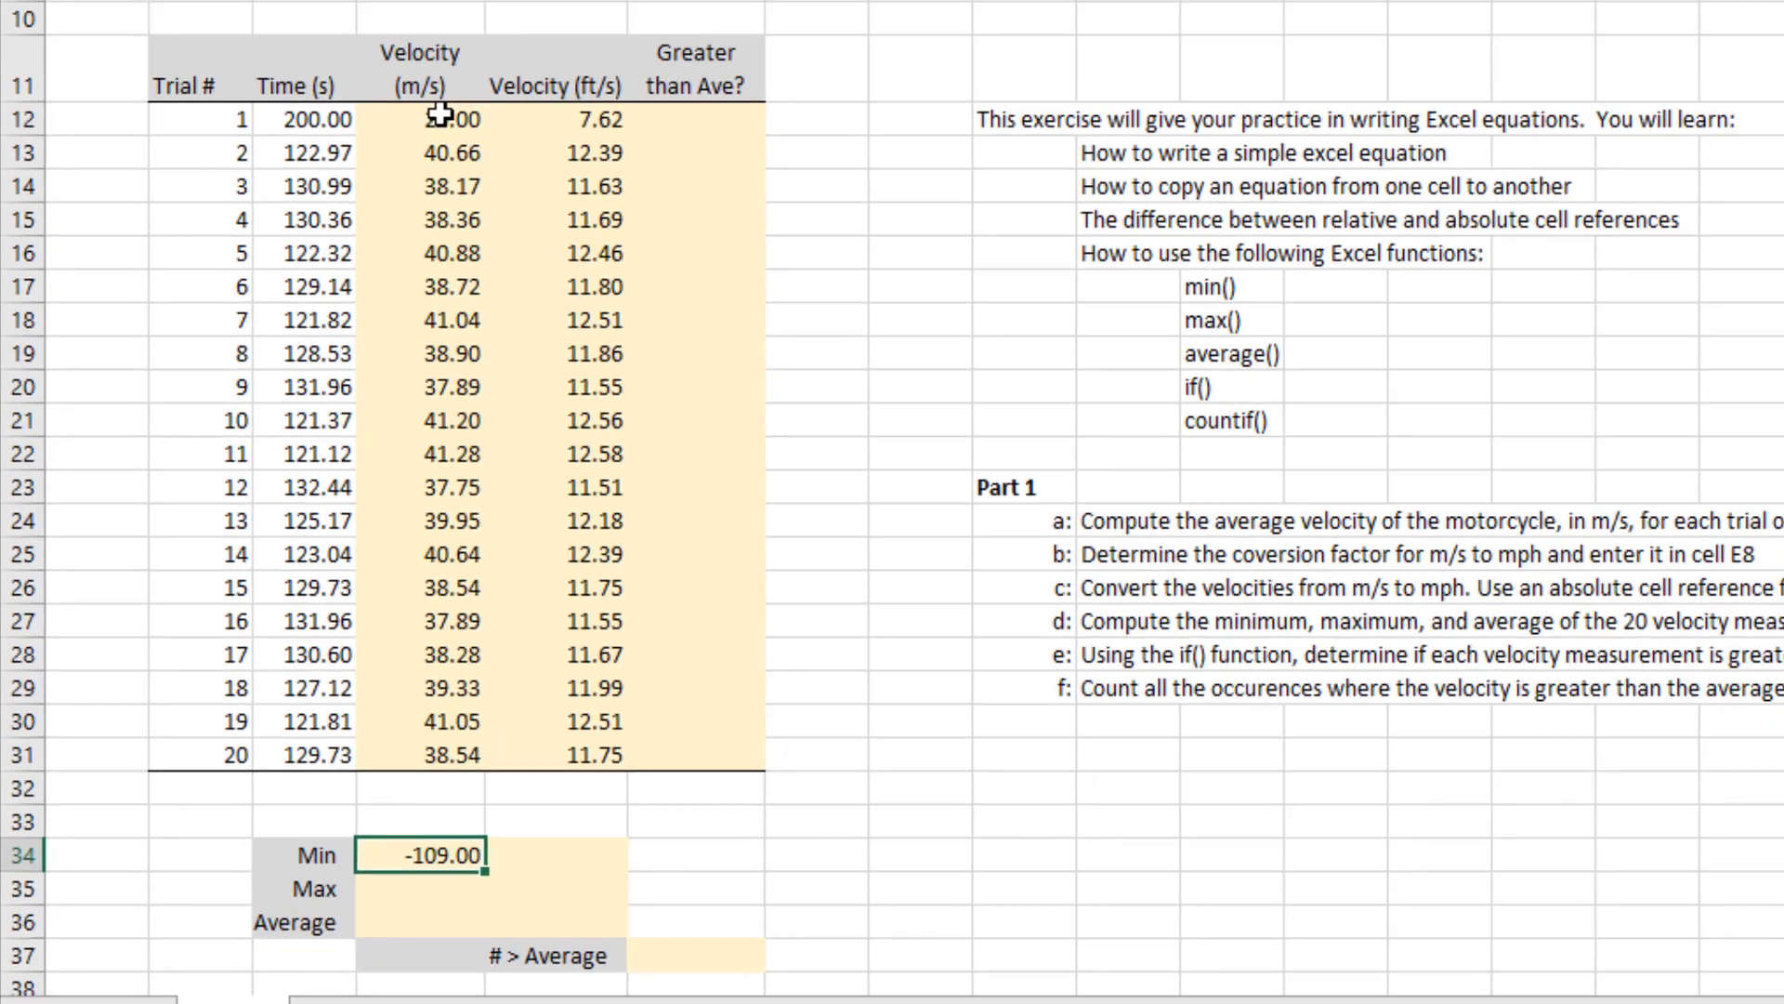
drag(437, 121, 469, 757)
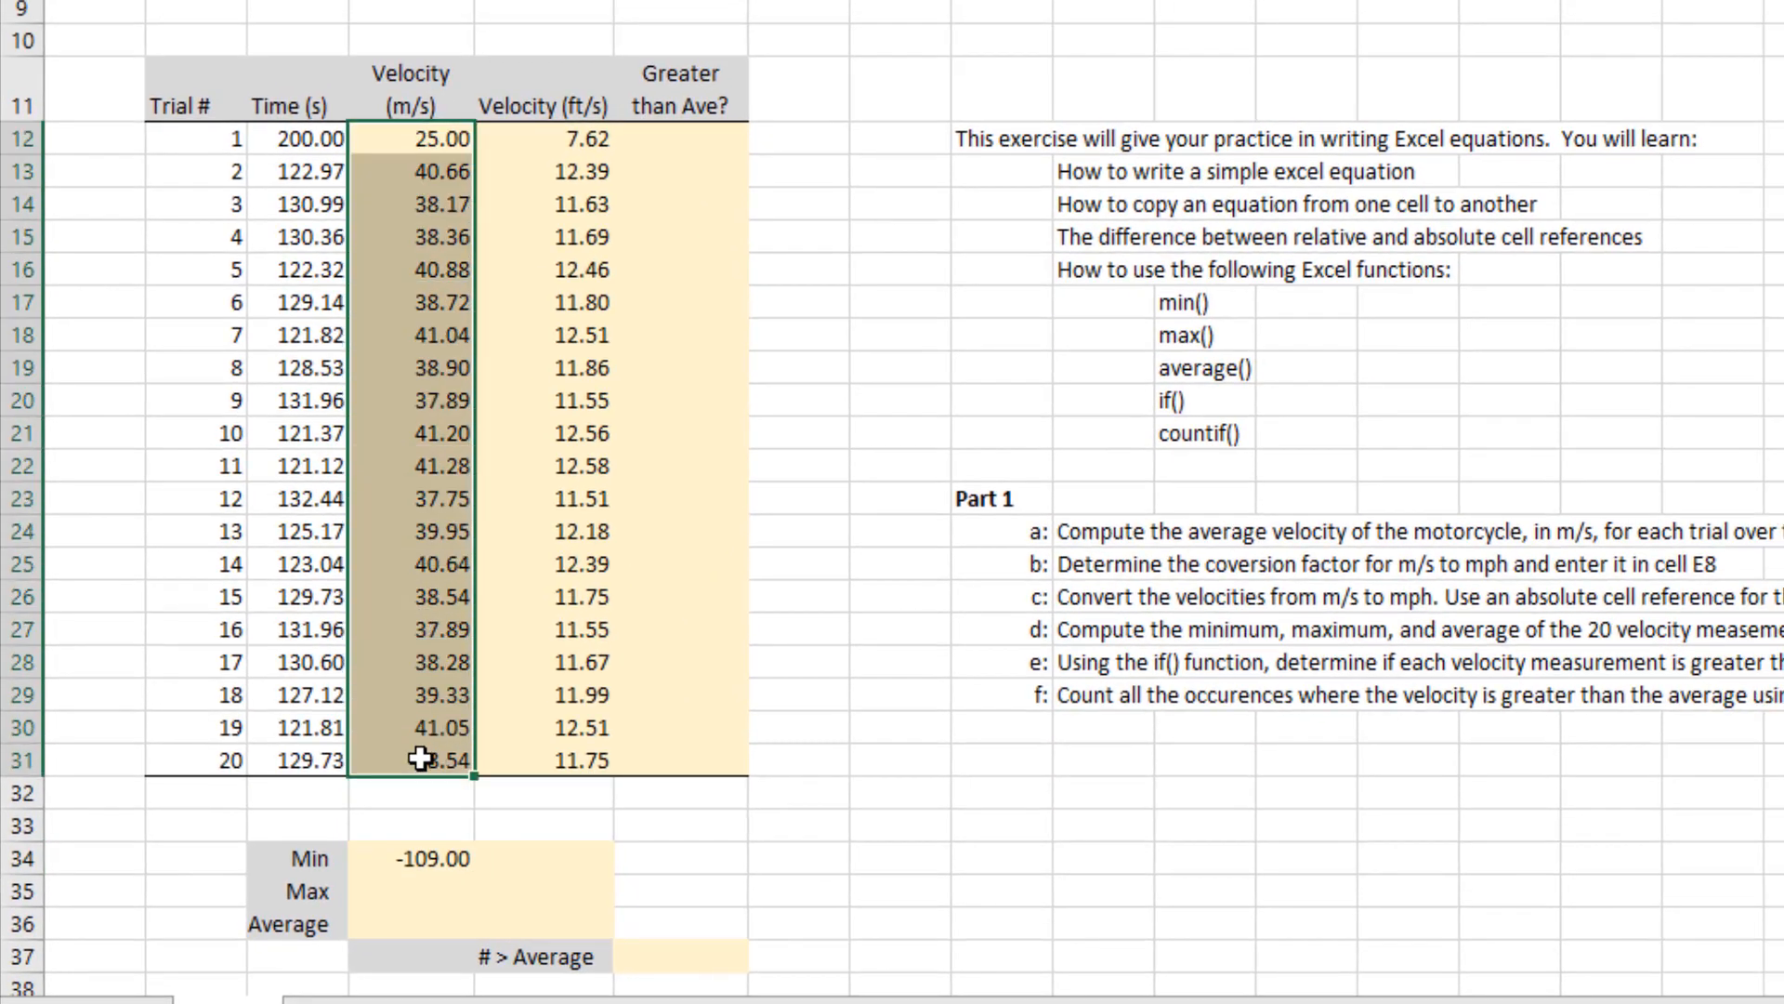
click(441, 860)
text(=min)
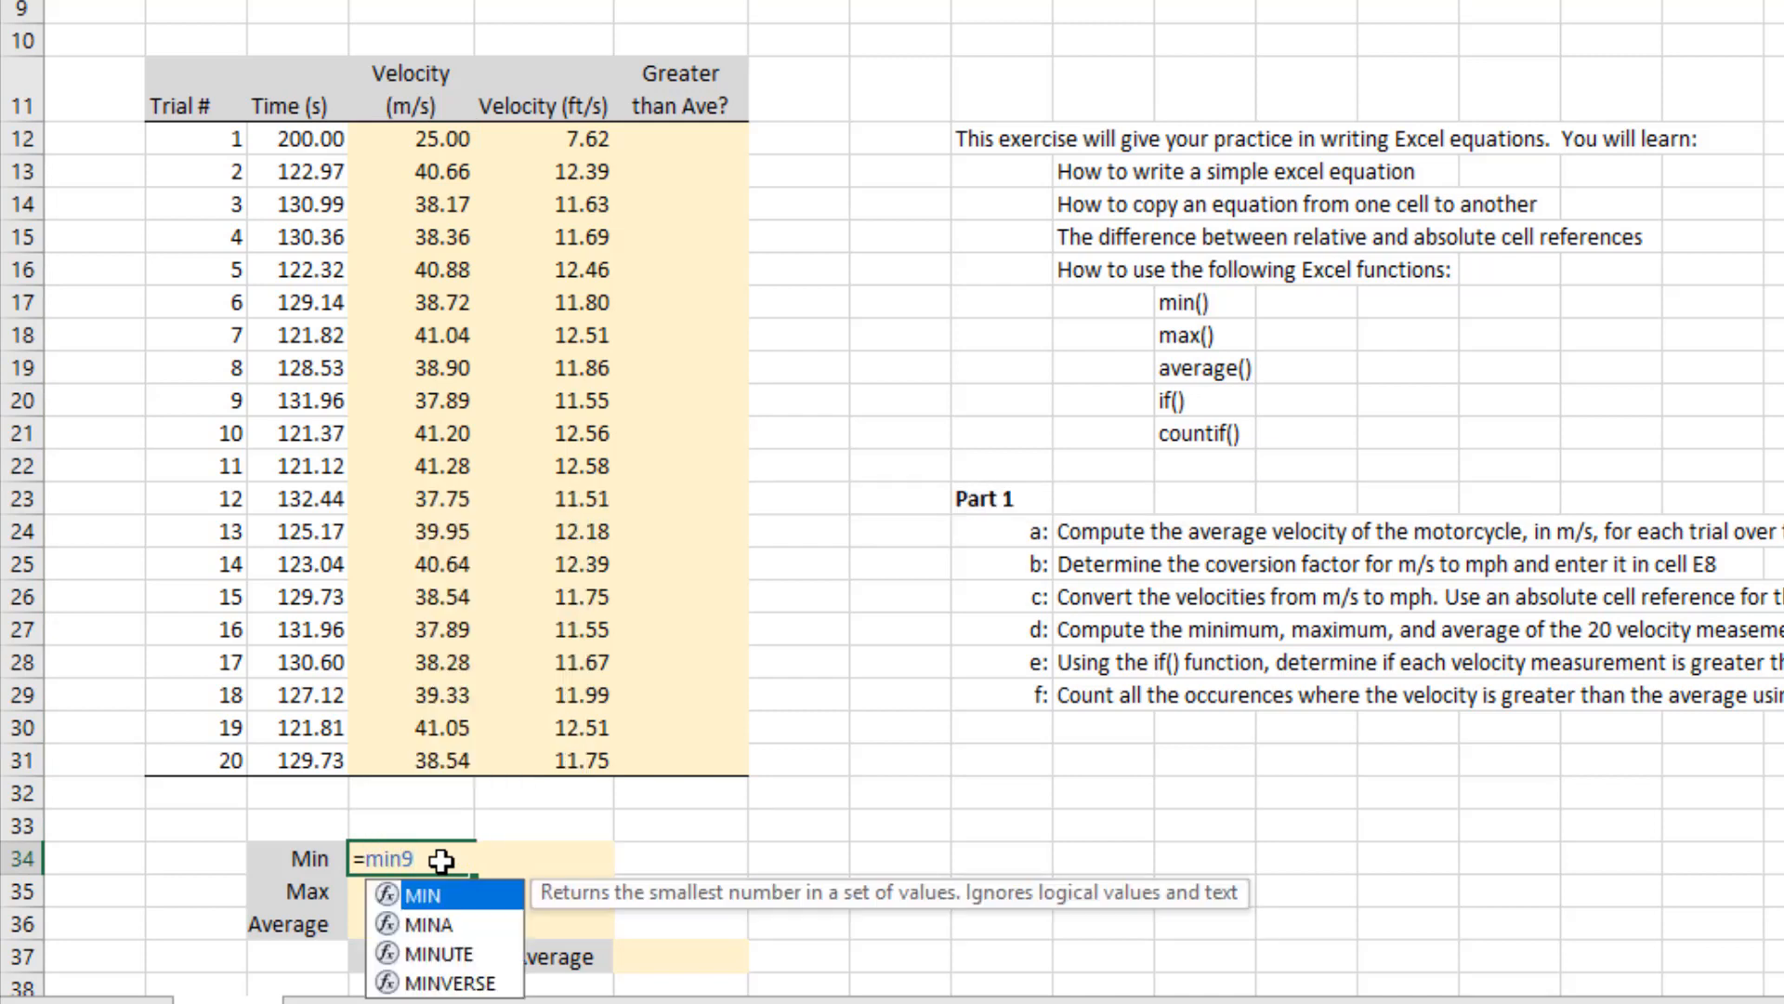
text(()
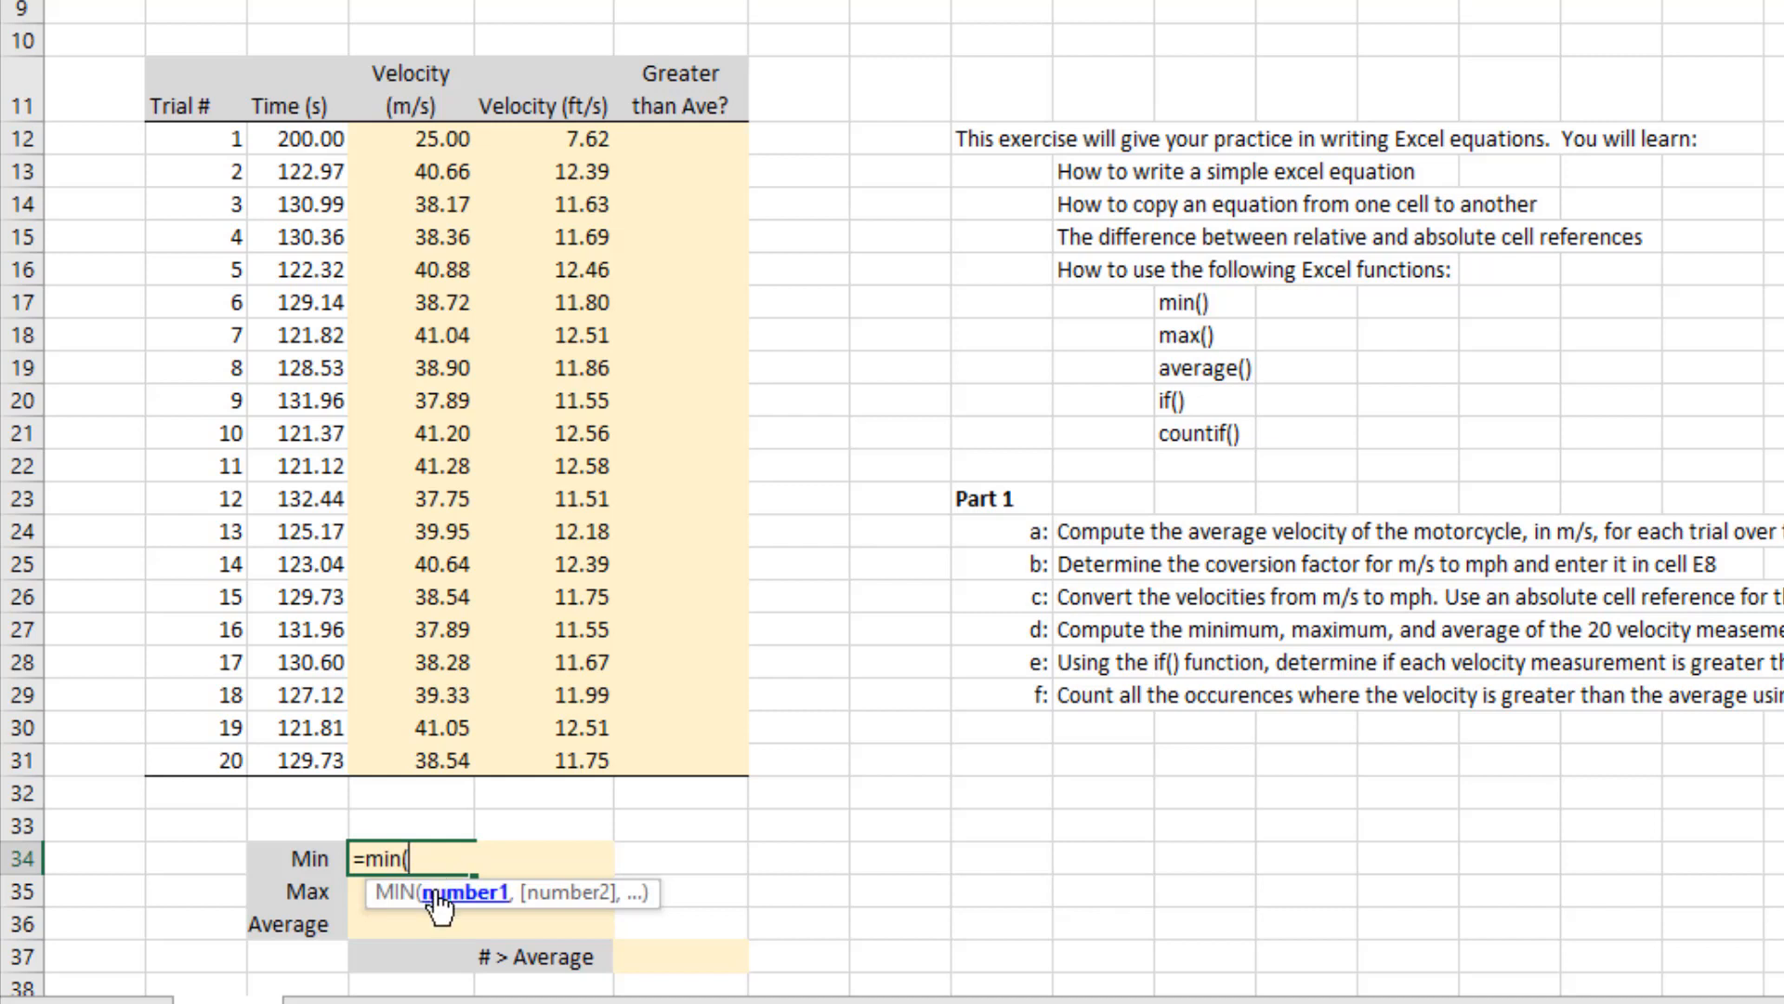
drag(422, 144, 418, 745)
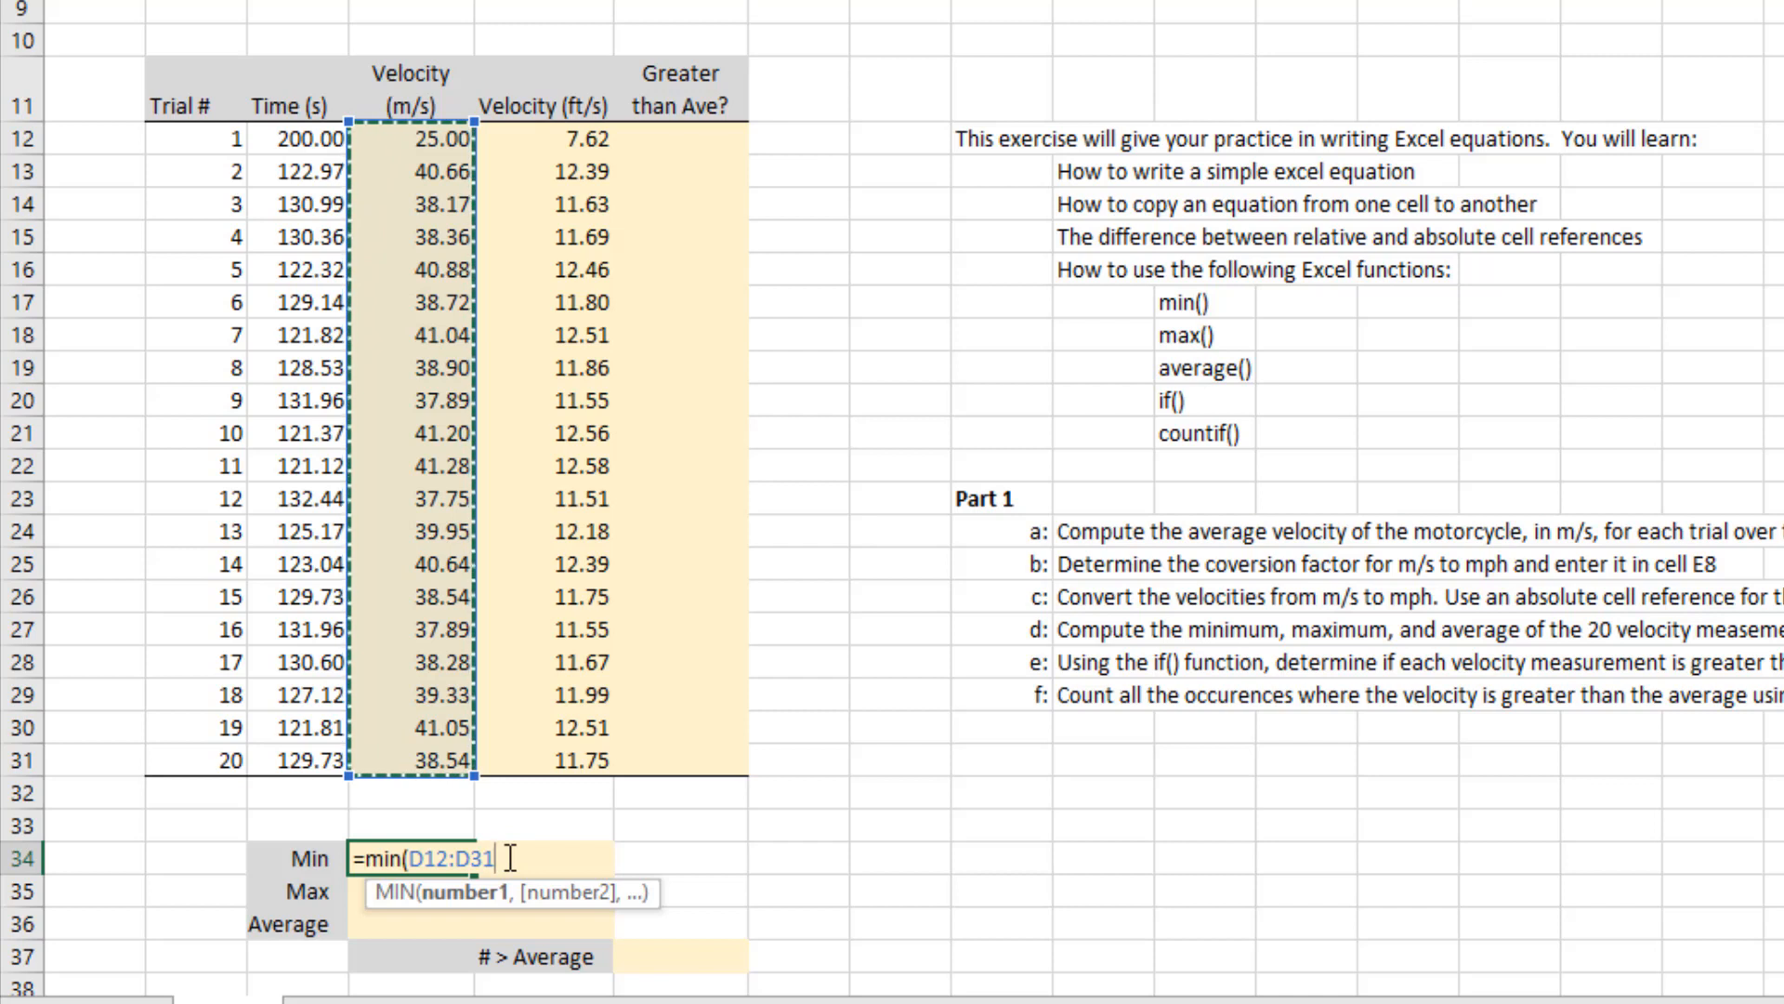
text())
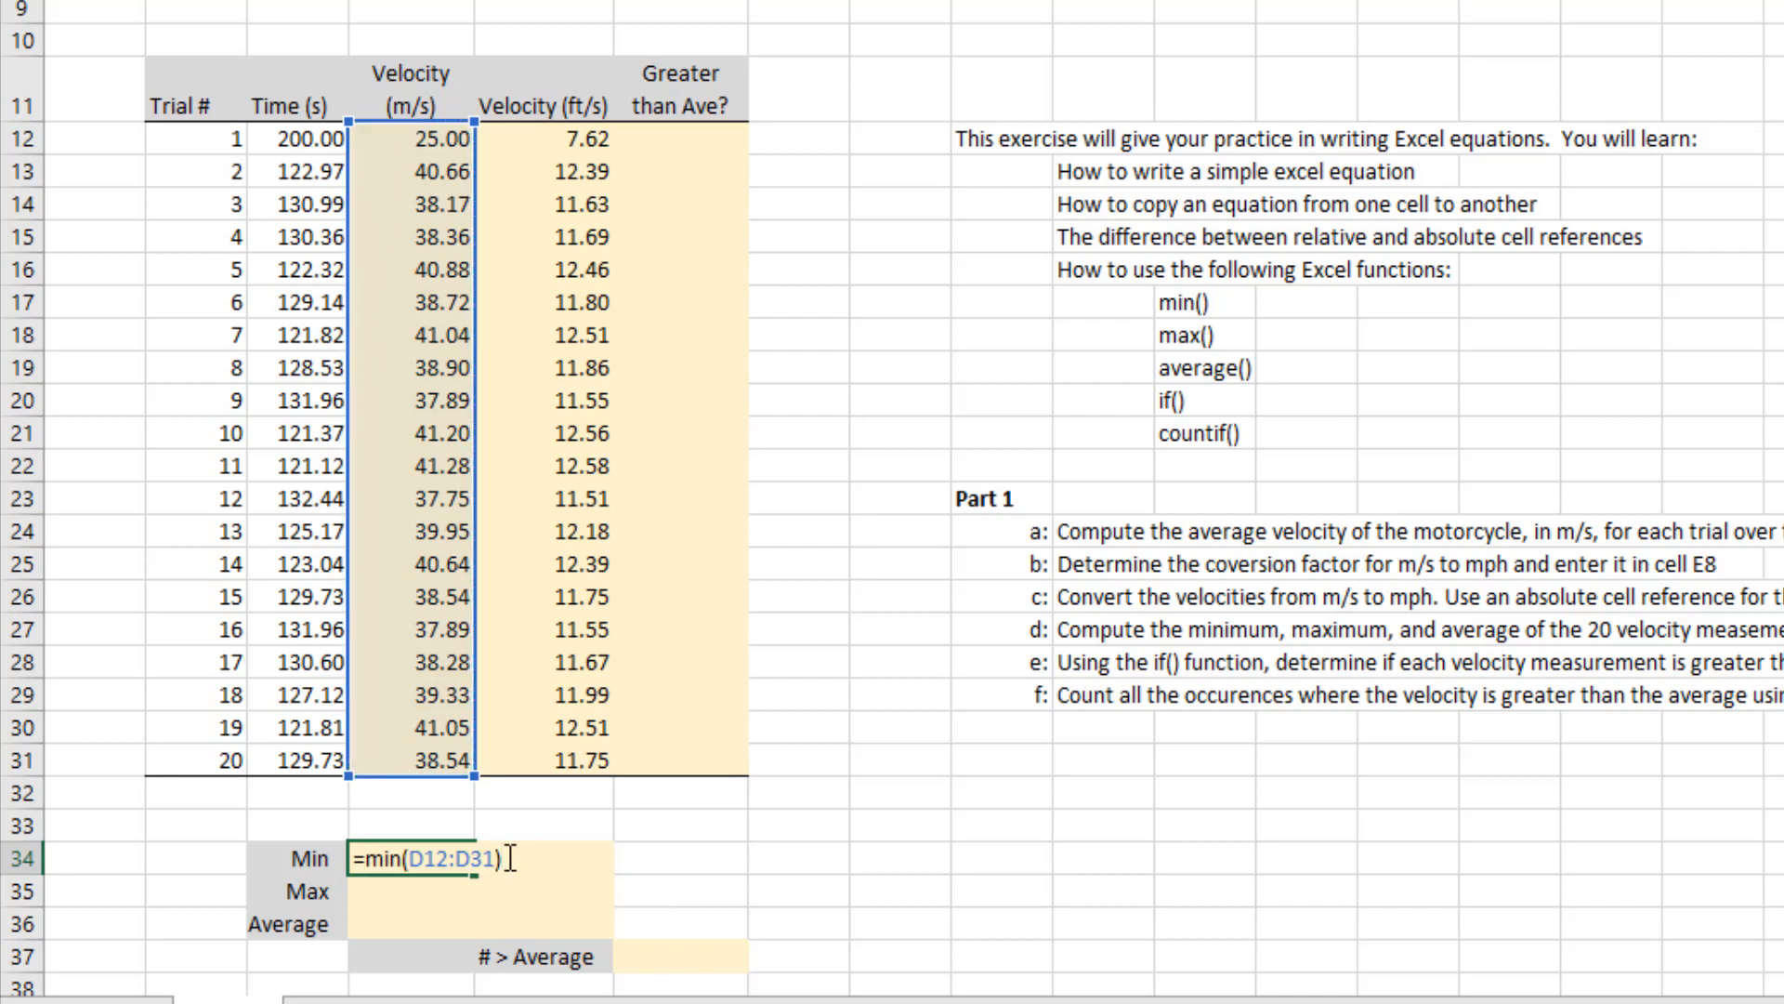
key(Return)
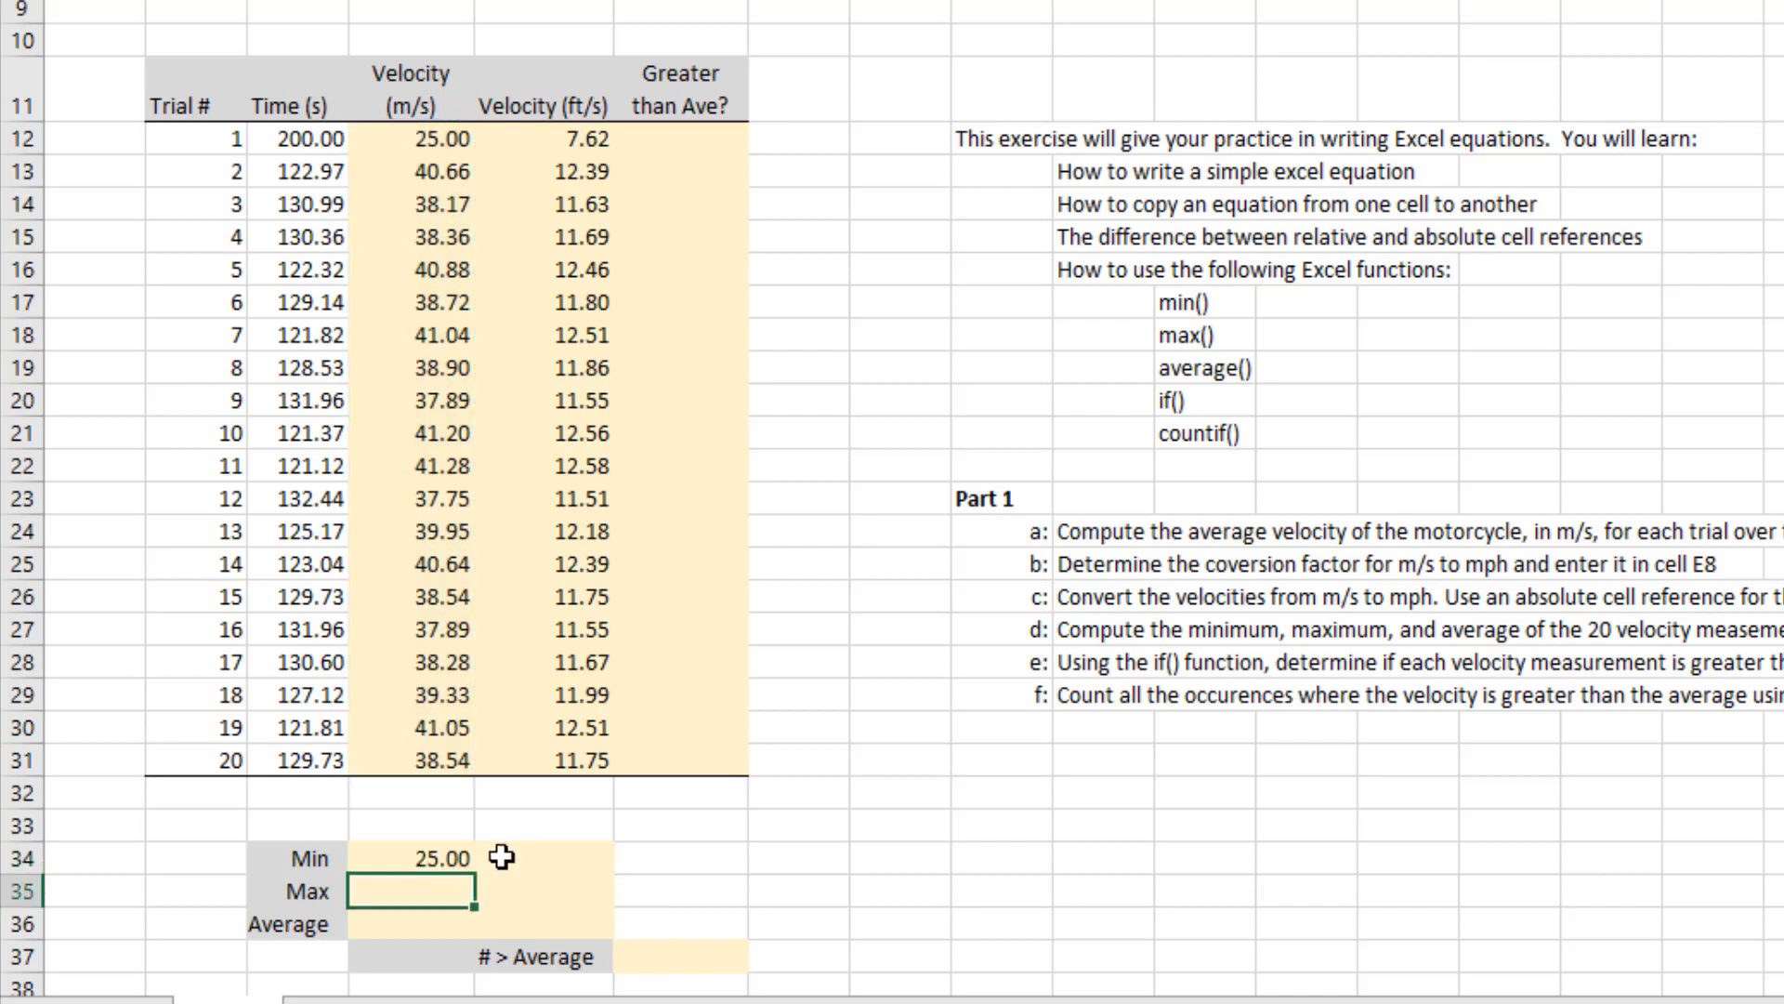
Examine which cells the MIN formula in D34 references, without changing the formula
click(447, 863)
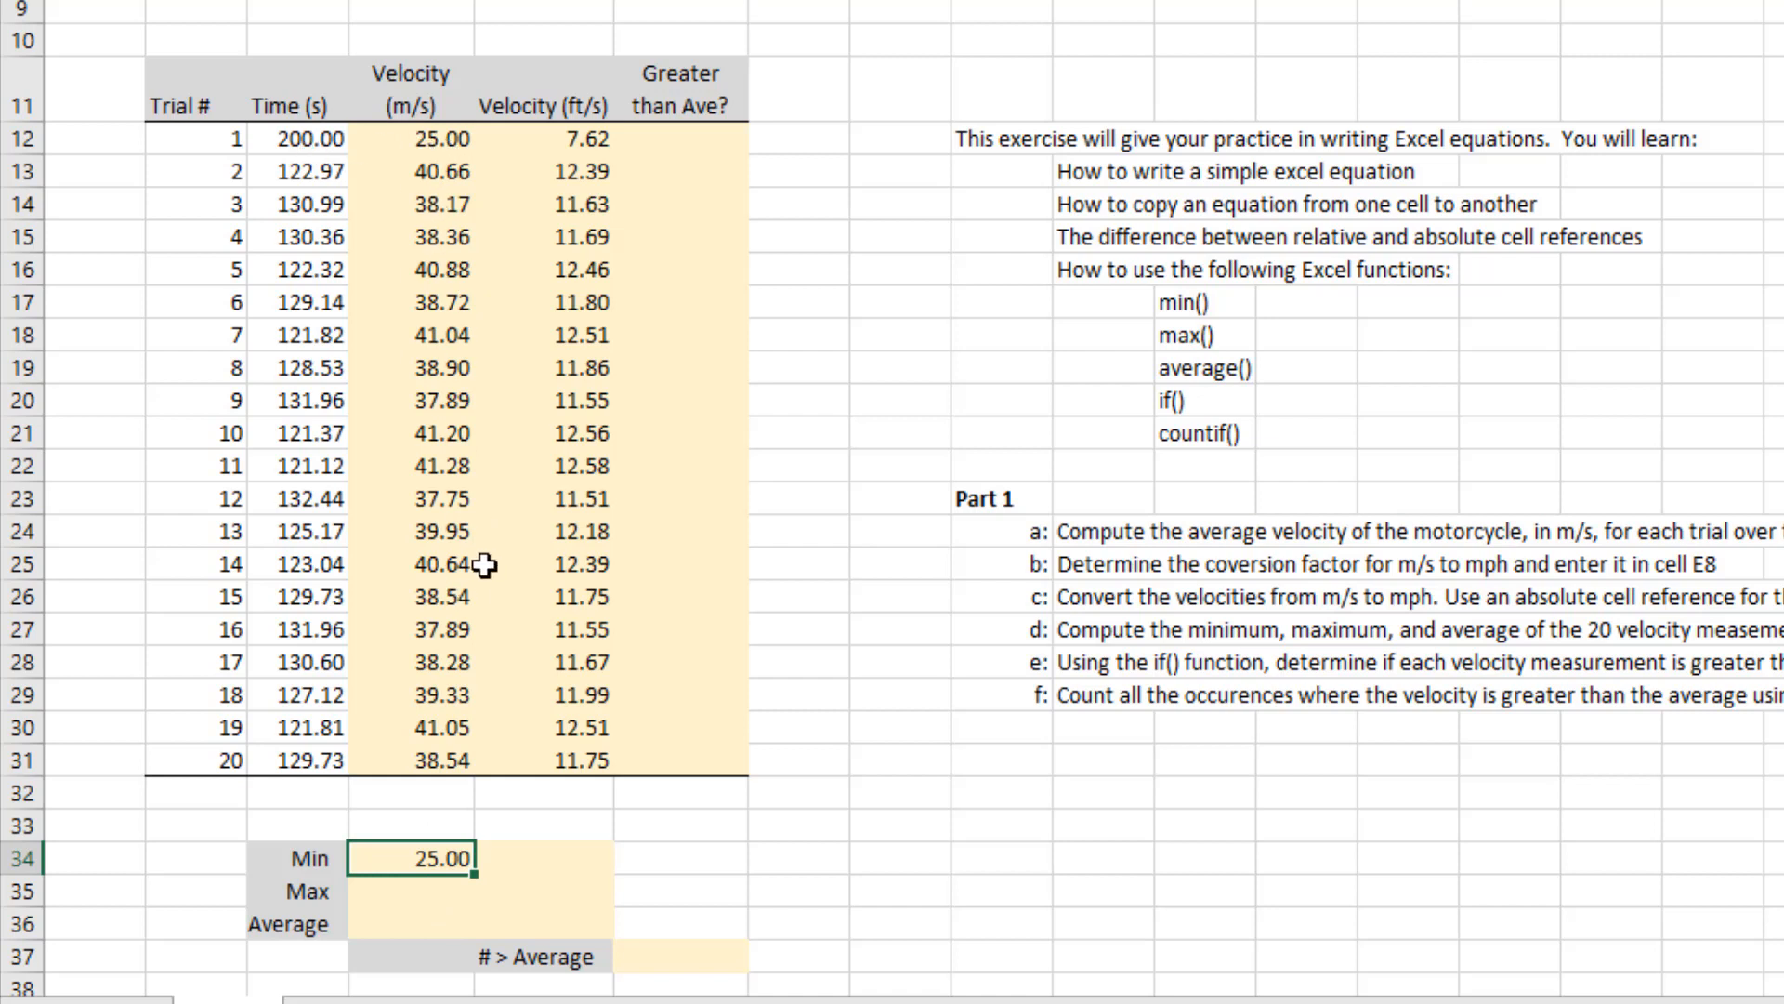
double_click(432, 858)
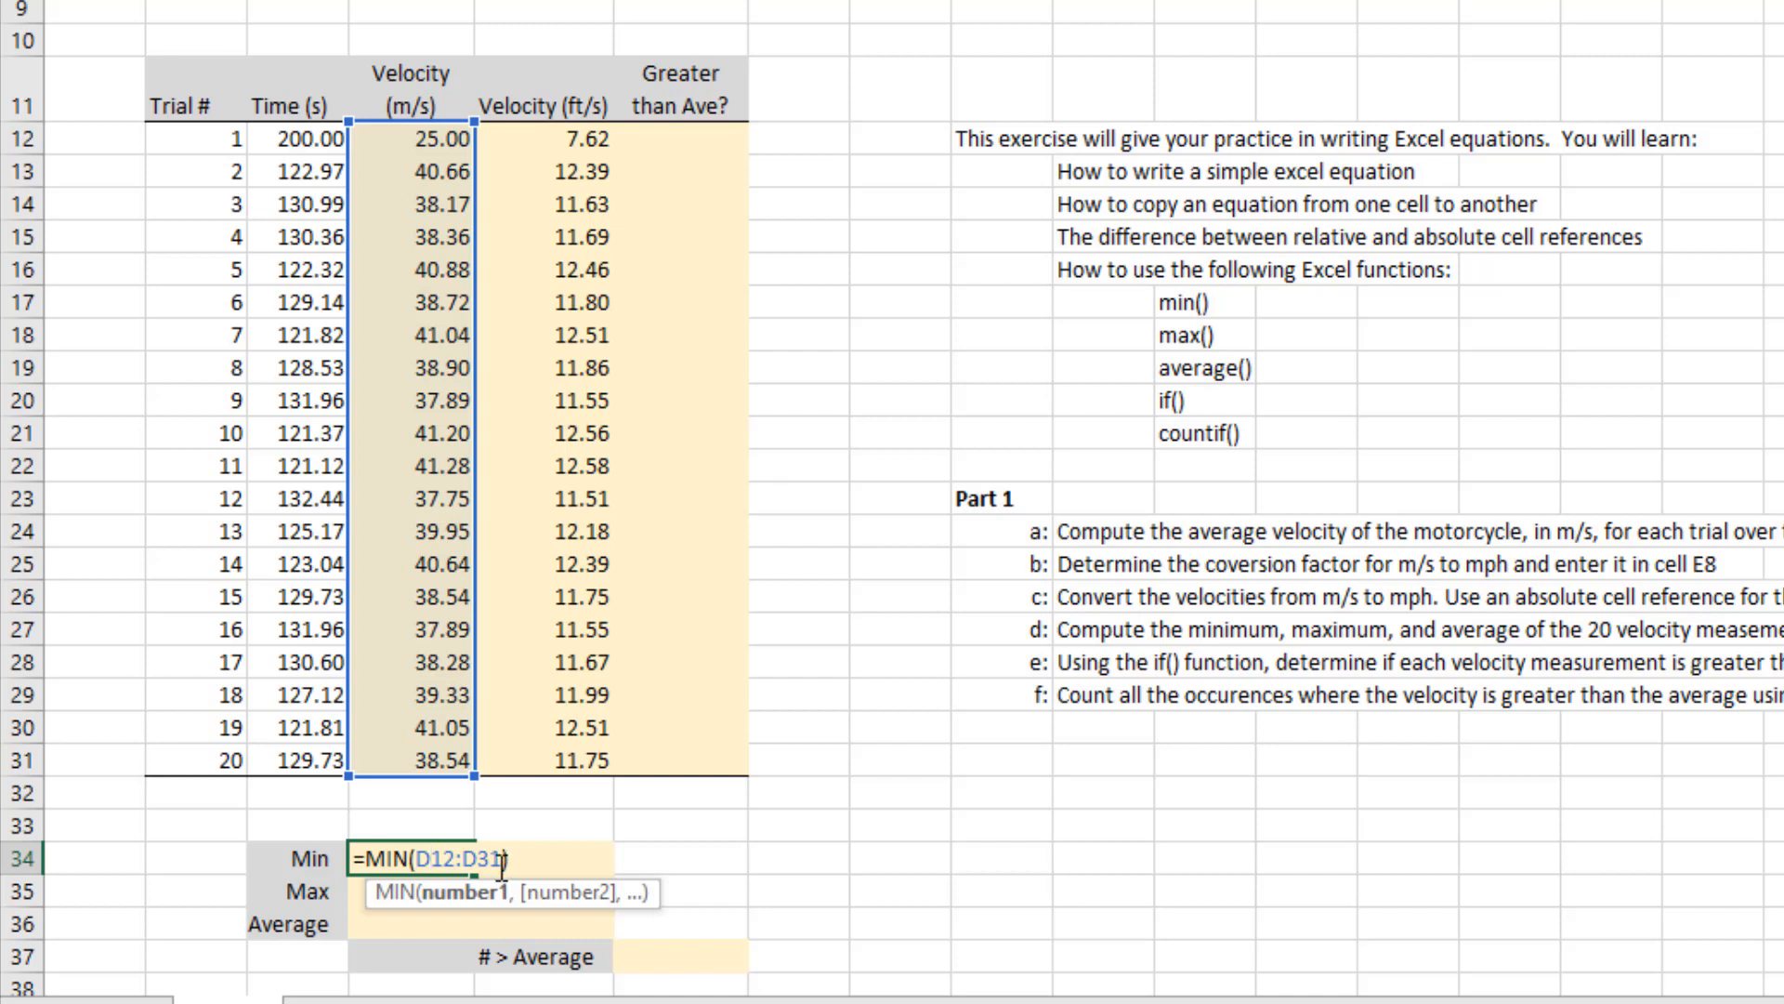
click(410, 928)
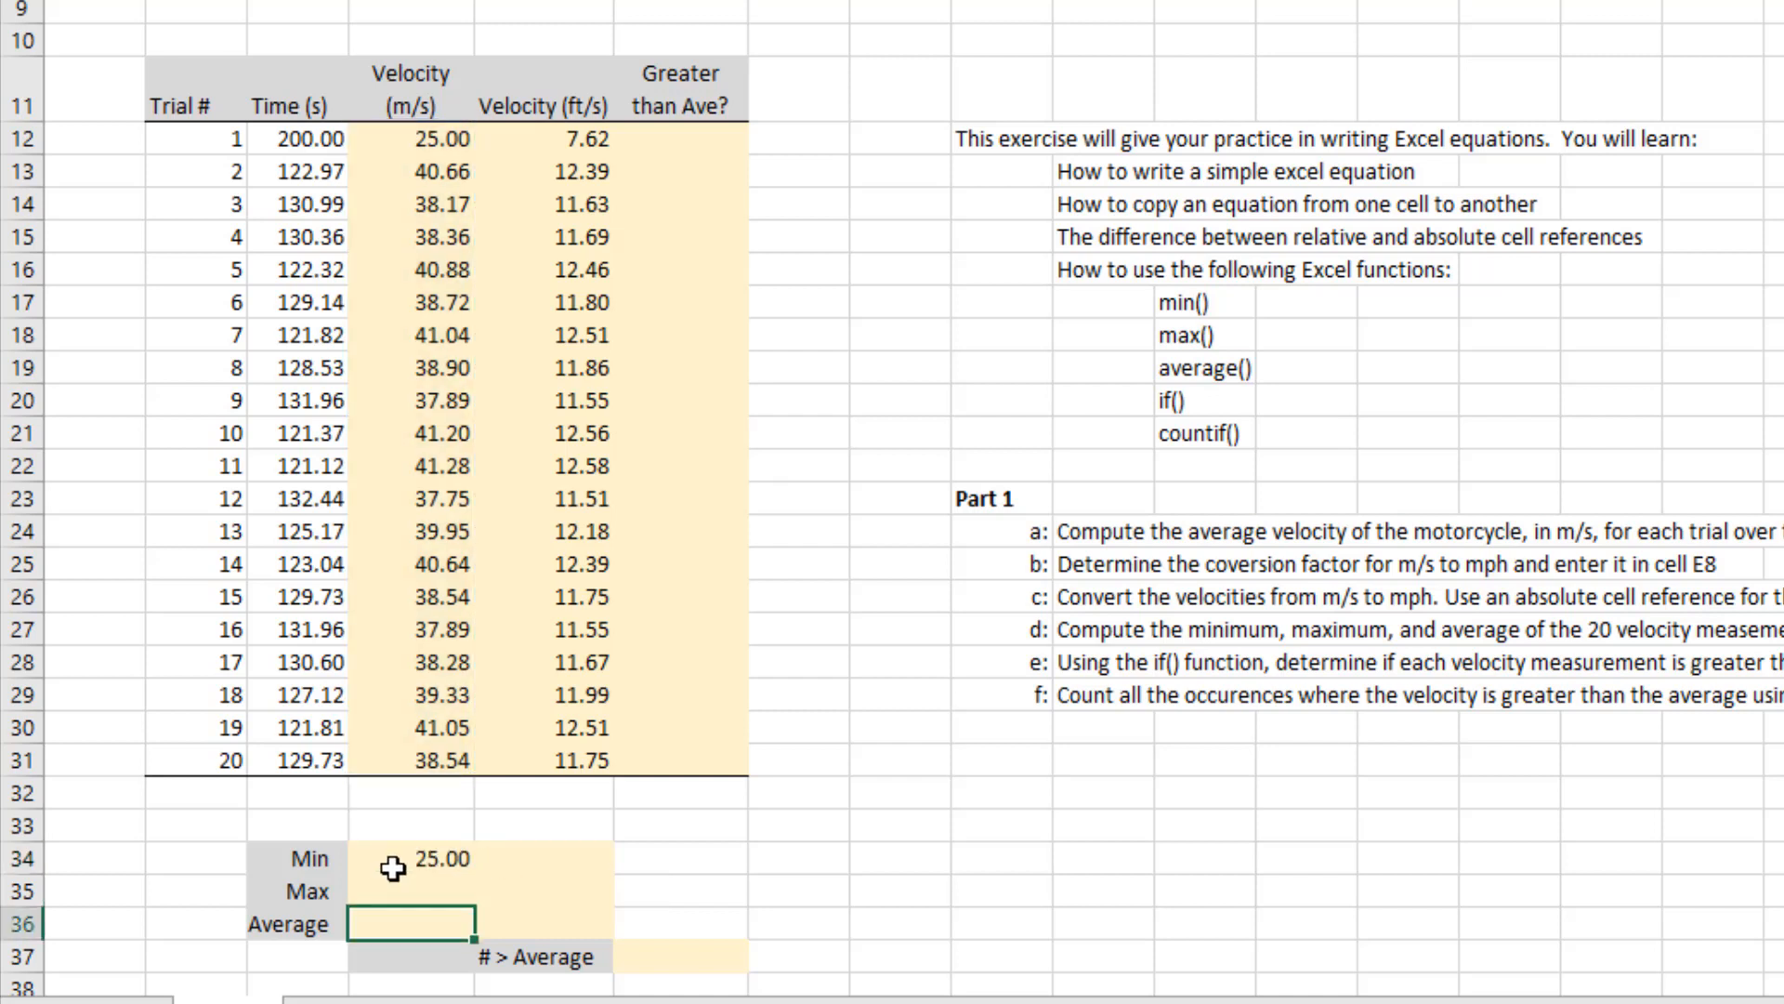
Re-enter the formula in cell D34 as =min(d12:d31), writing the cell range out by hand, and reselect the cell
click(393, 867)
text(=)
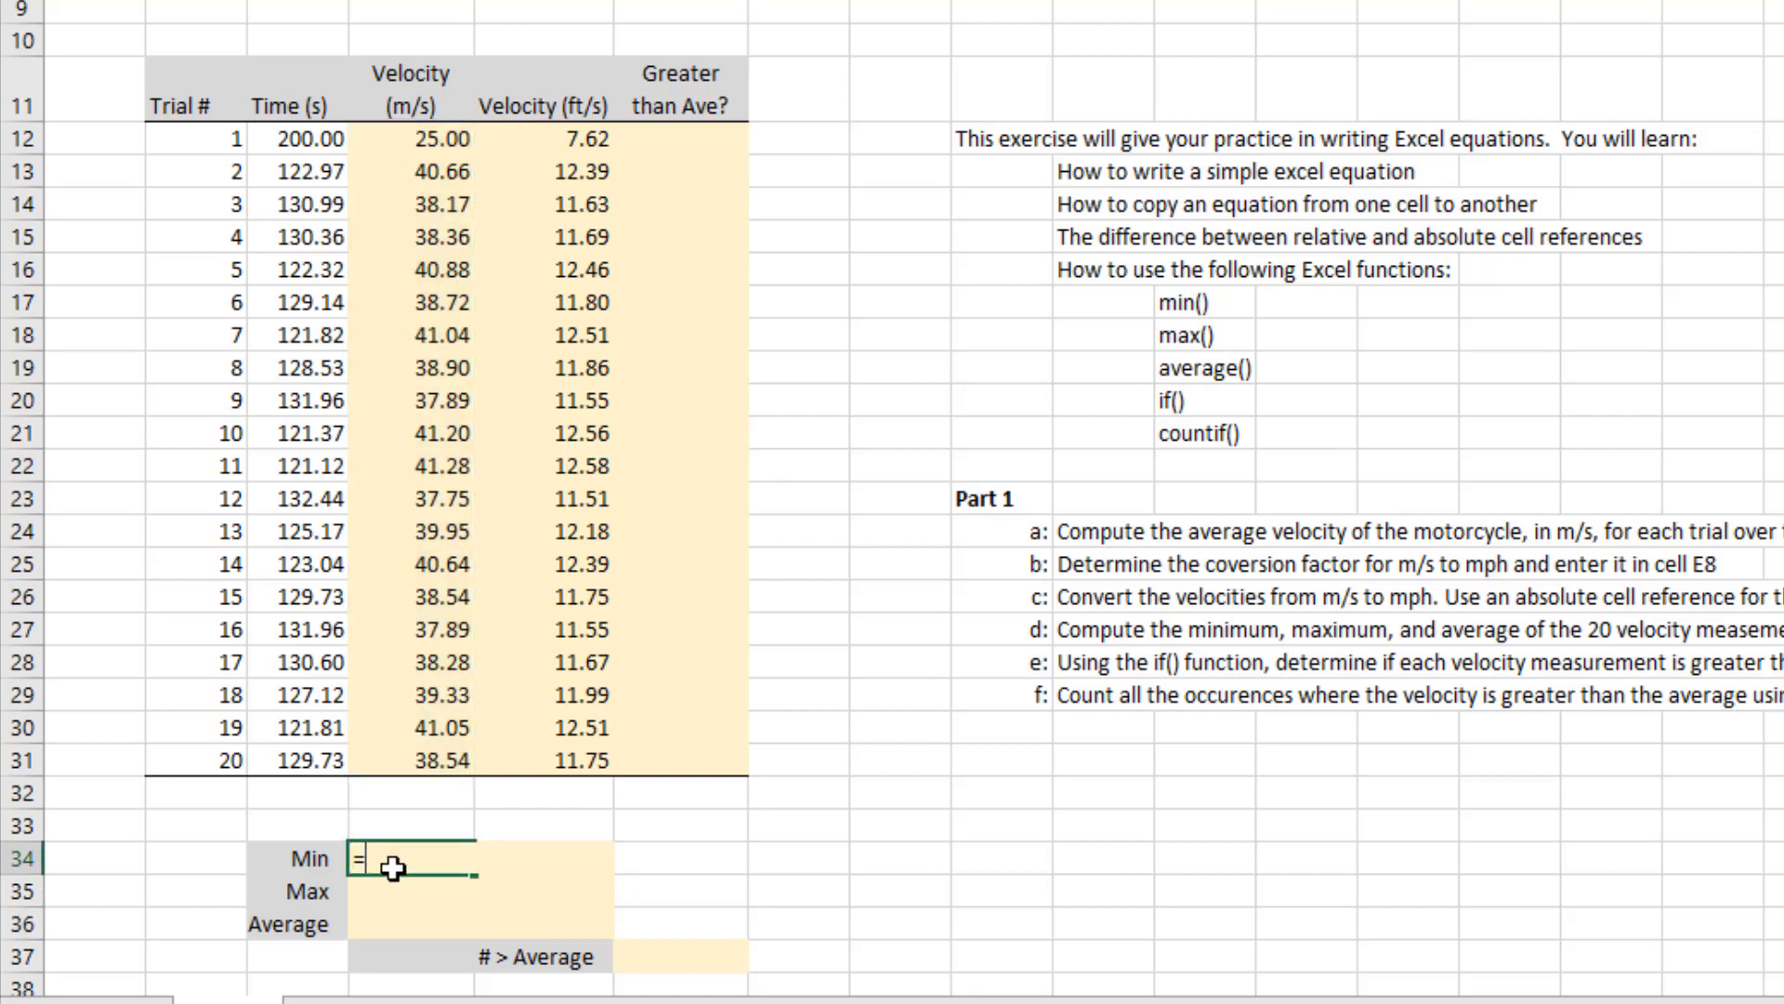
text(min()
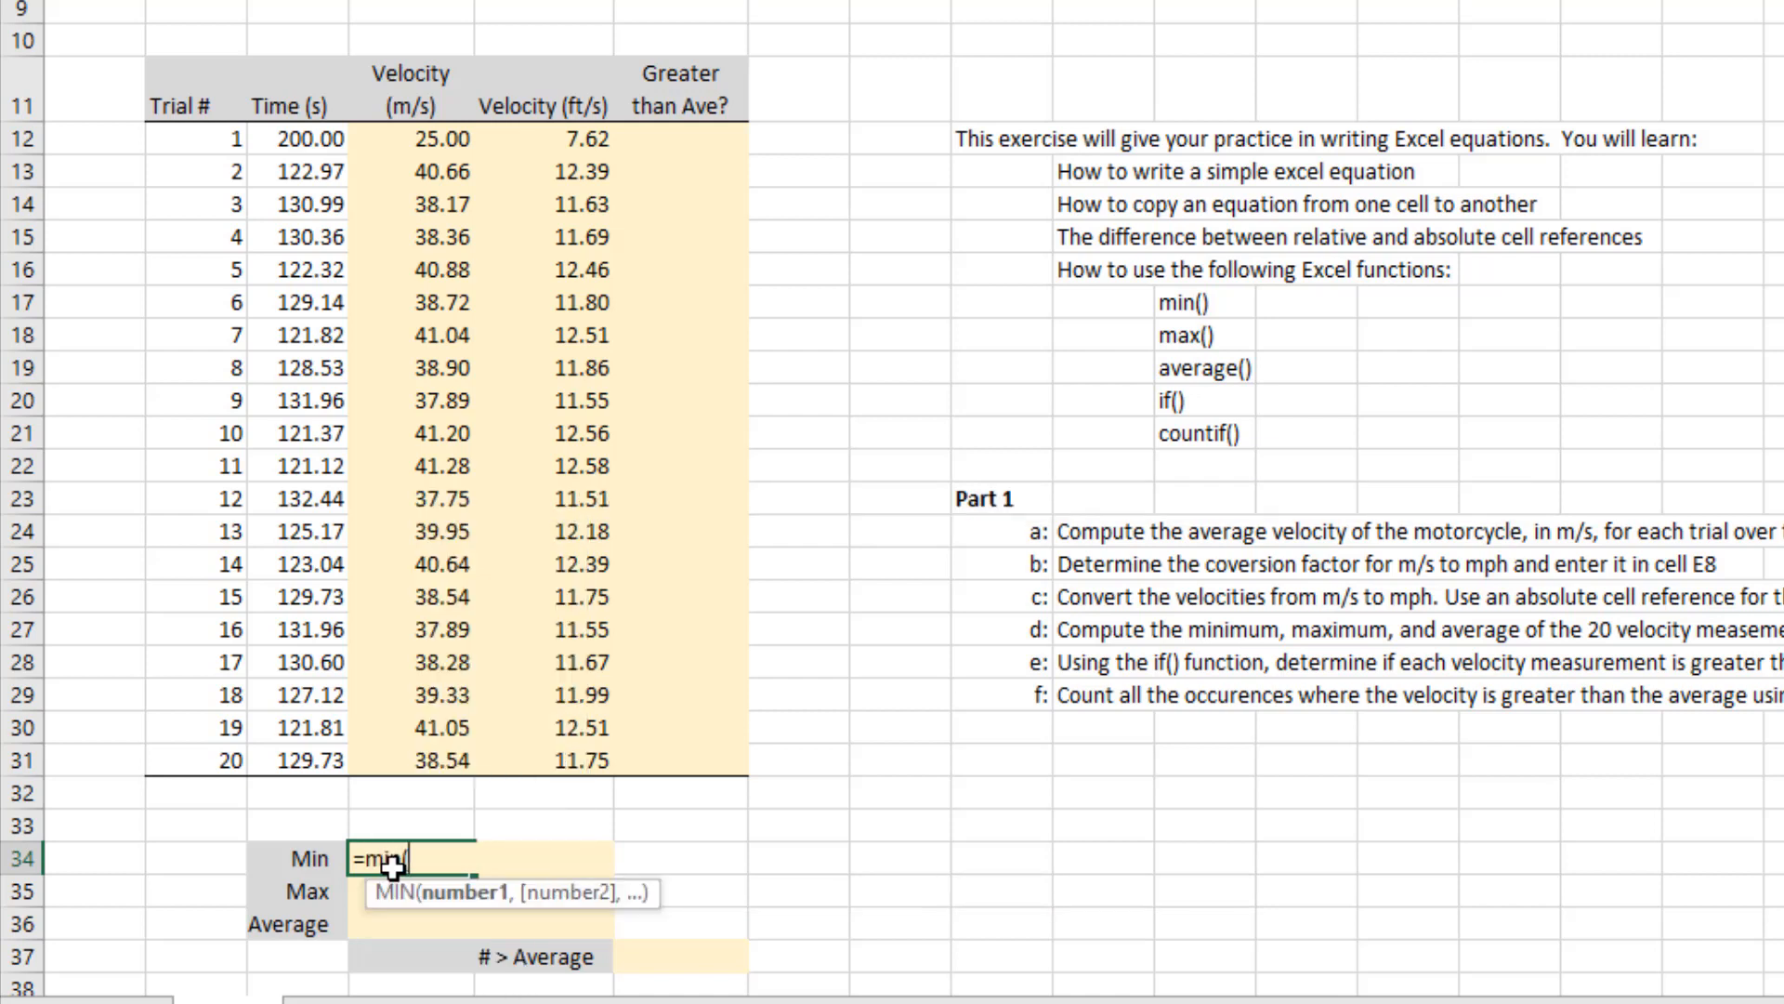
text(d12:)
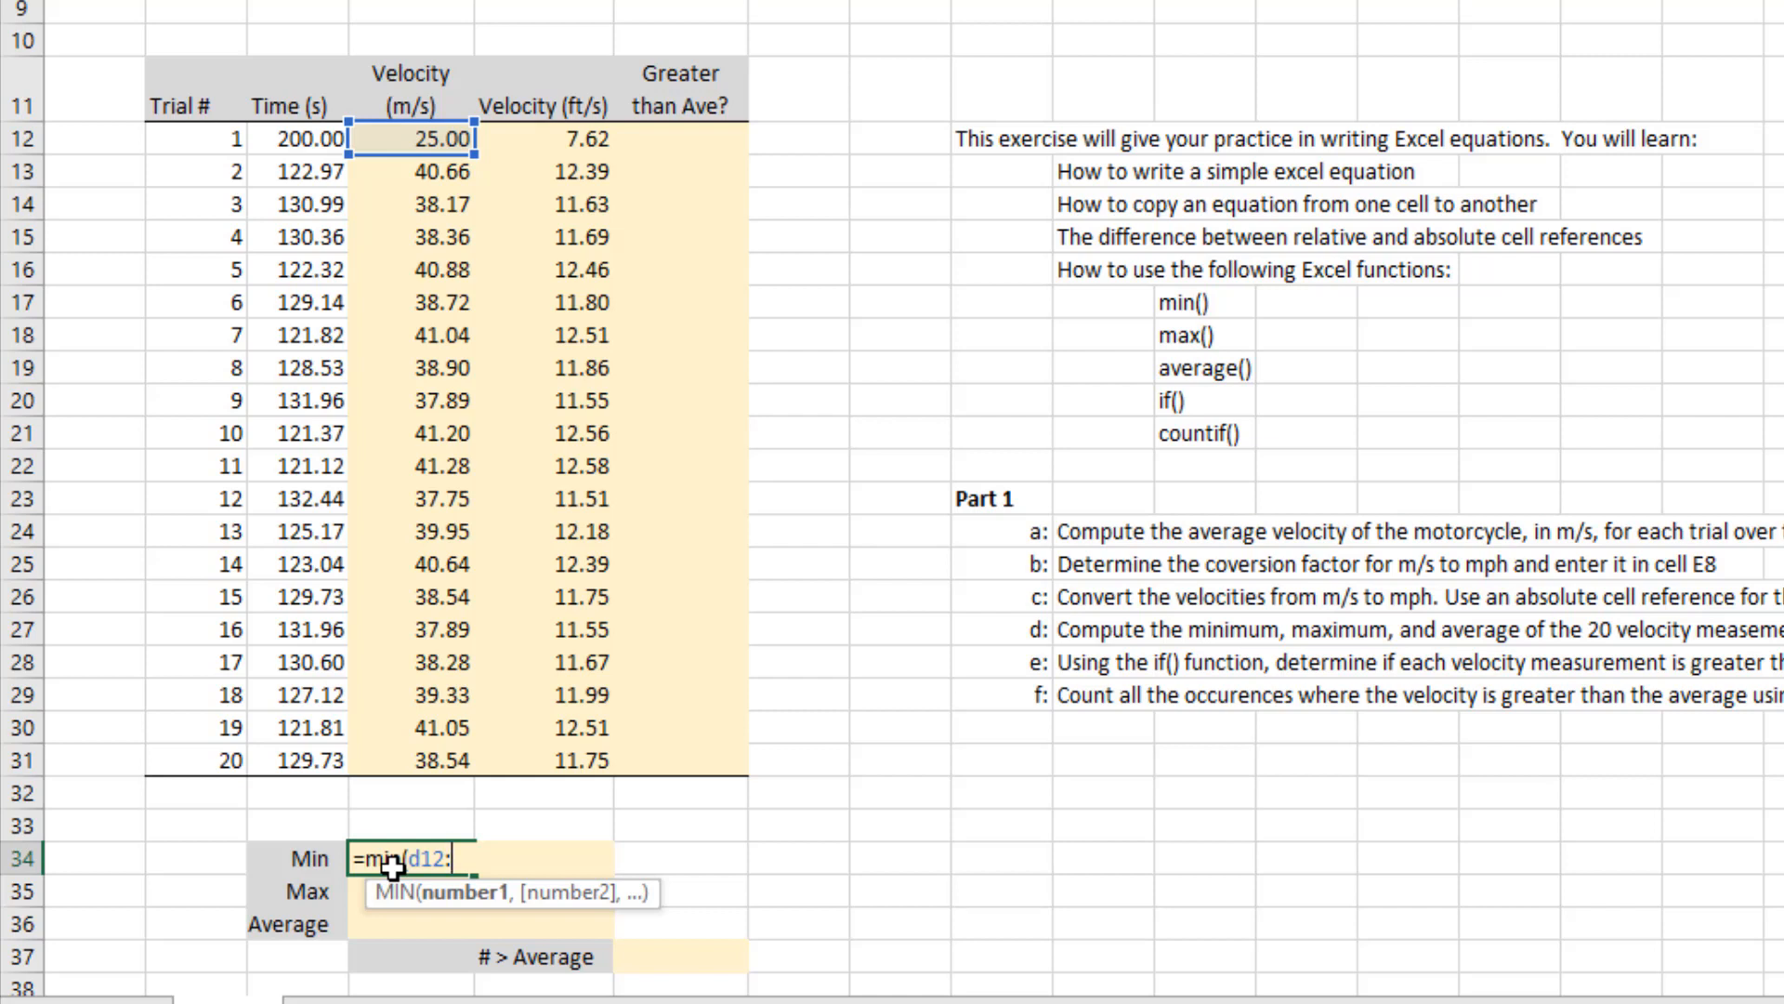
text(d31)
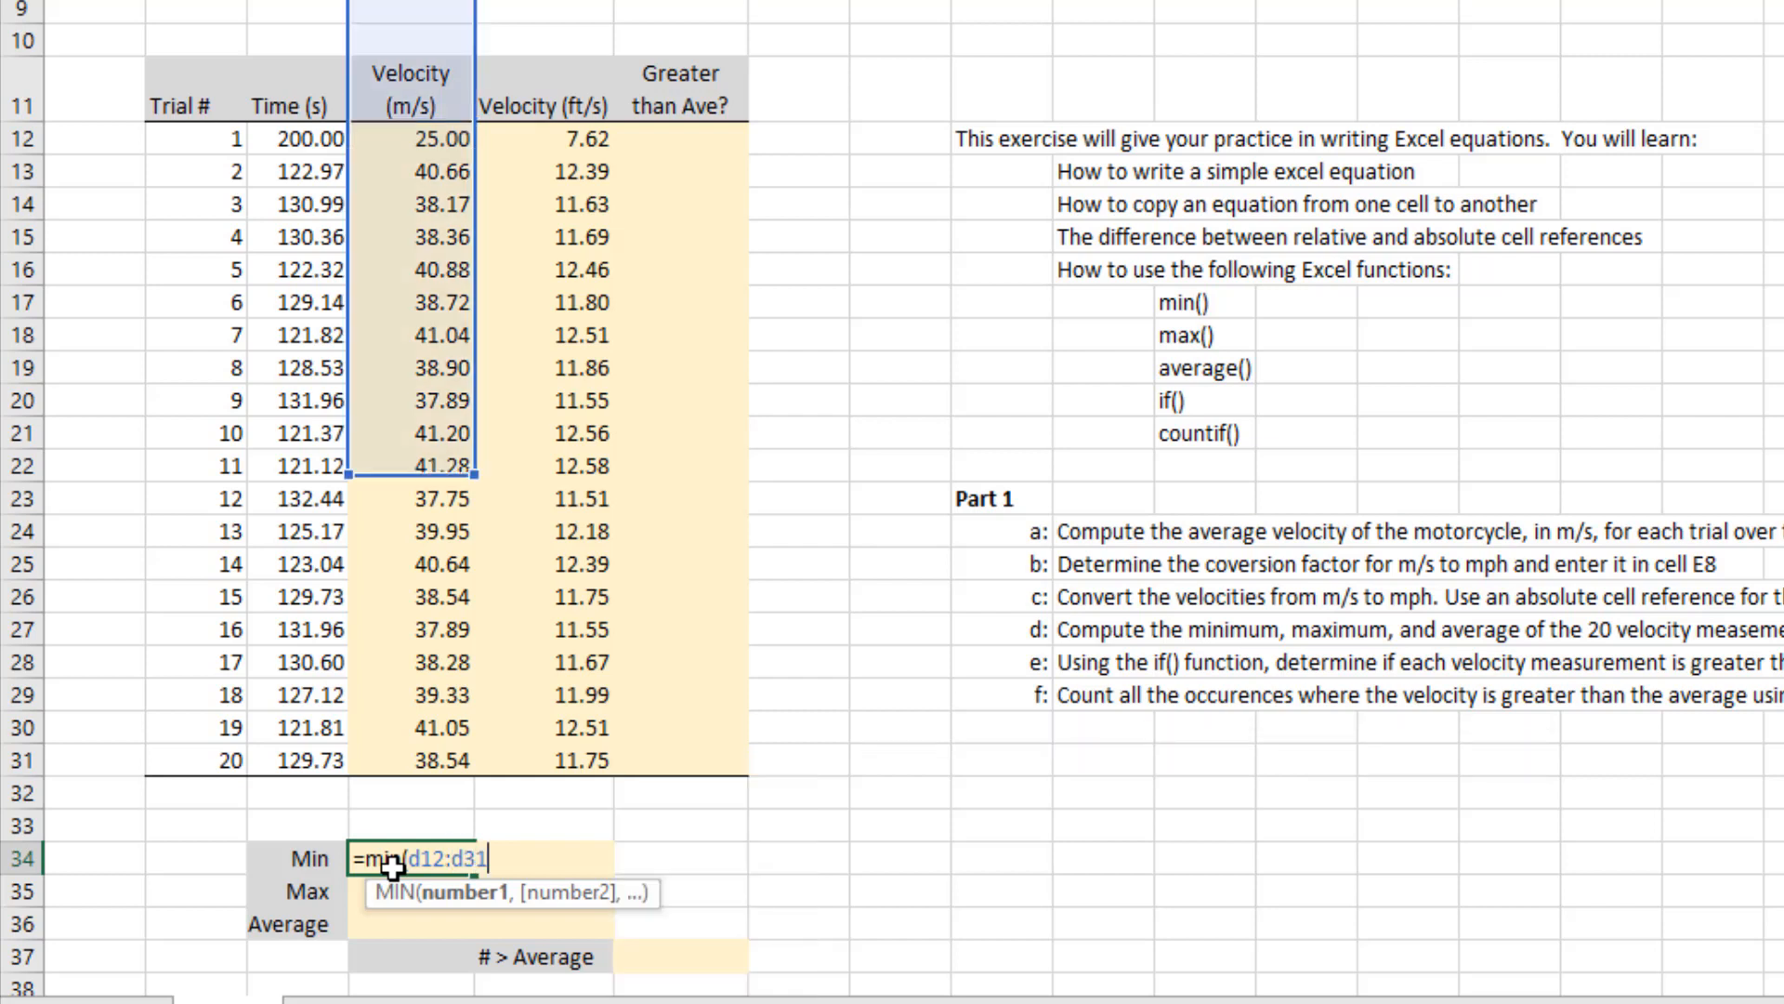
text())
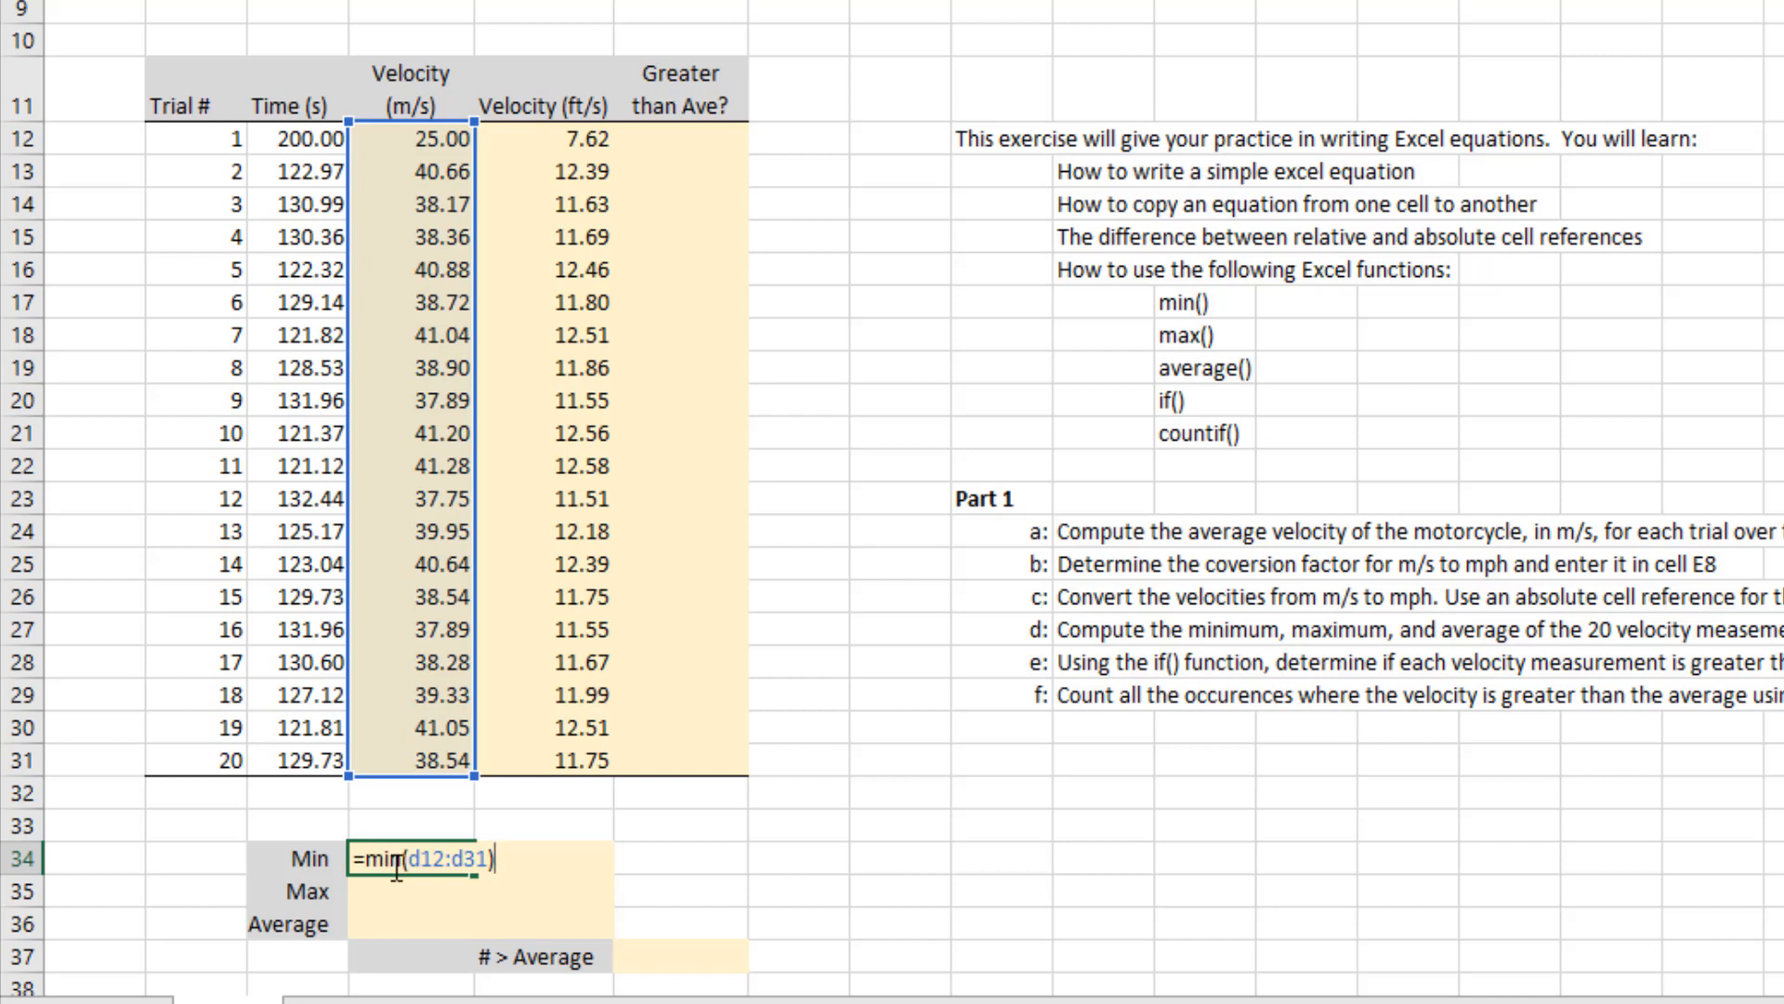
key(Return)
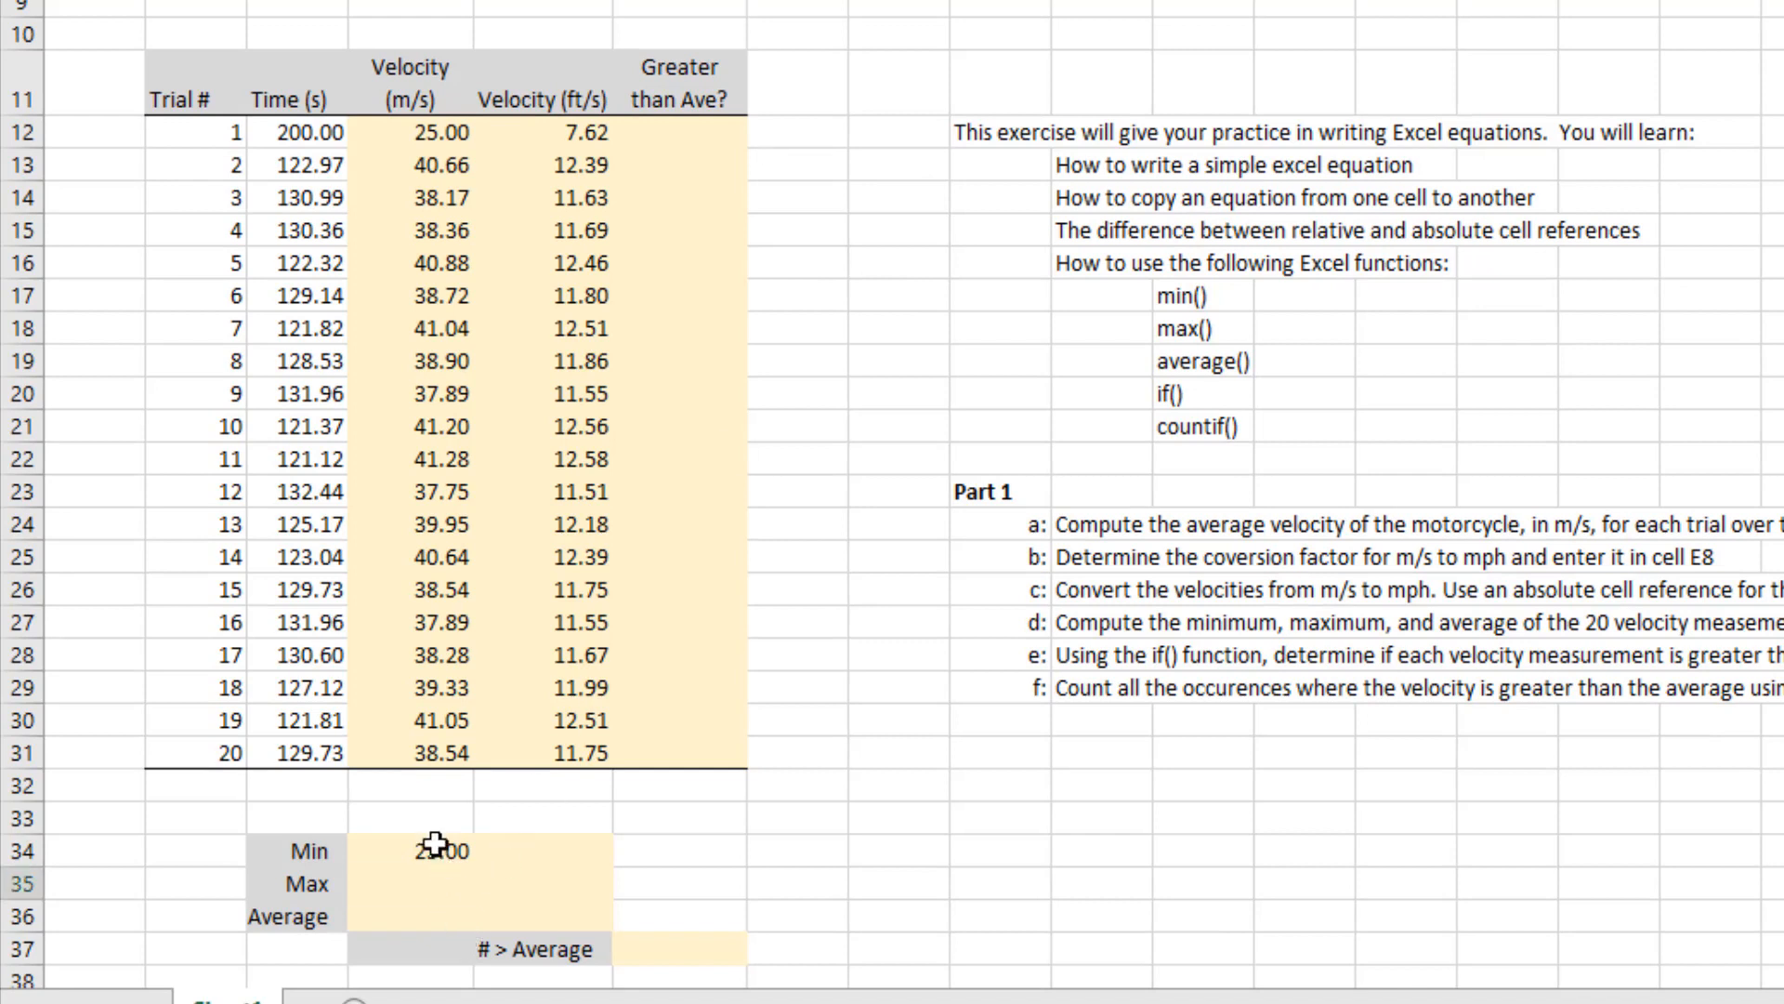
click(444, 850)
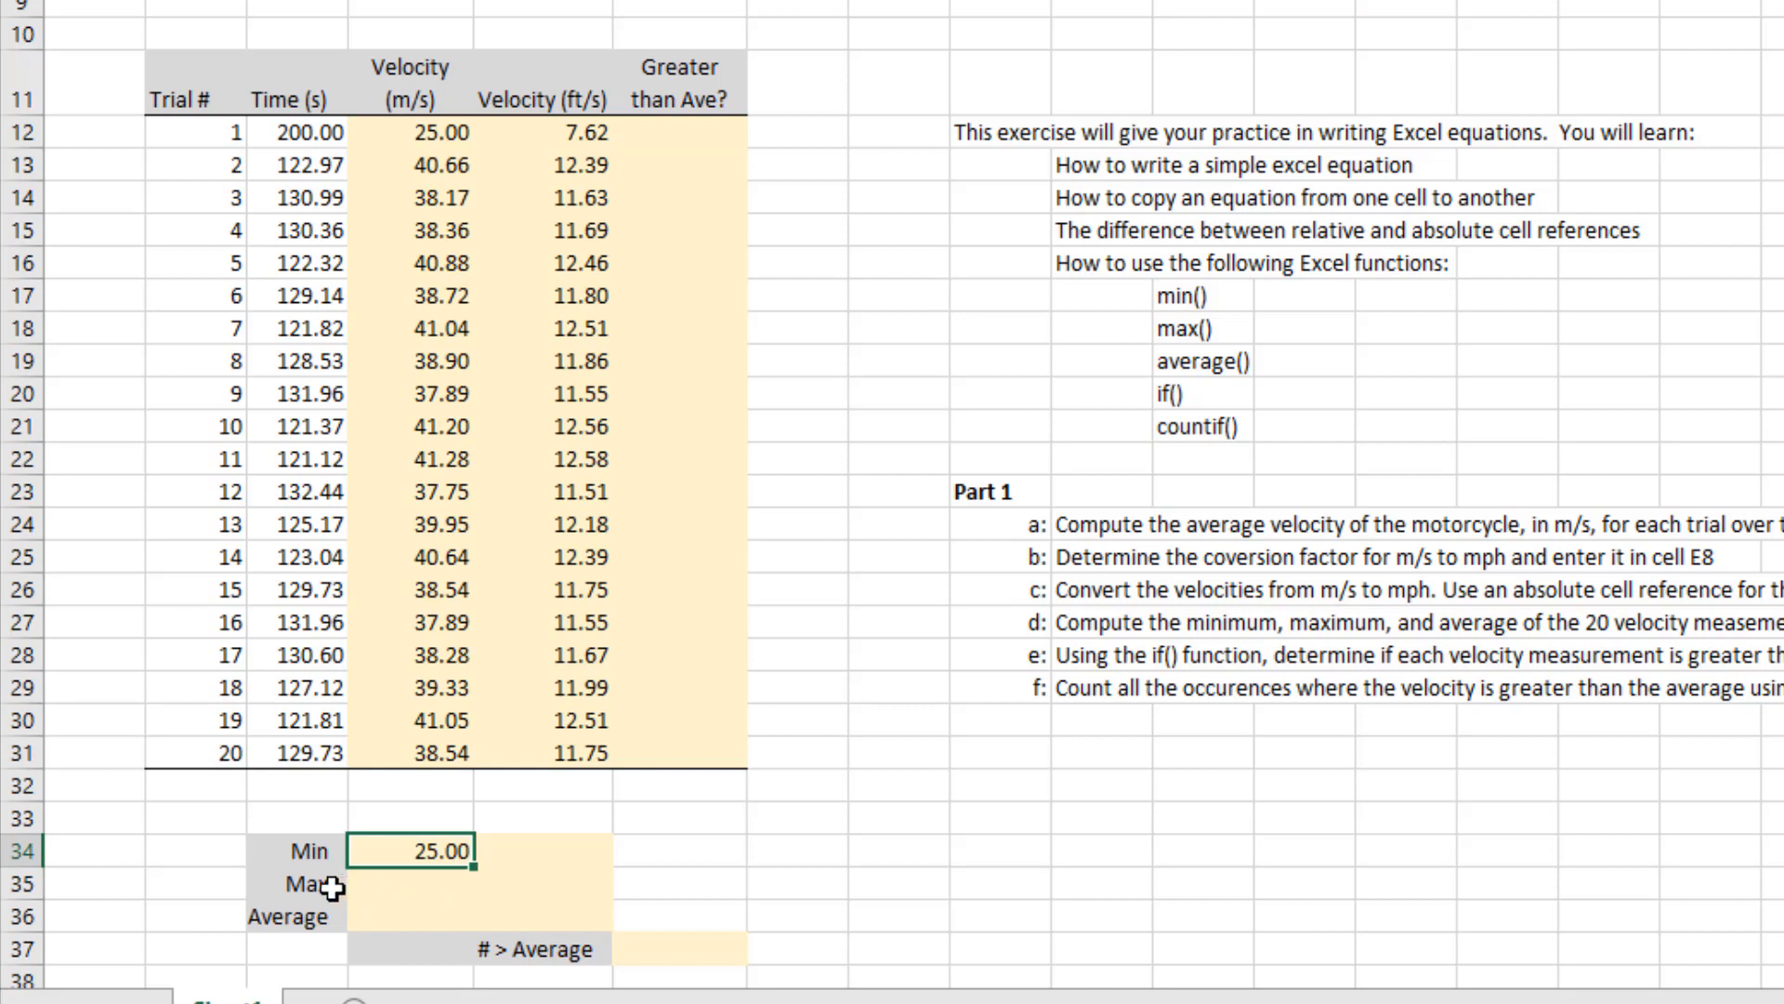
Calculate the maximum m/s velocity in cell D35 with =MAX(D12:D31) and check it against the matching trial value in D22
click(345, 887)
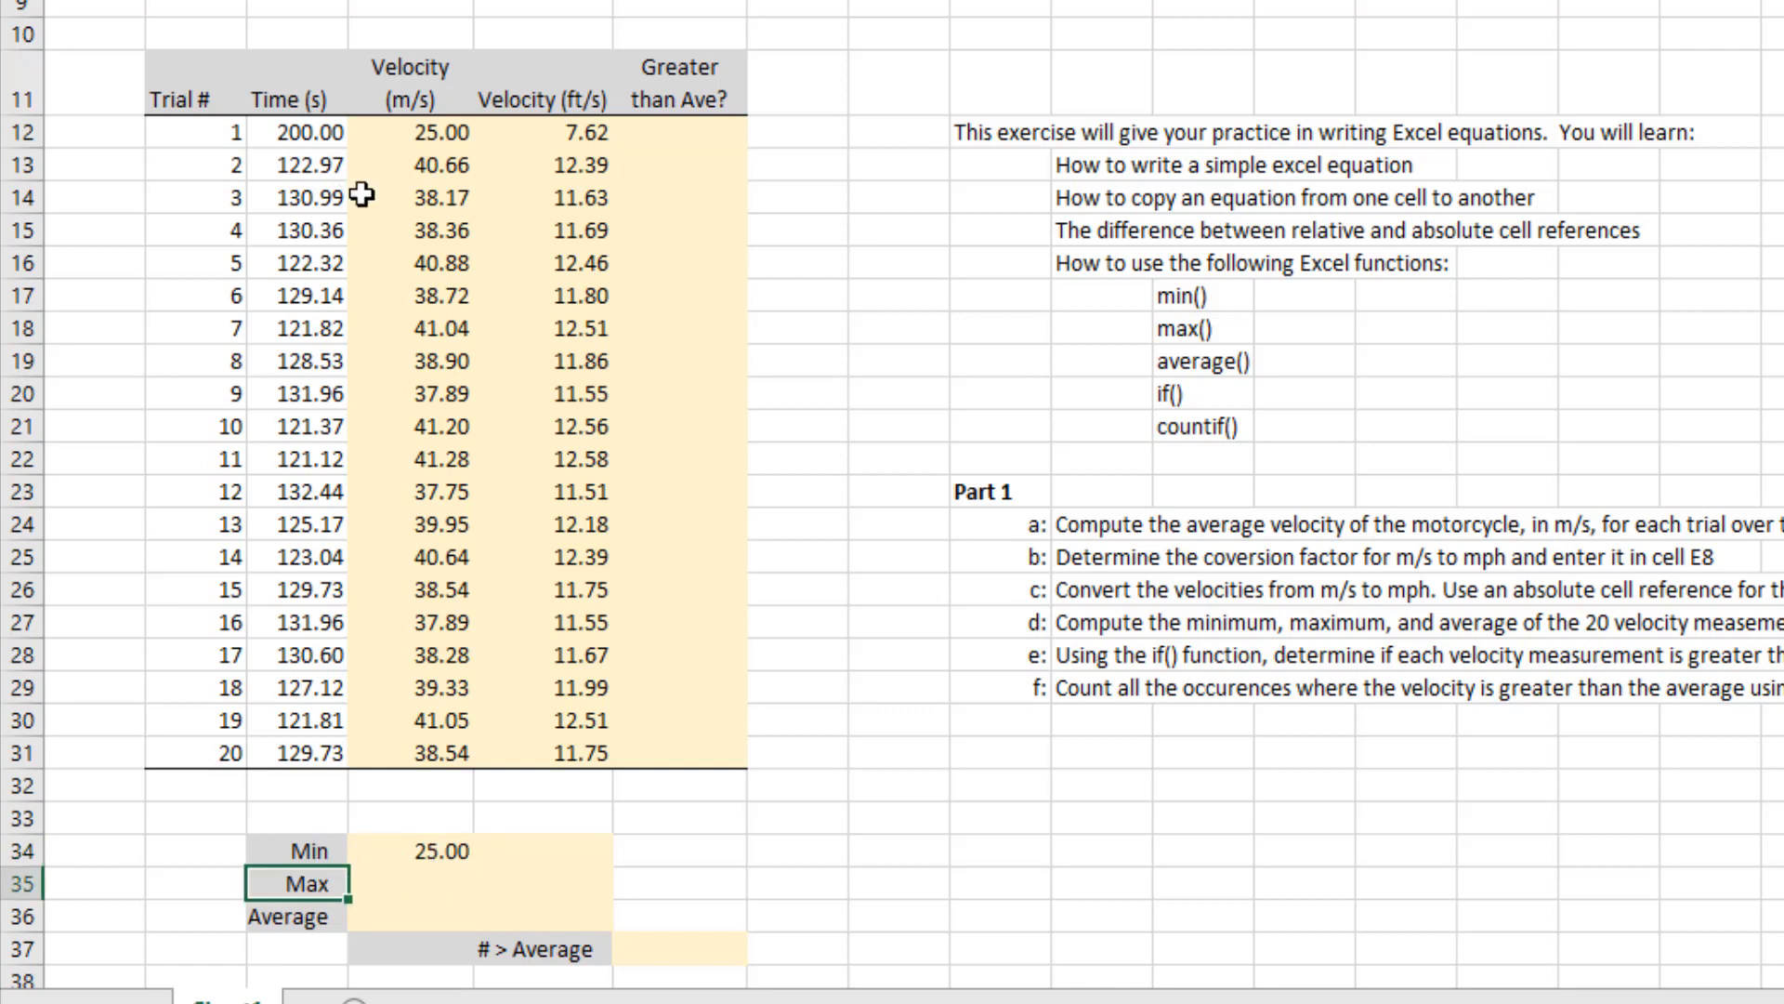
click(342, 918)
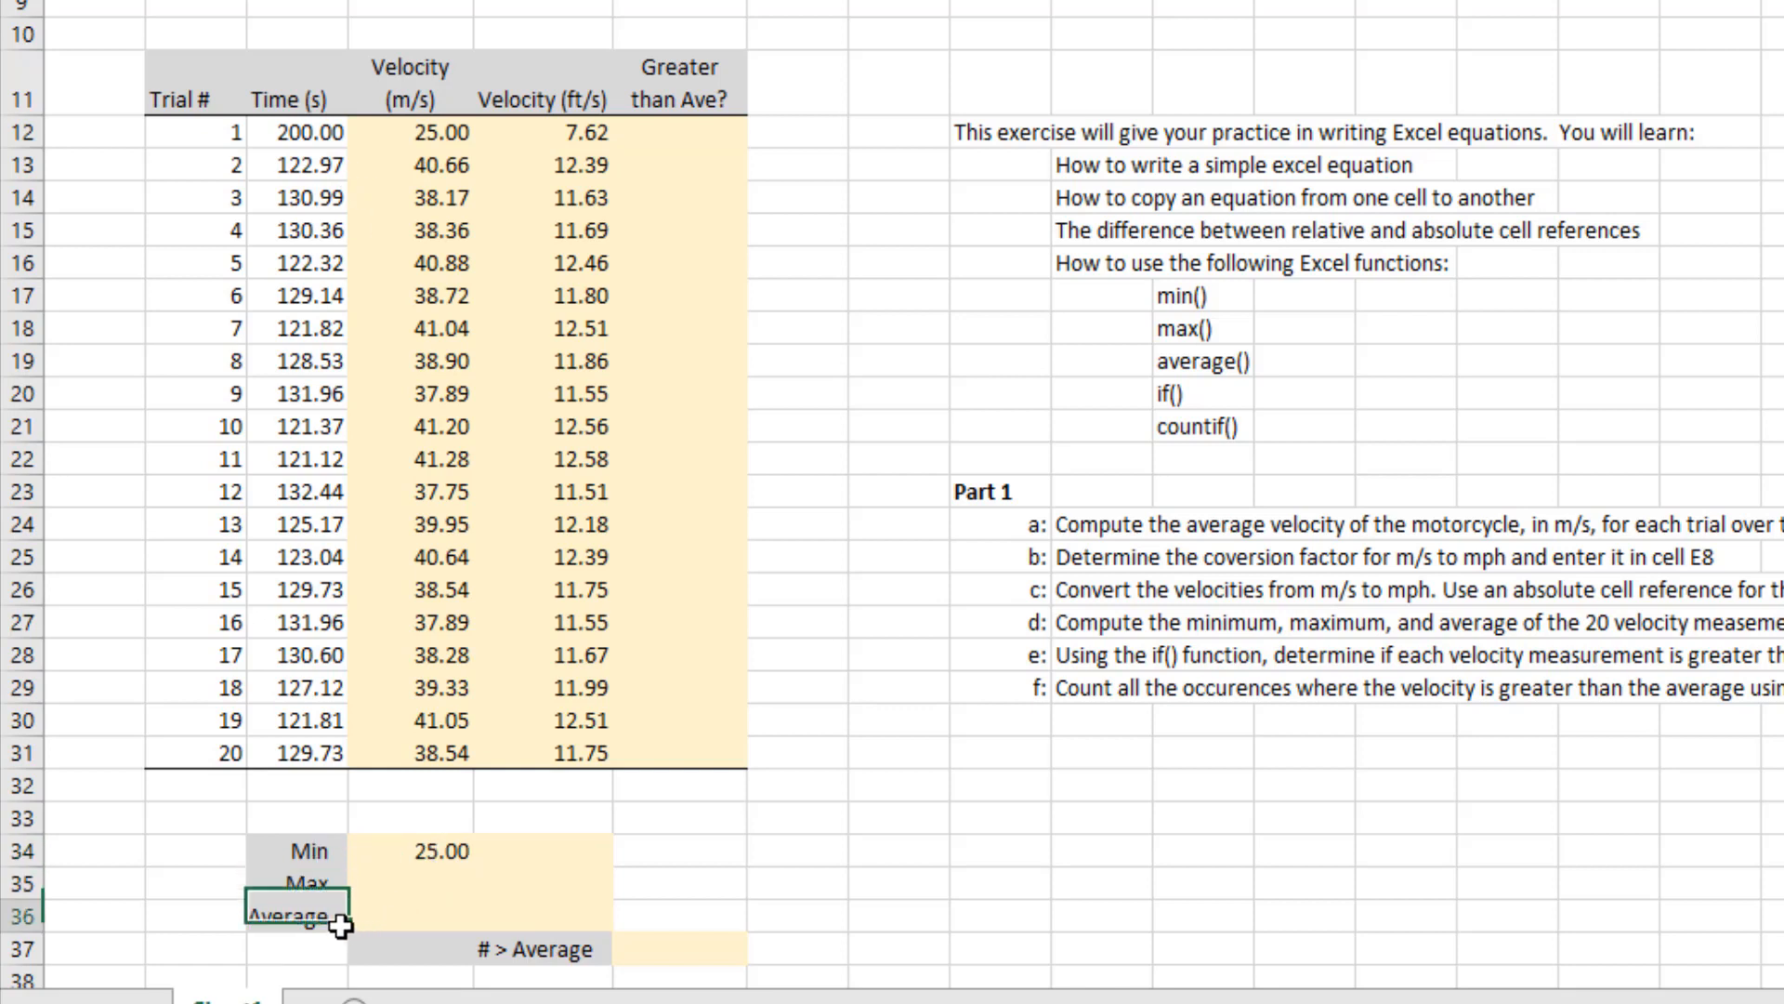
click(406, 885)
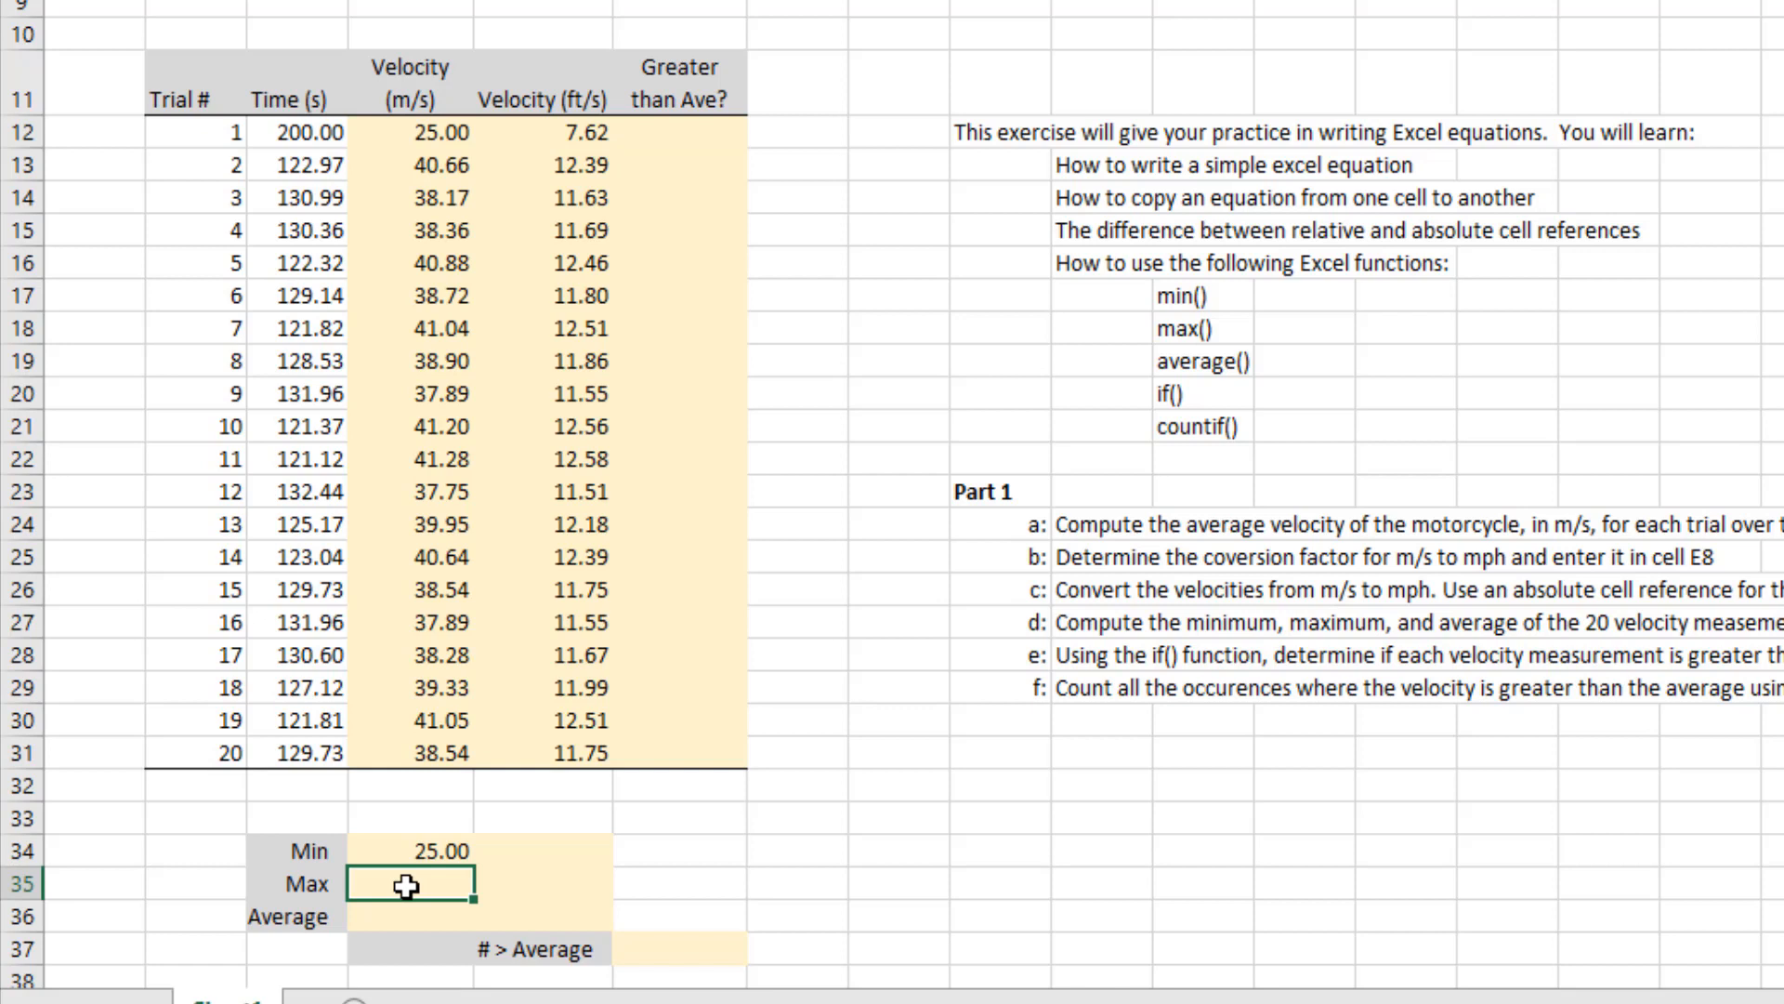
text(=ma)
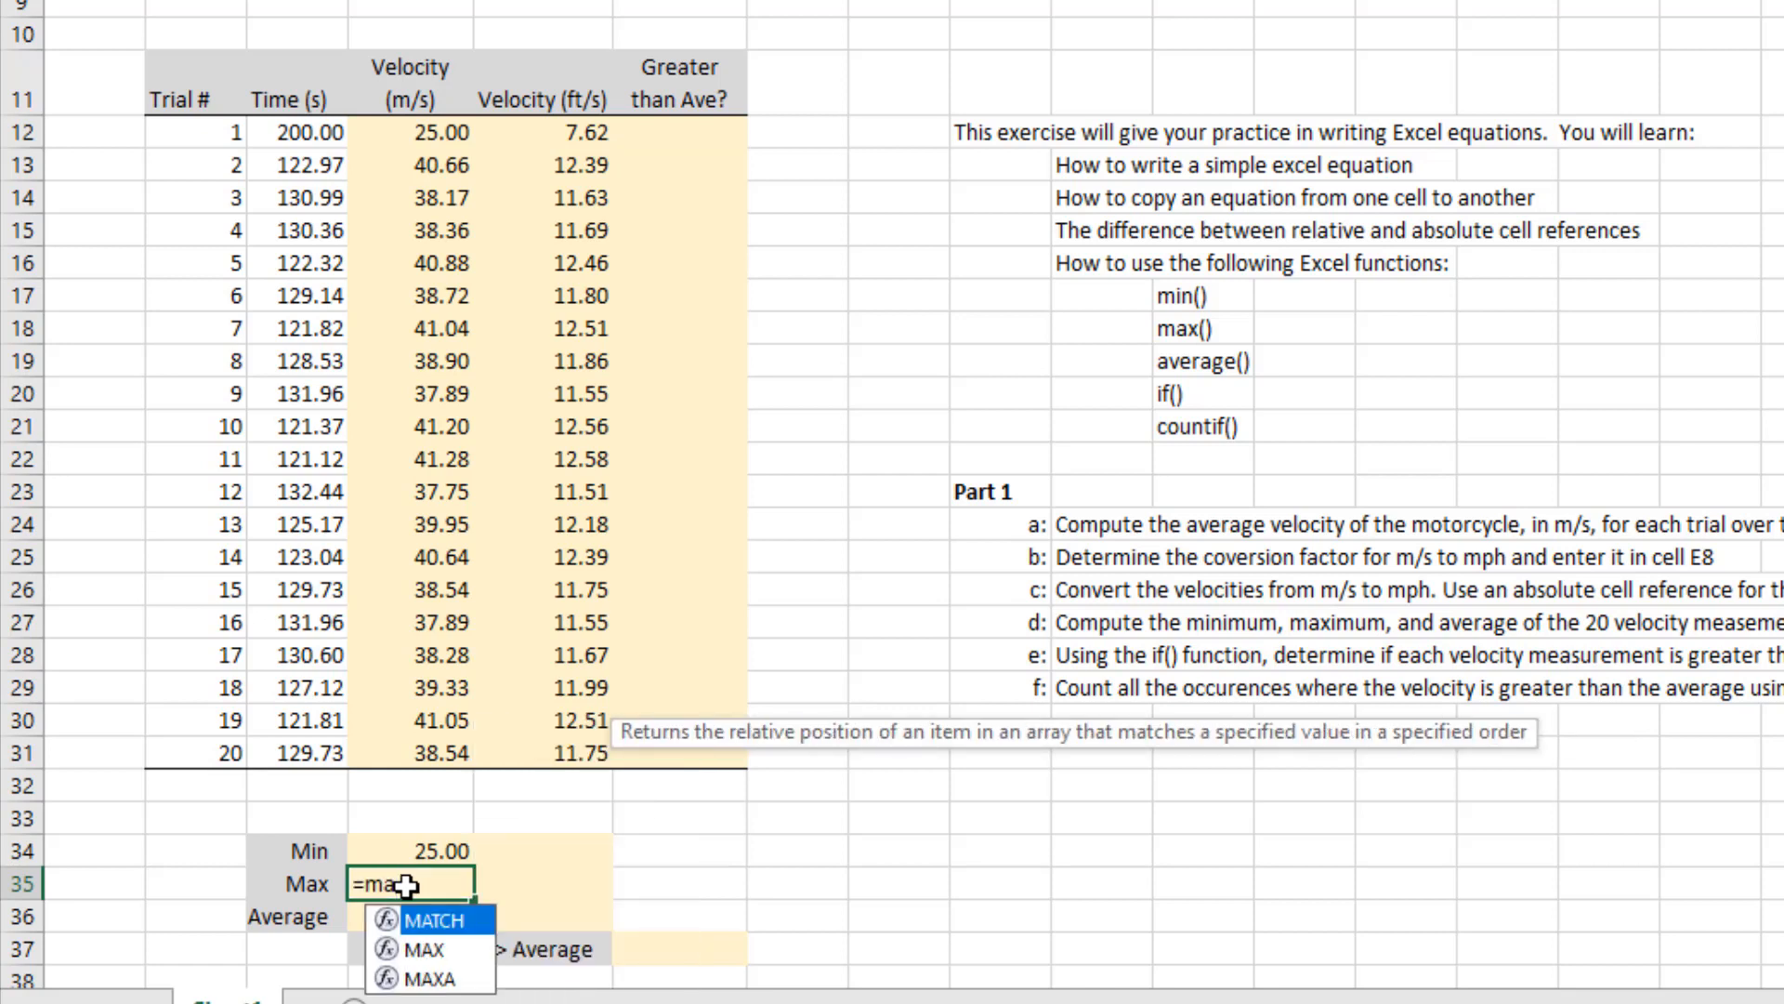
text(x)
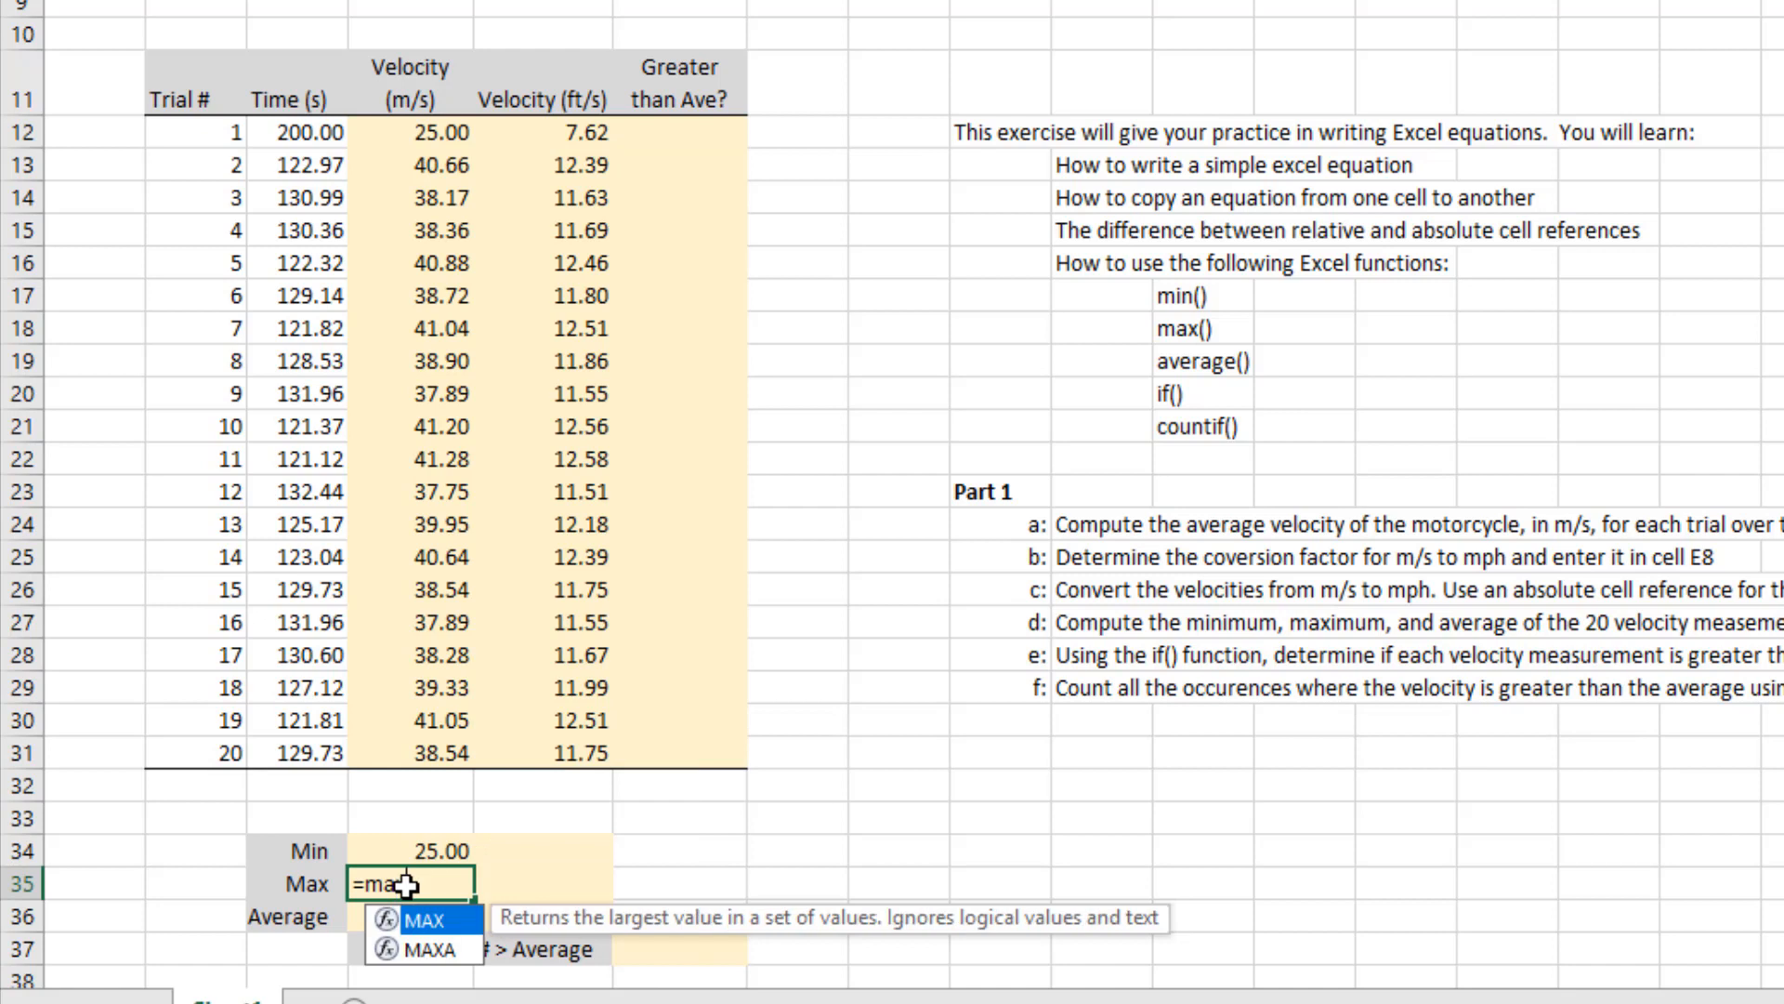
key(Tab)
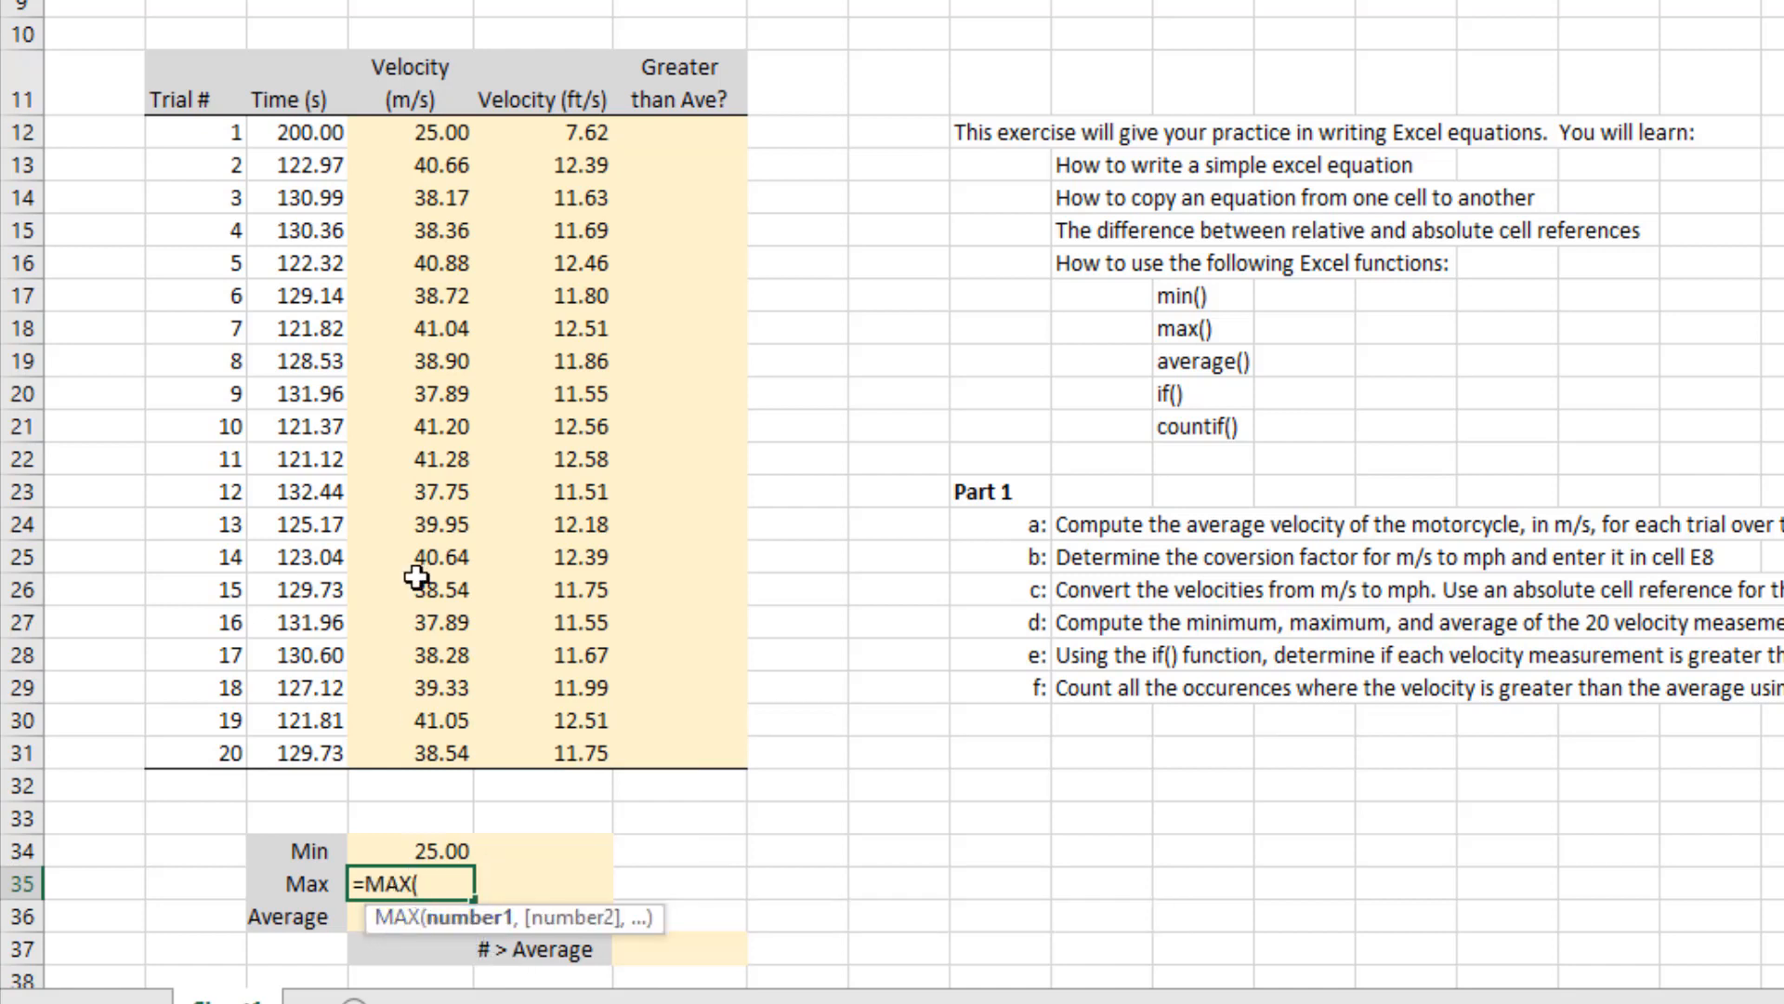
drag(447, 136, 423, 756)
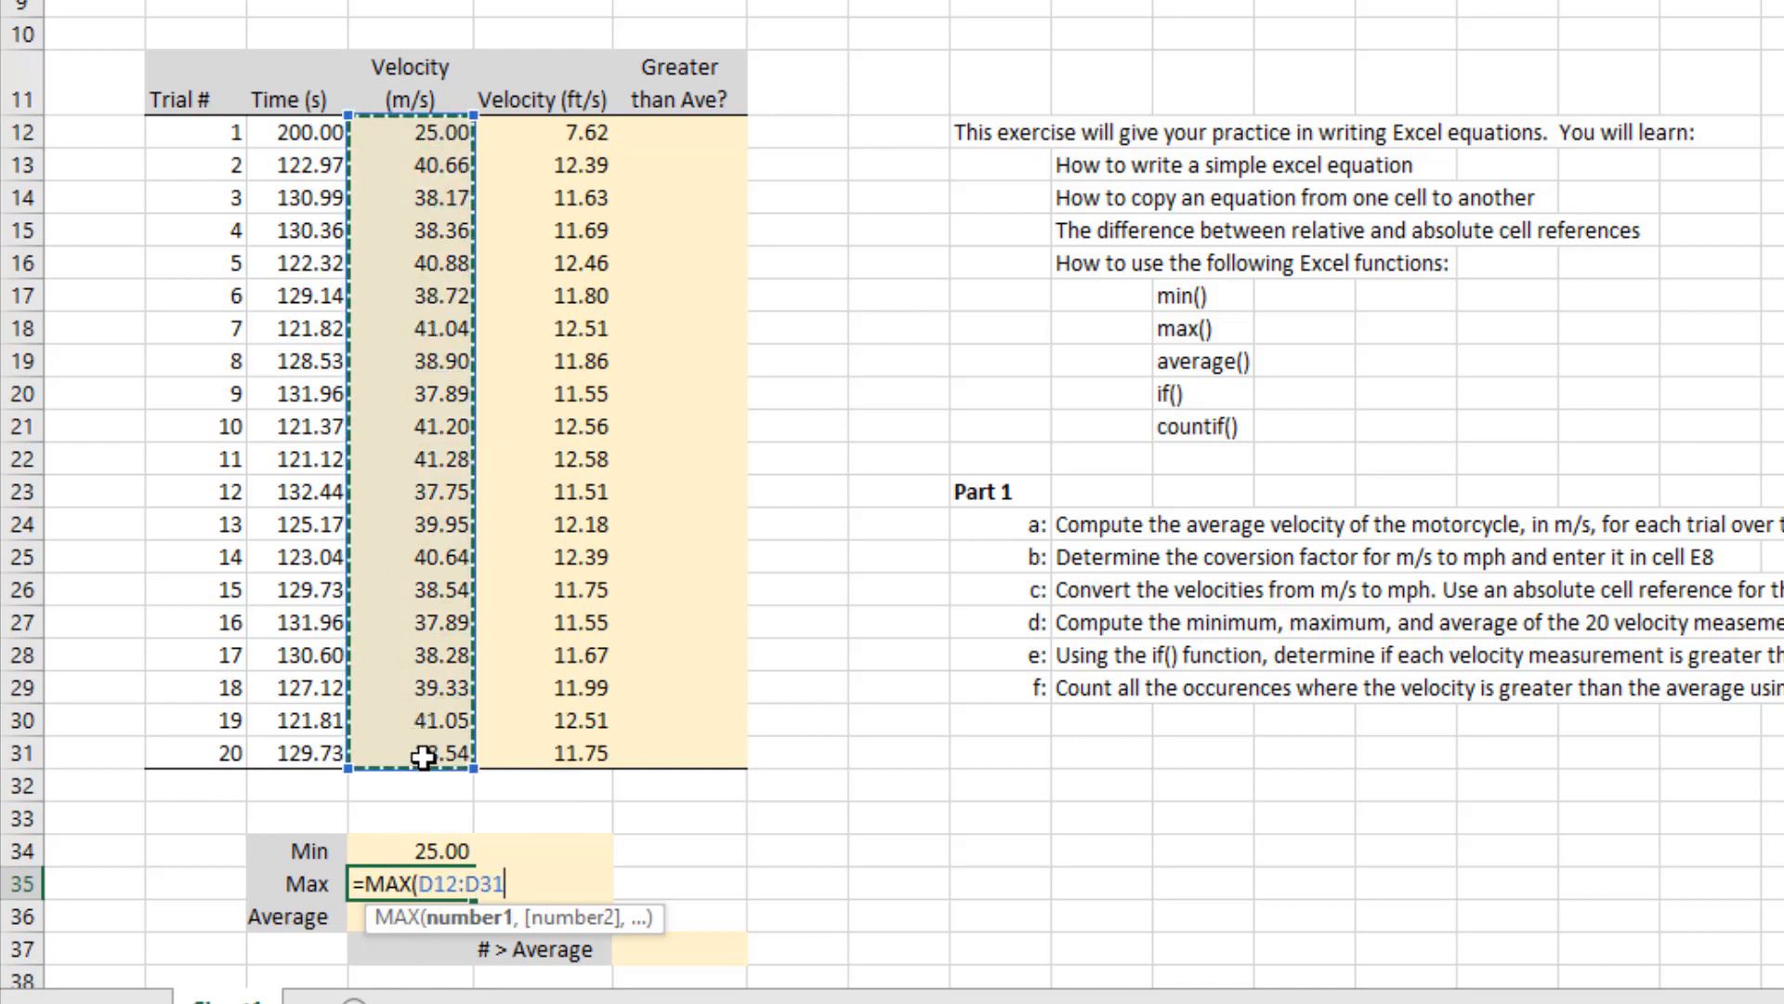
text())
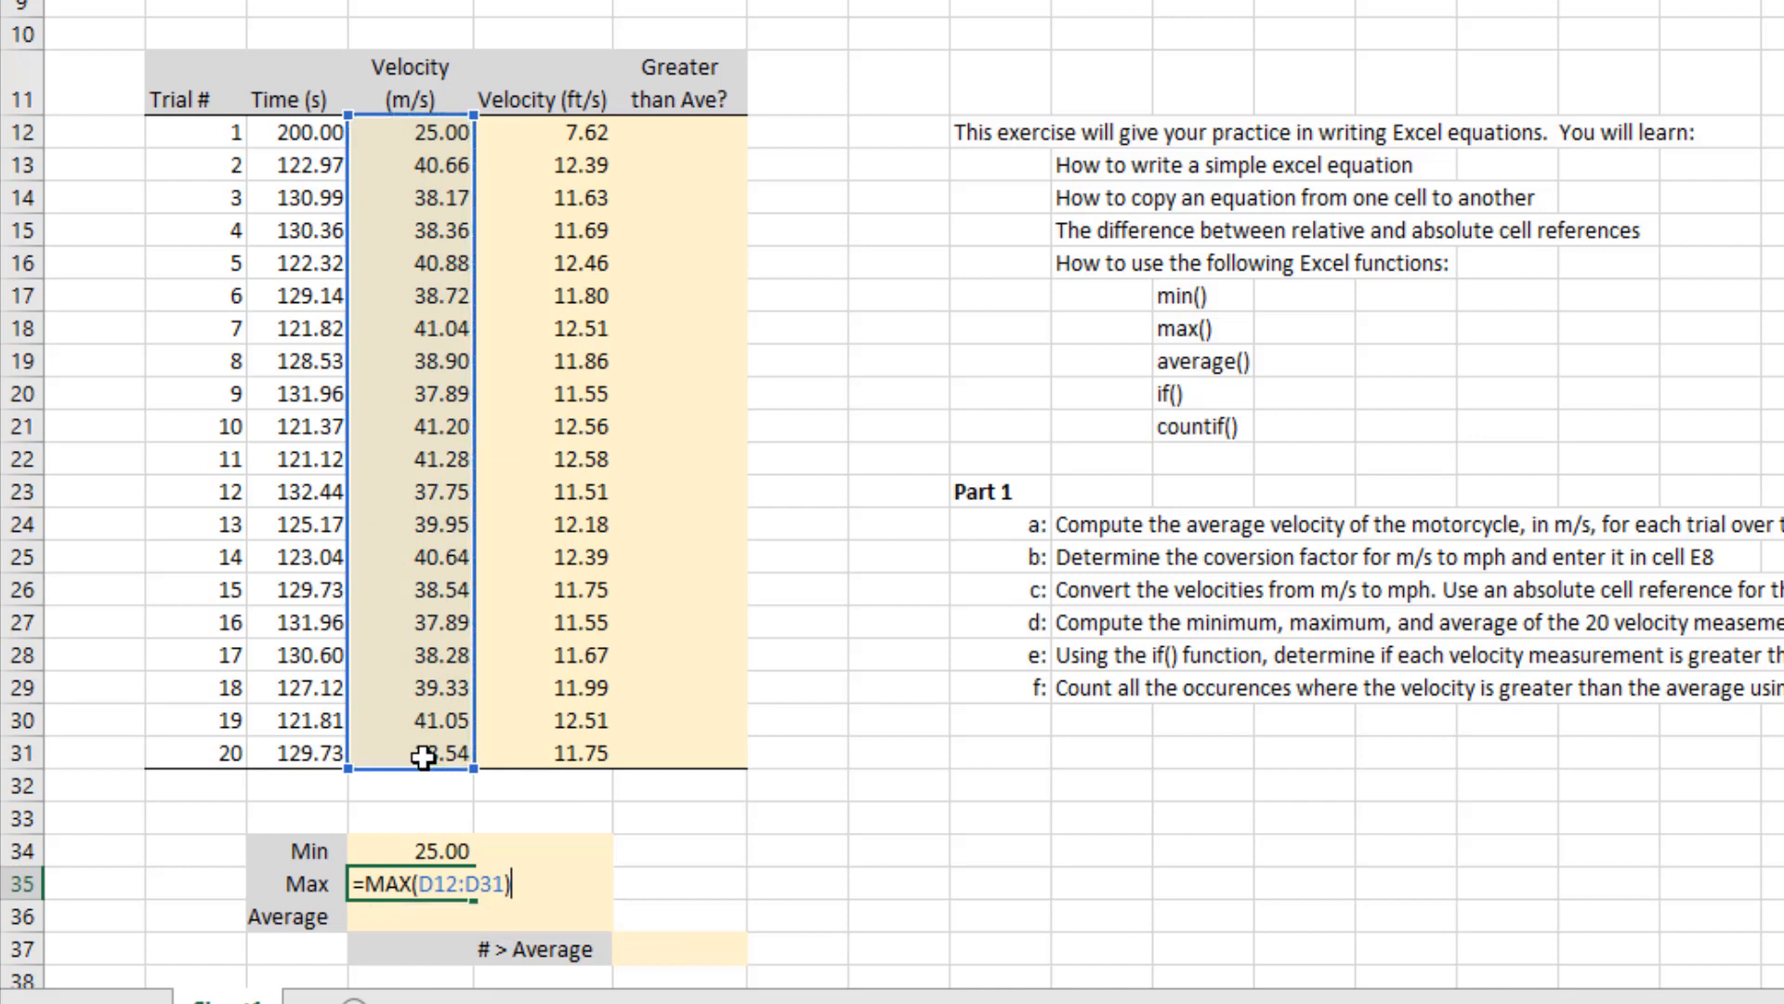
key(Return)
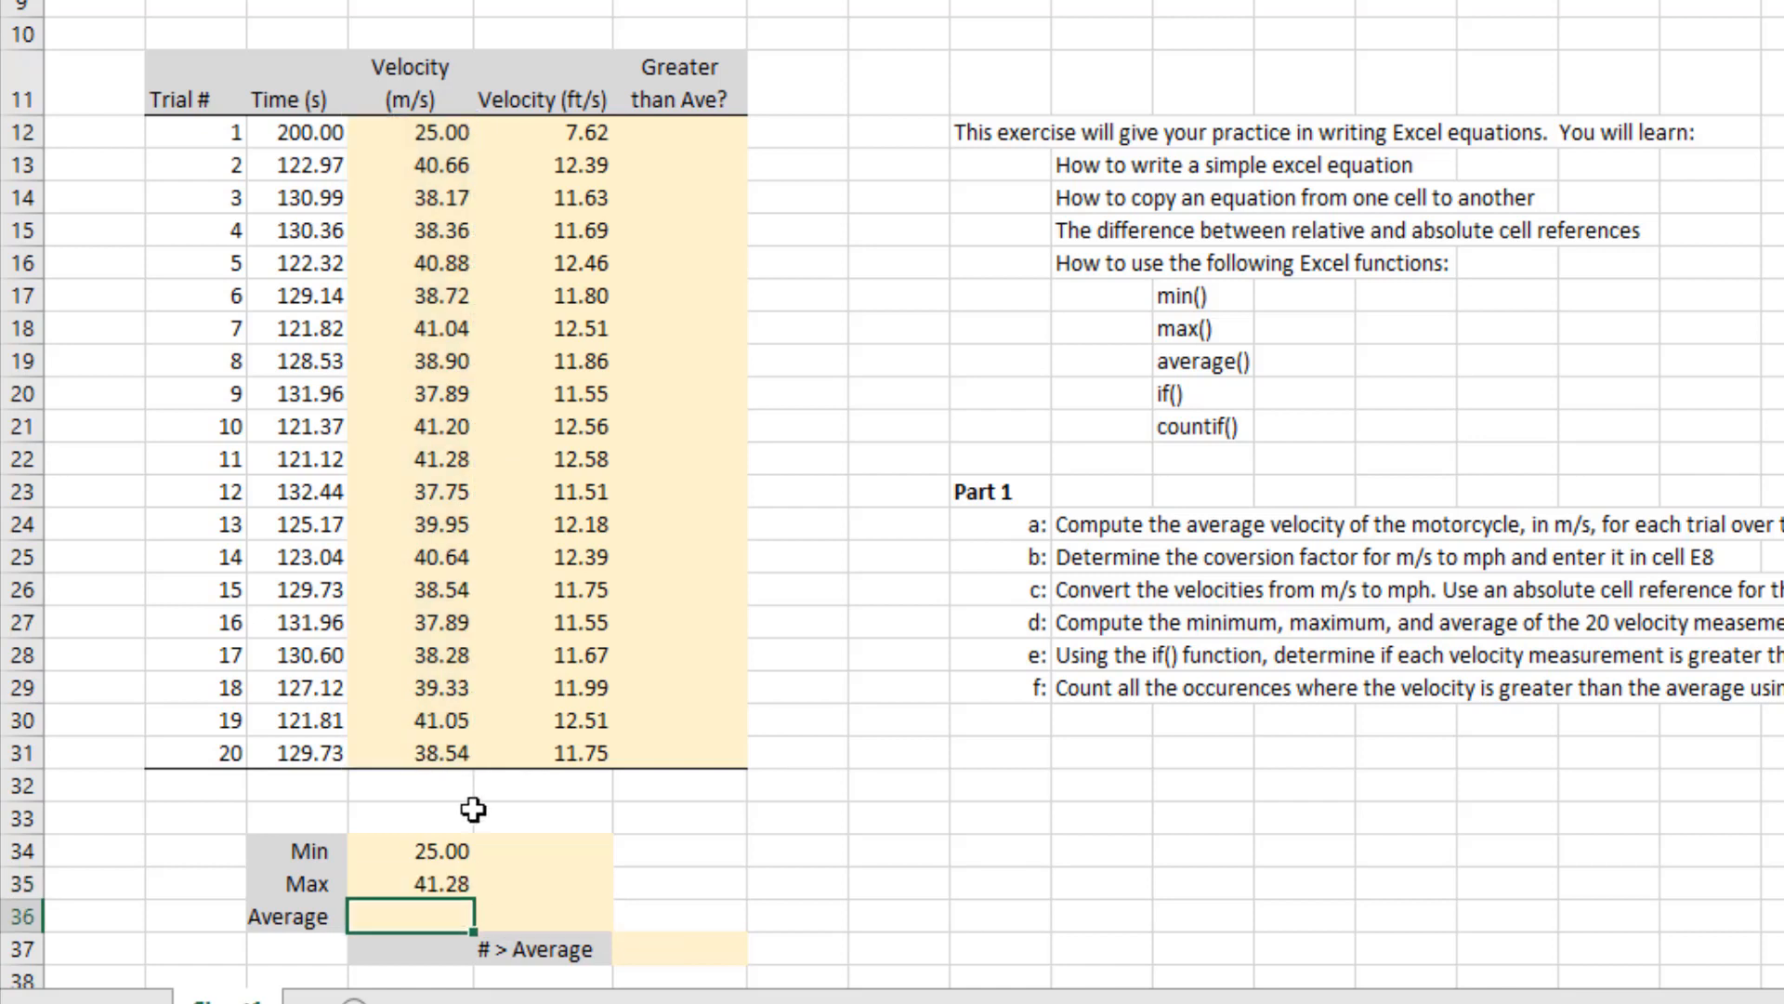
click(470, 884)
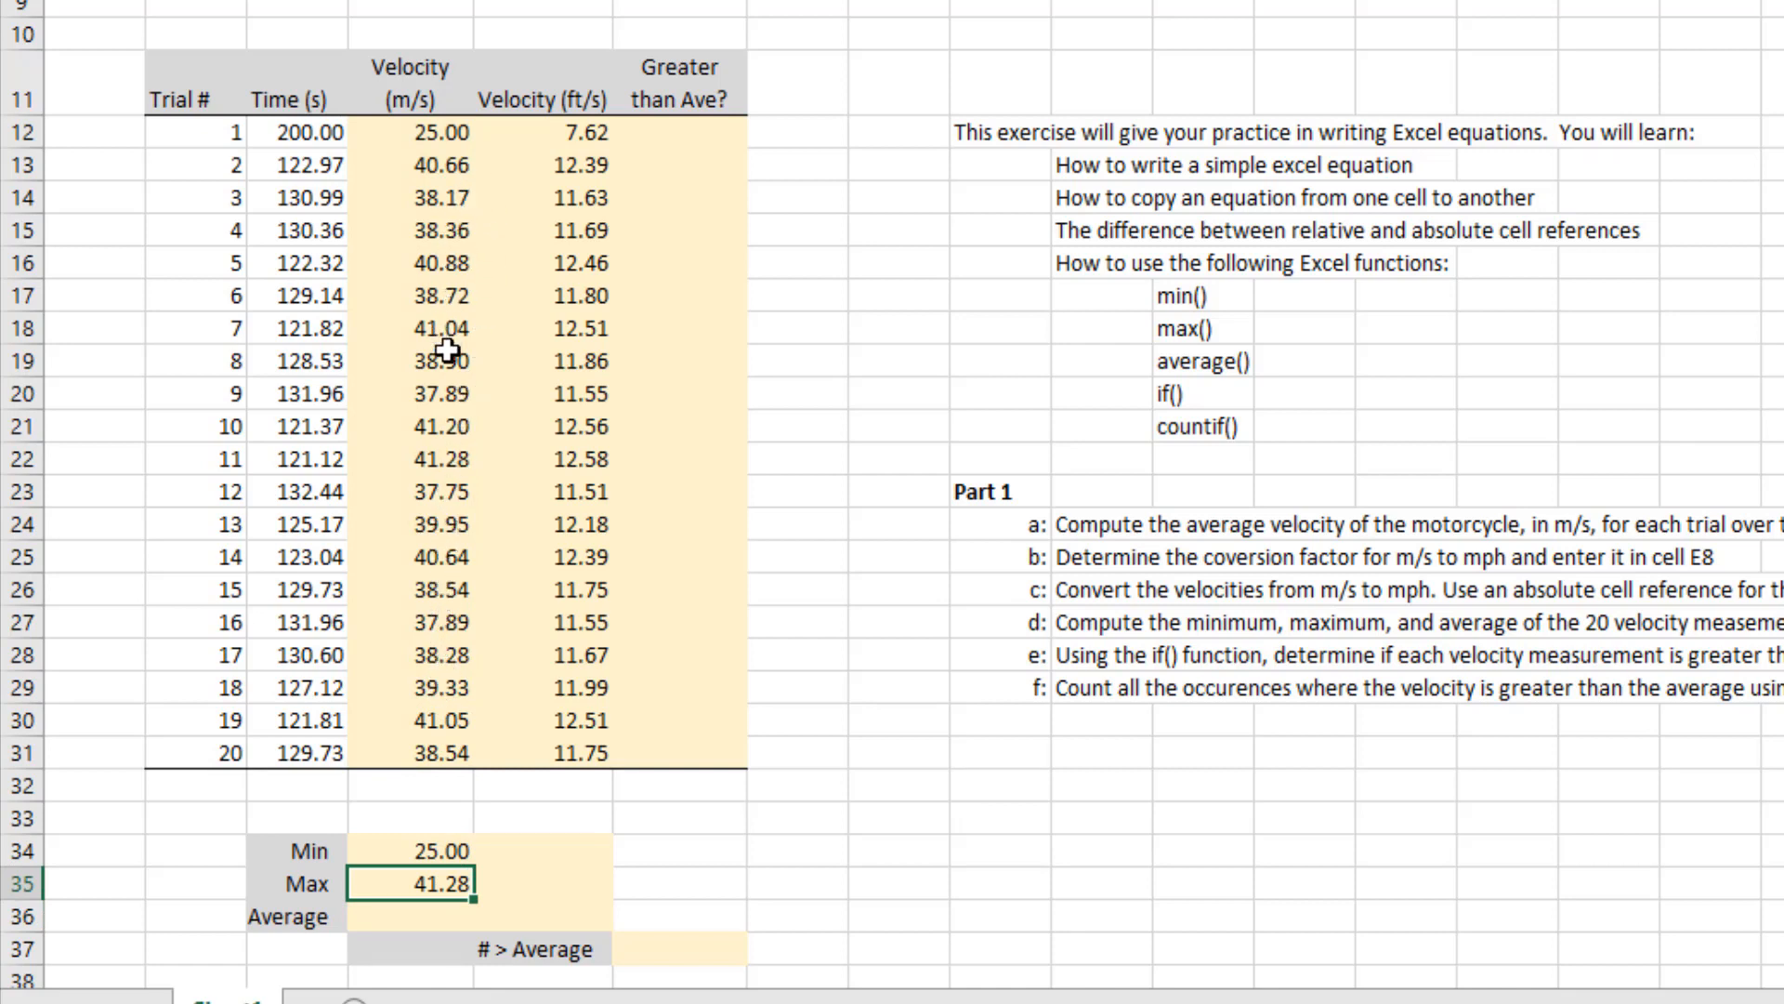
click(430, 465)
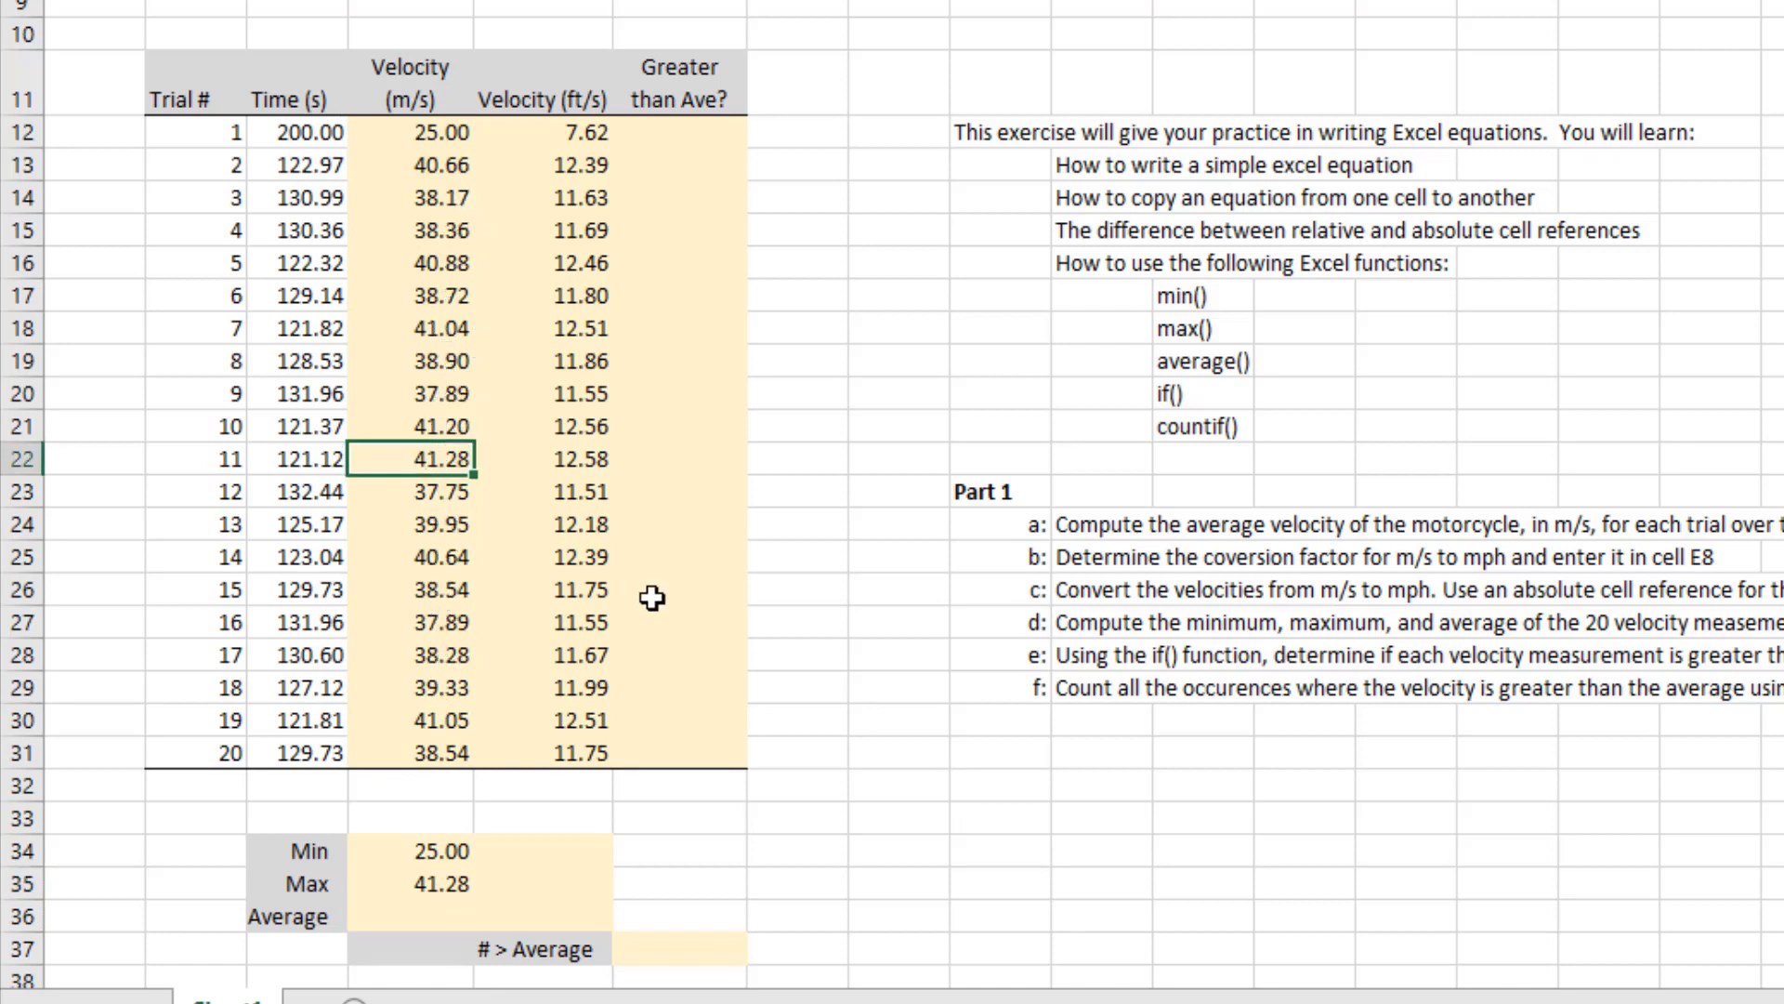
click(465, 883)
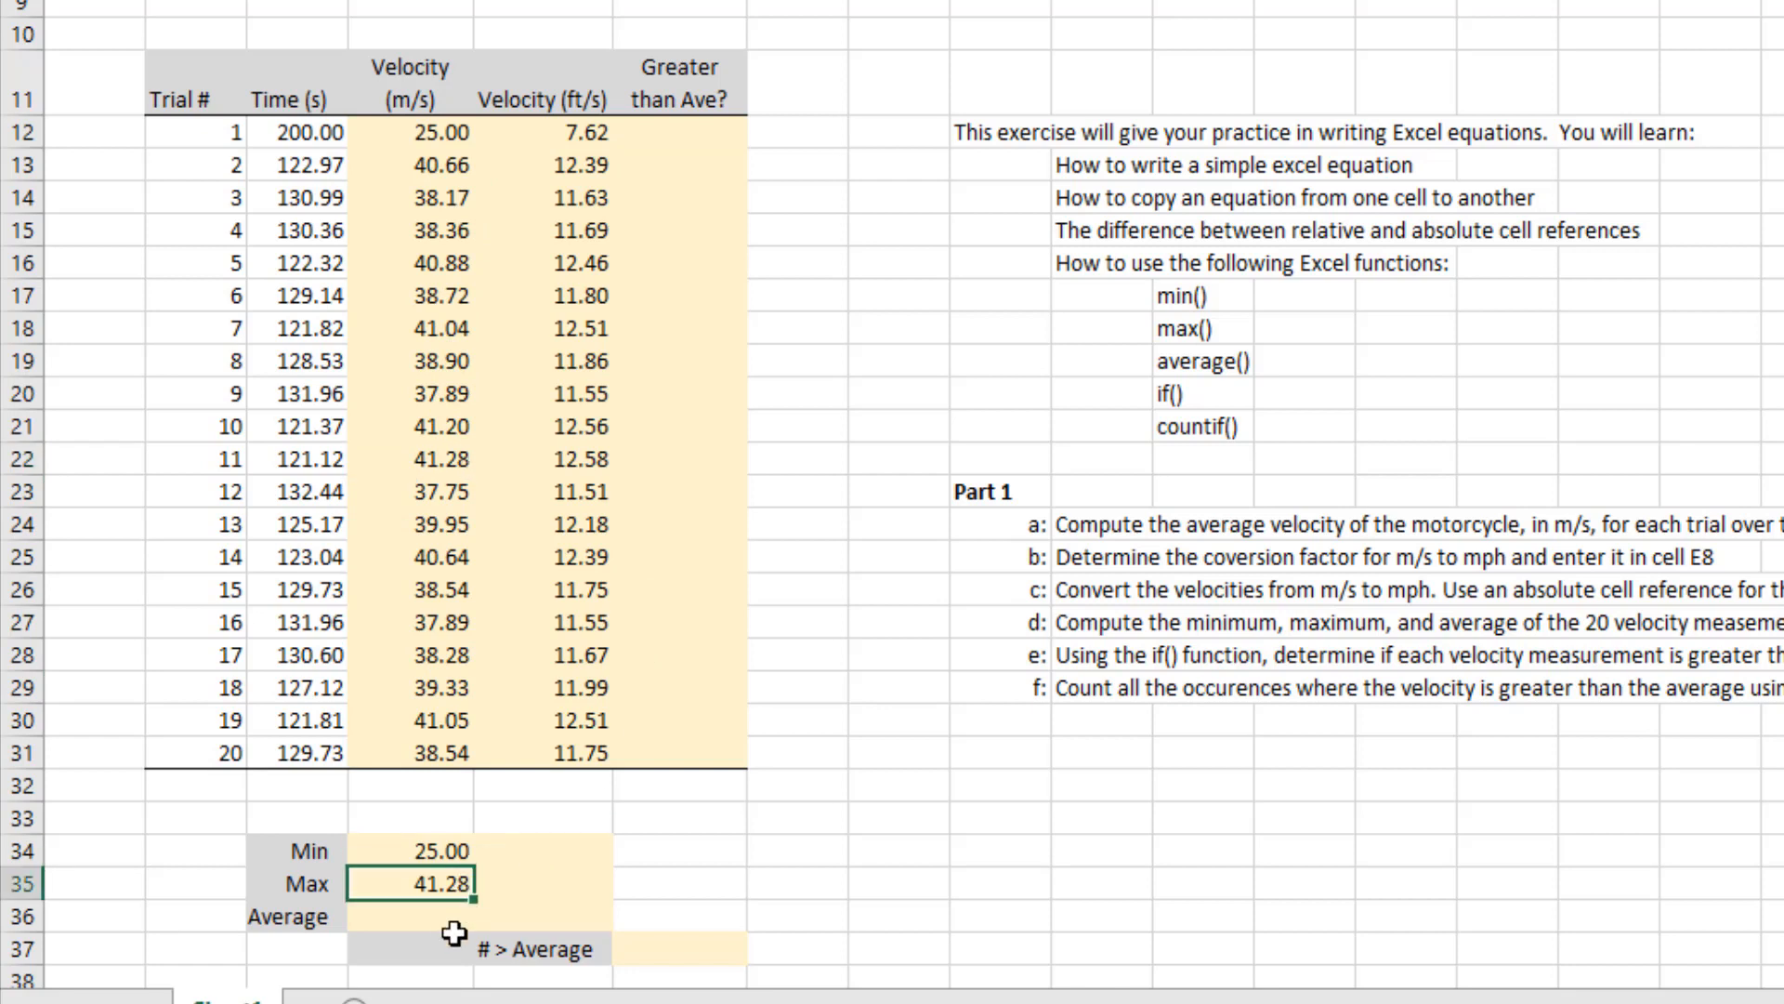
Calculate the average m/s velocity in cell D36 with =AVERAGE(D12:D31), choosing AVERAGE from the suggested functions
click(439, 926)
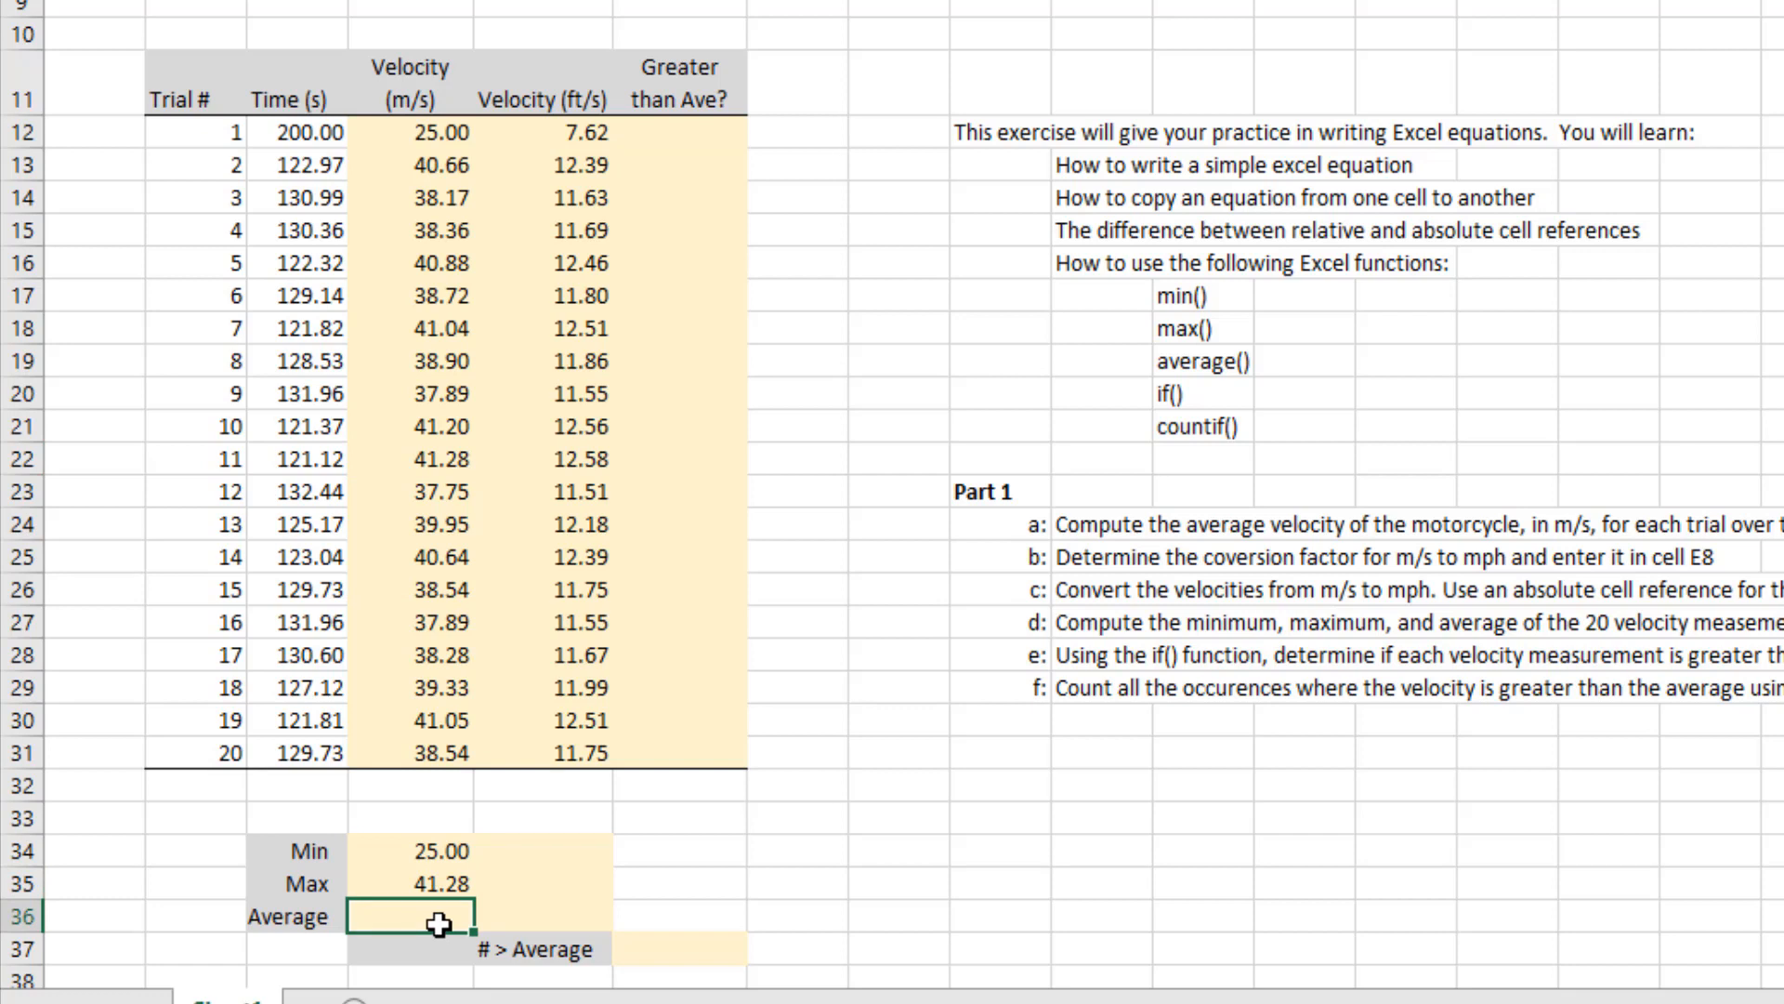
text(=ave)
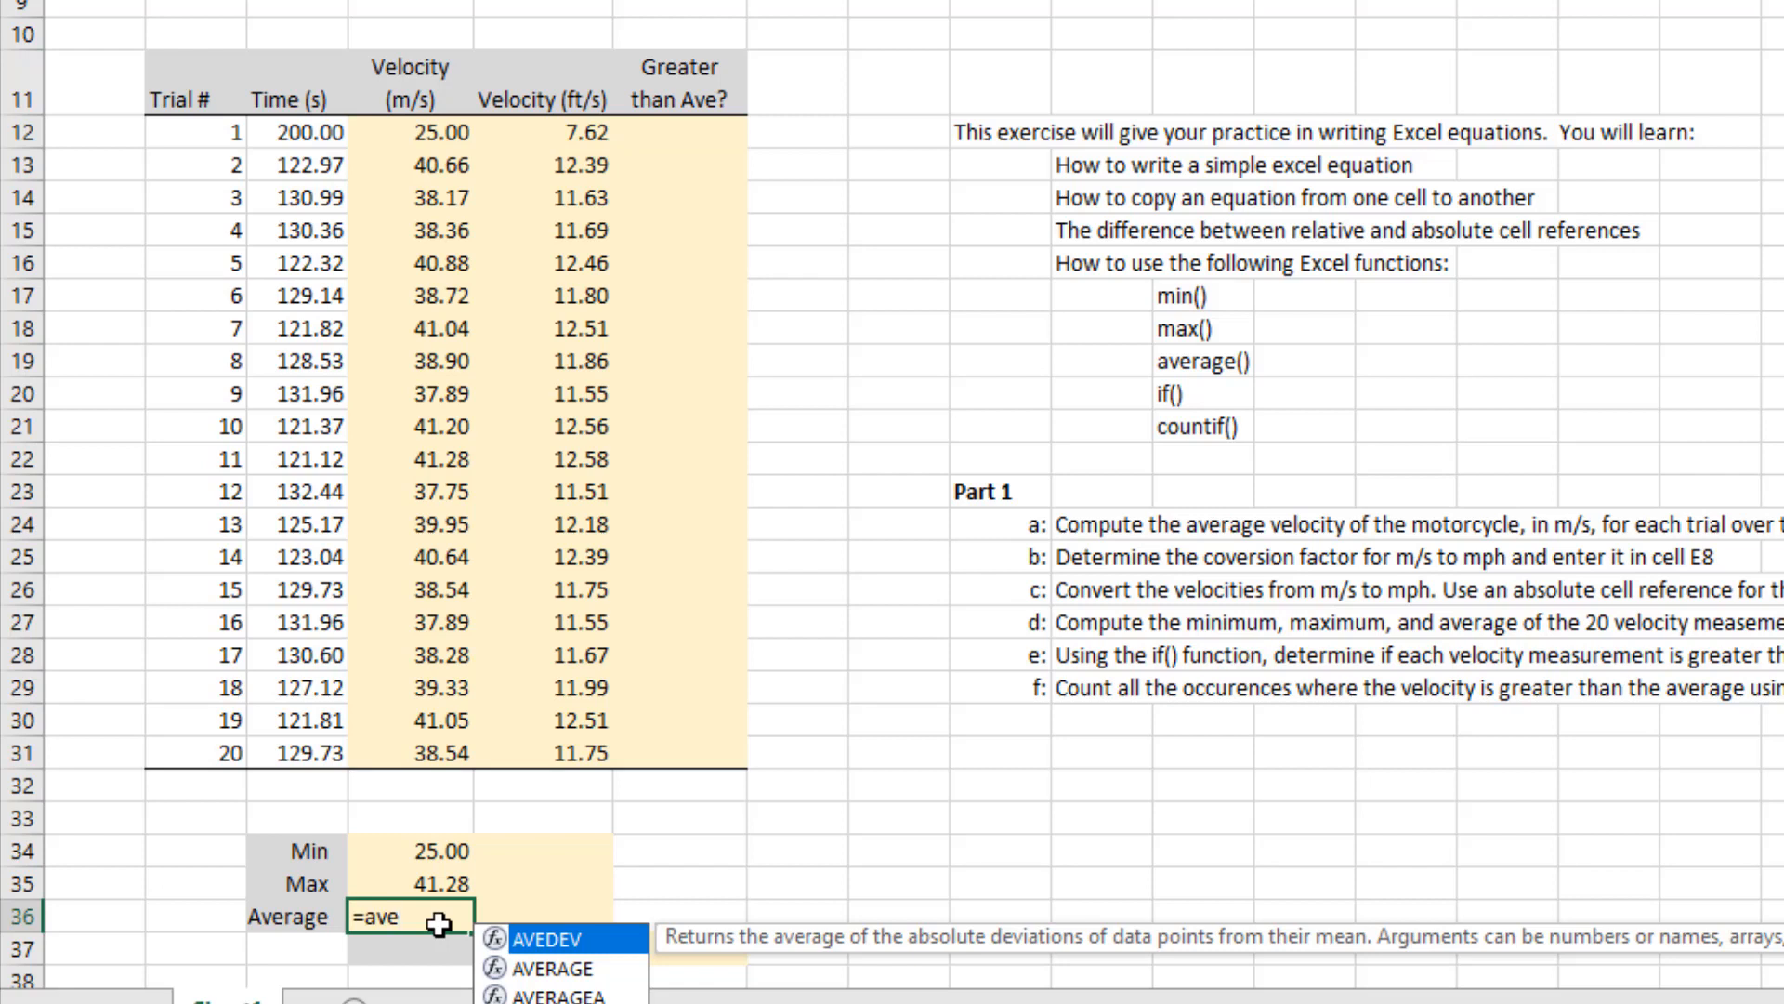
click(562, 976)
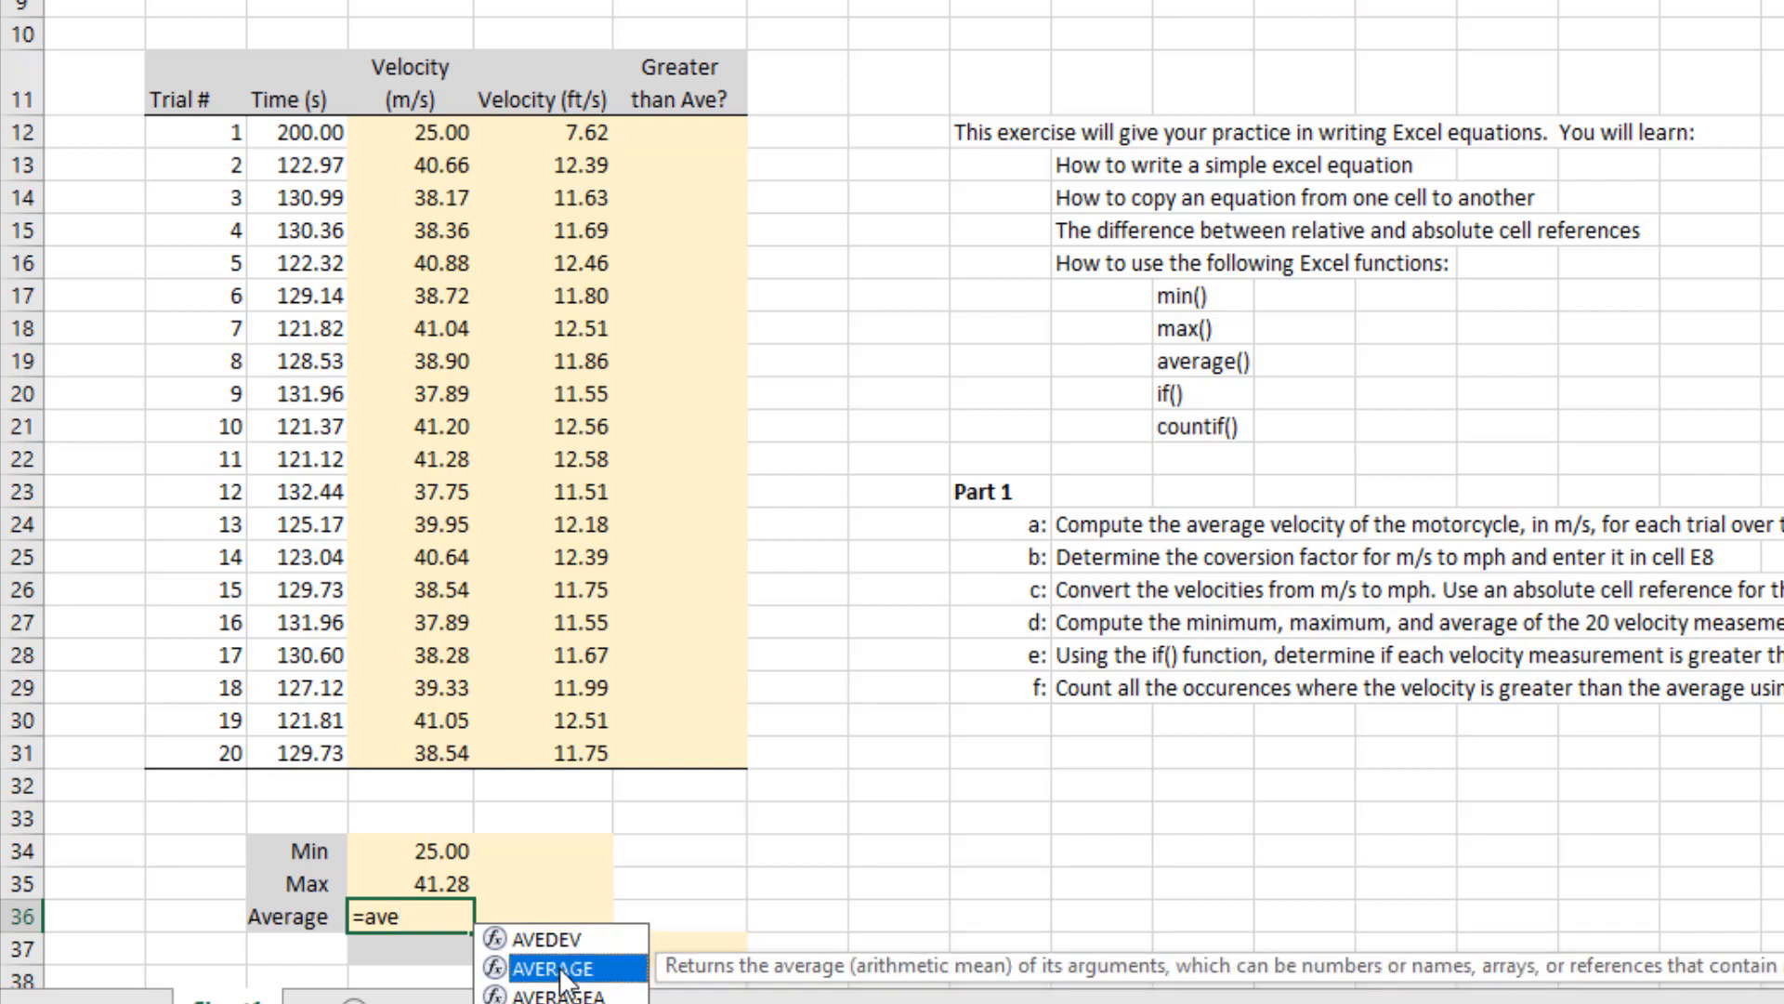
double_click(558, 969)
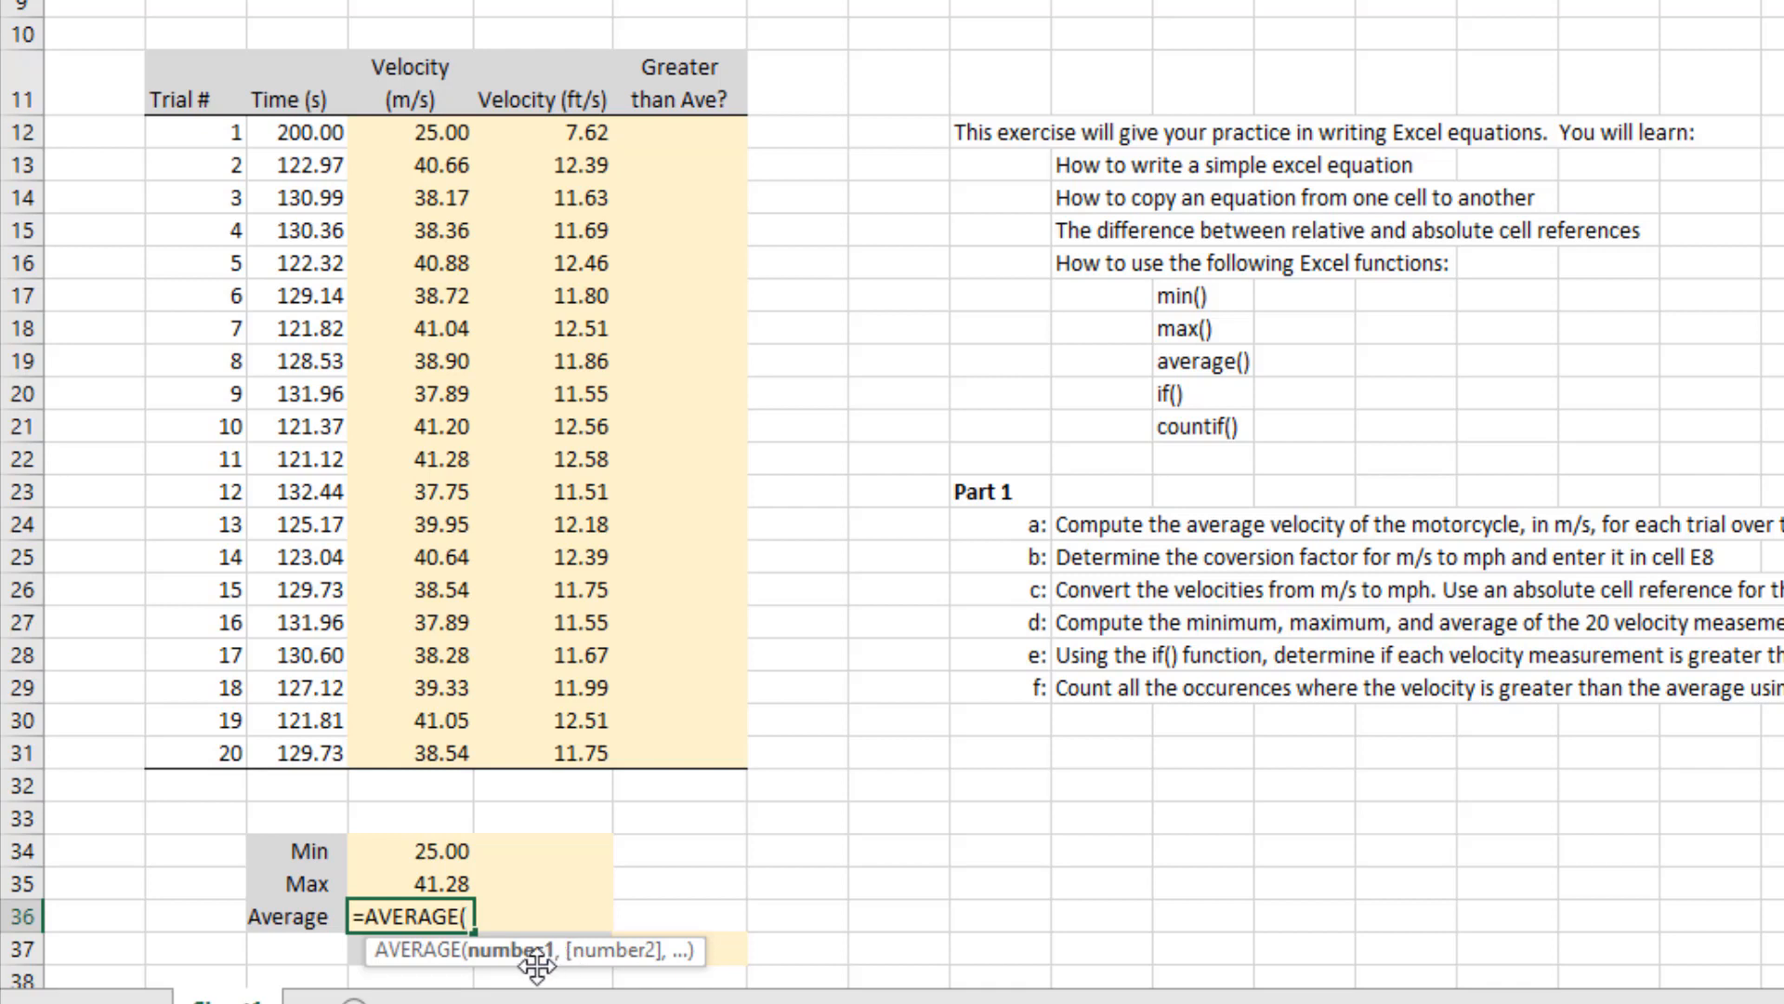
drag(439, 139, 418, 743)
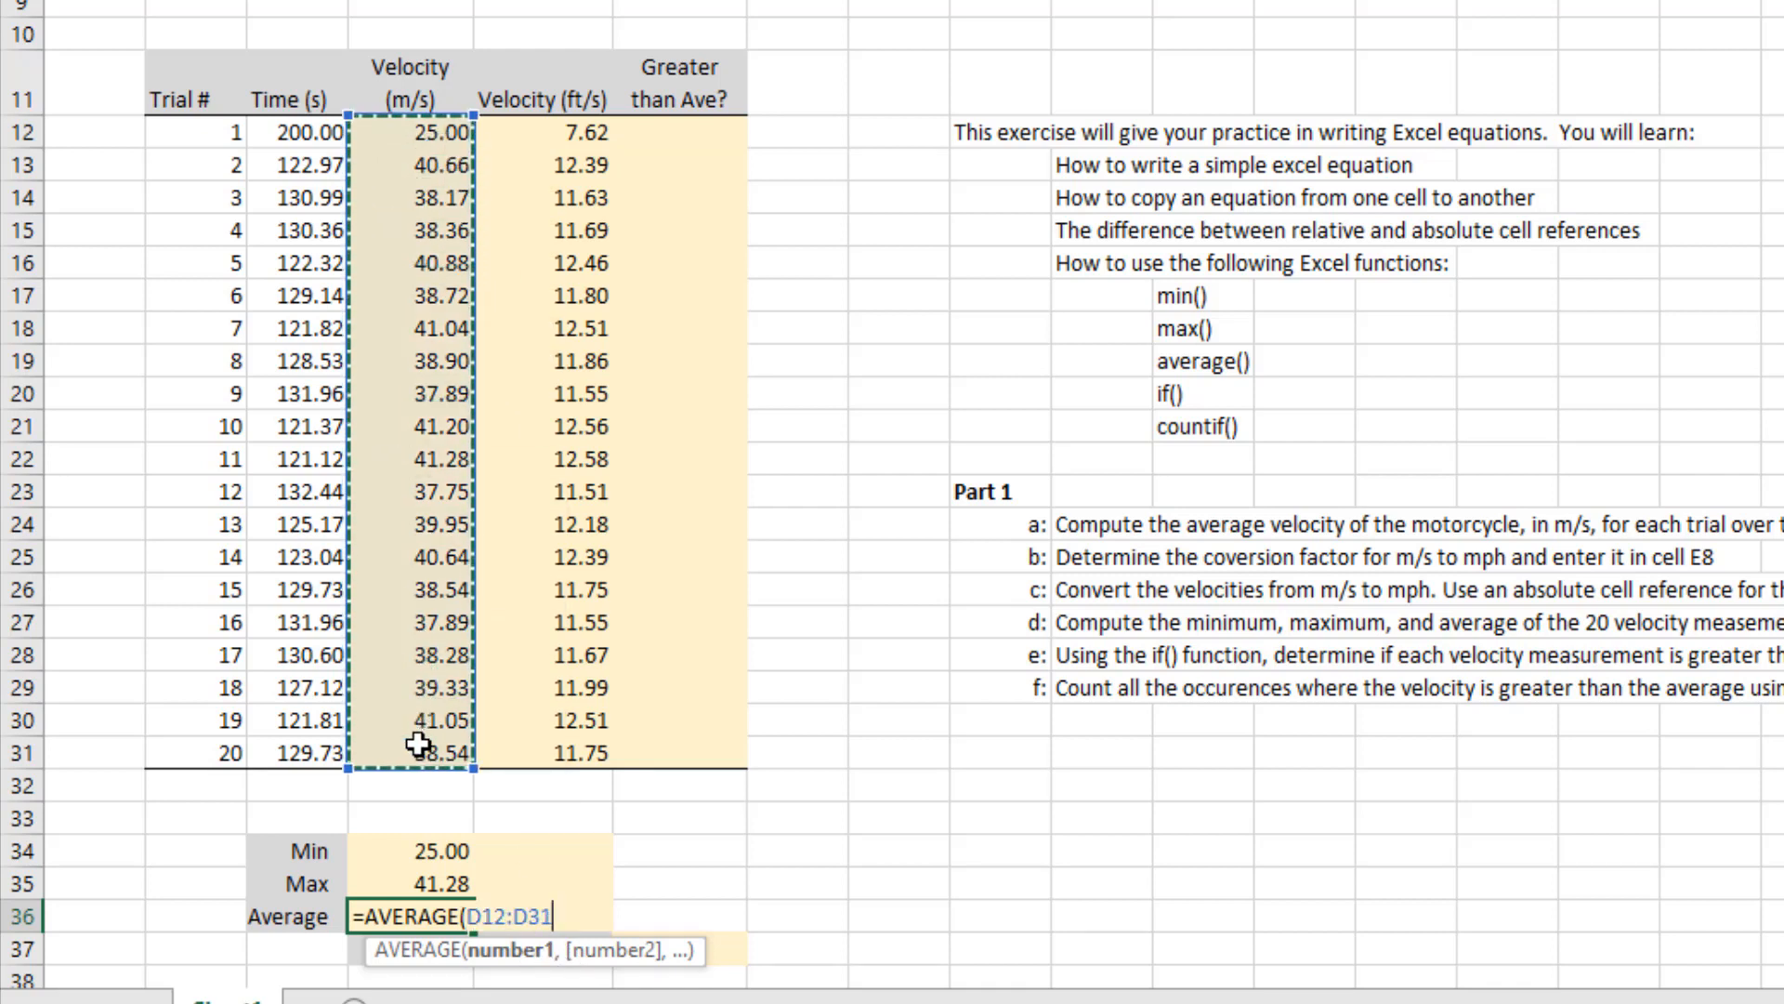
text())
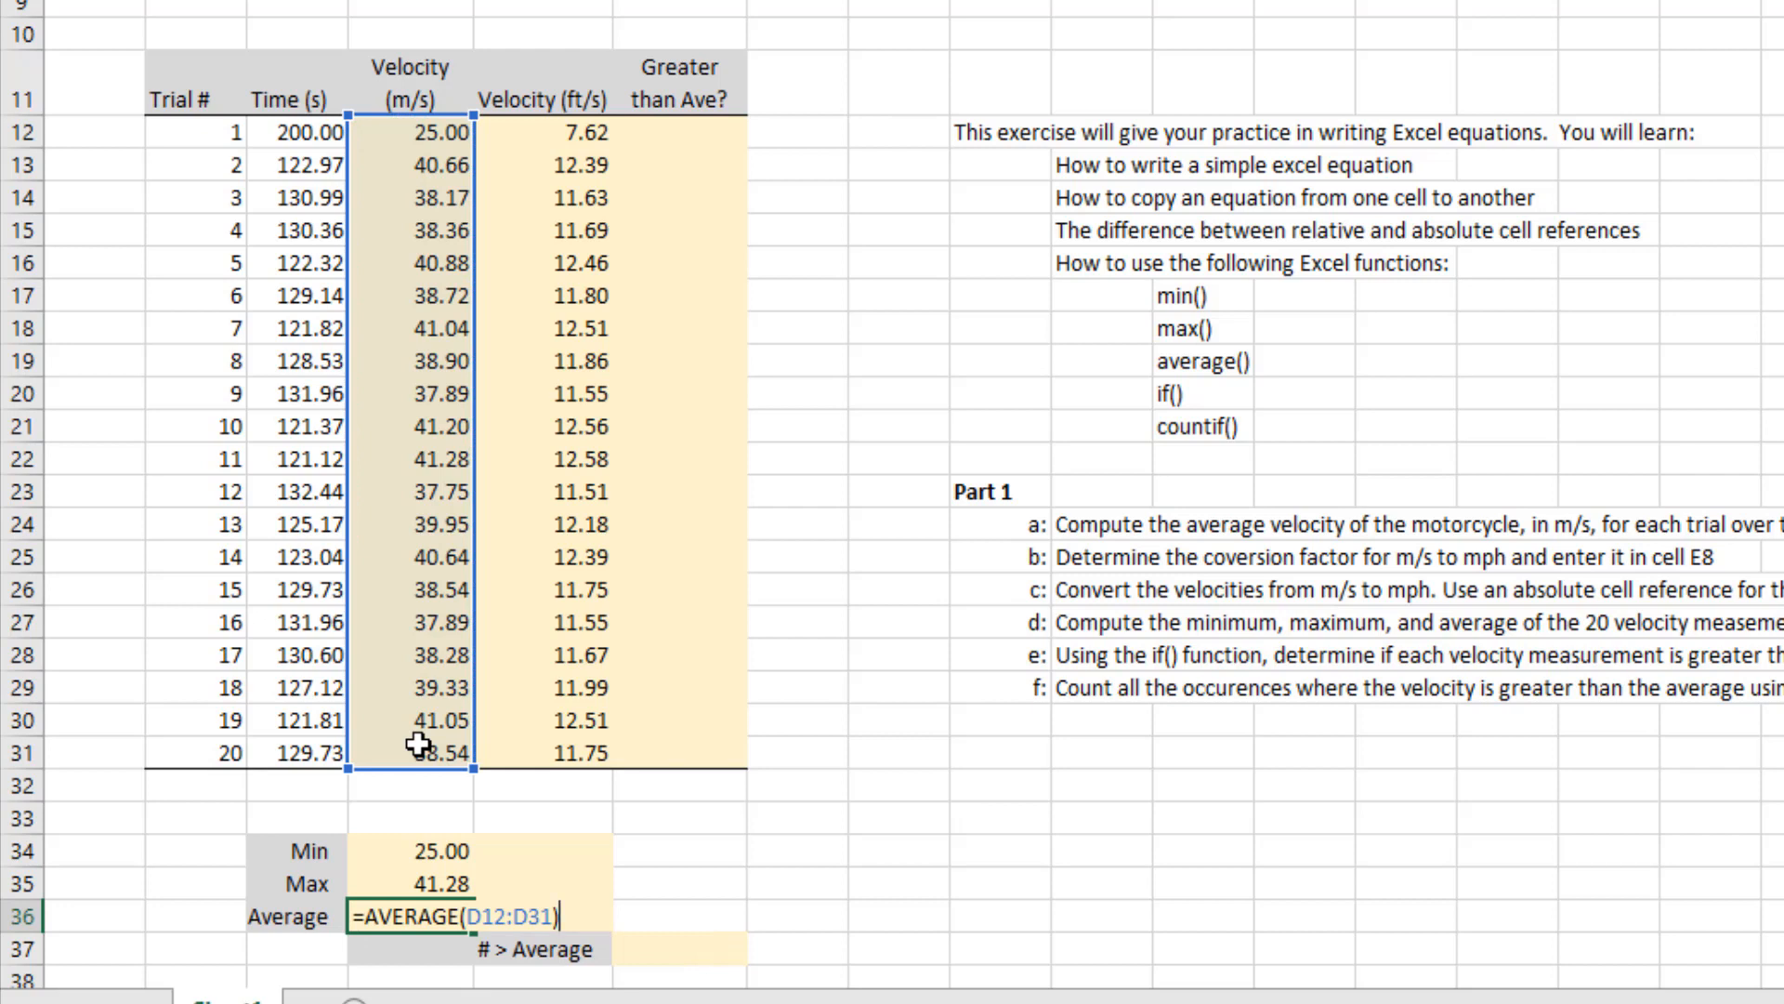
key(Return)
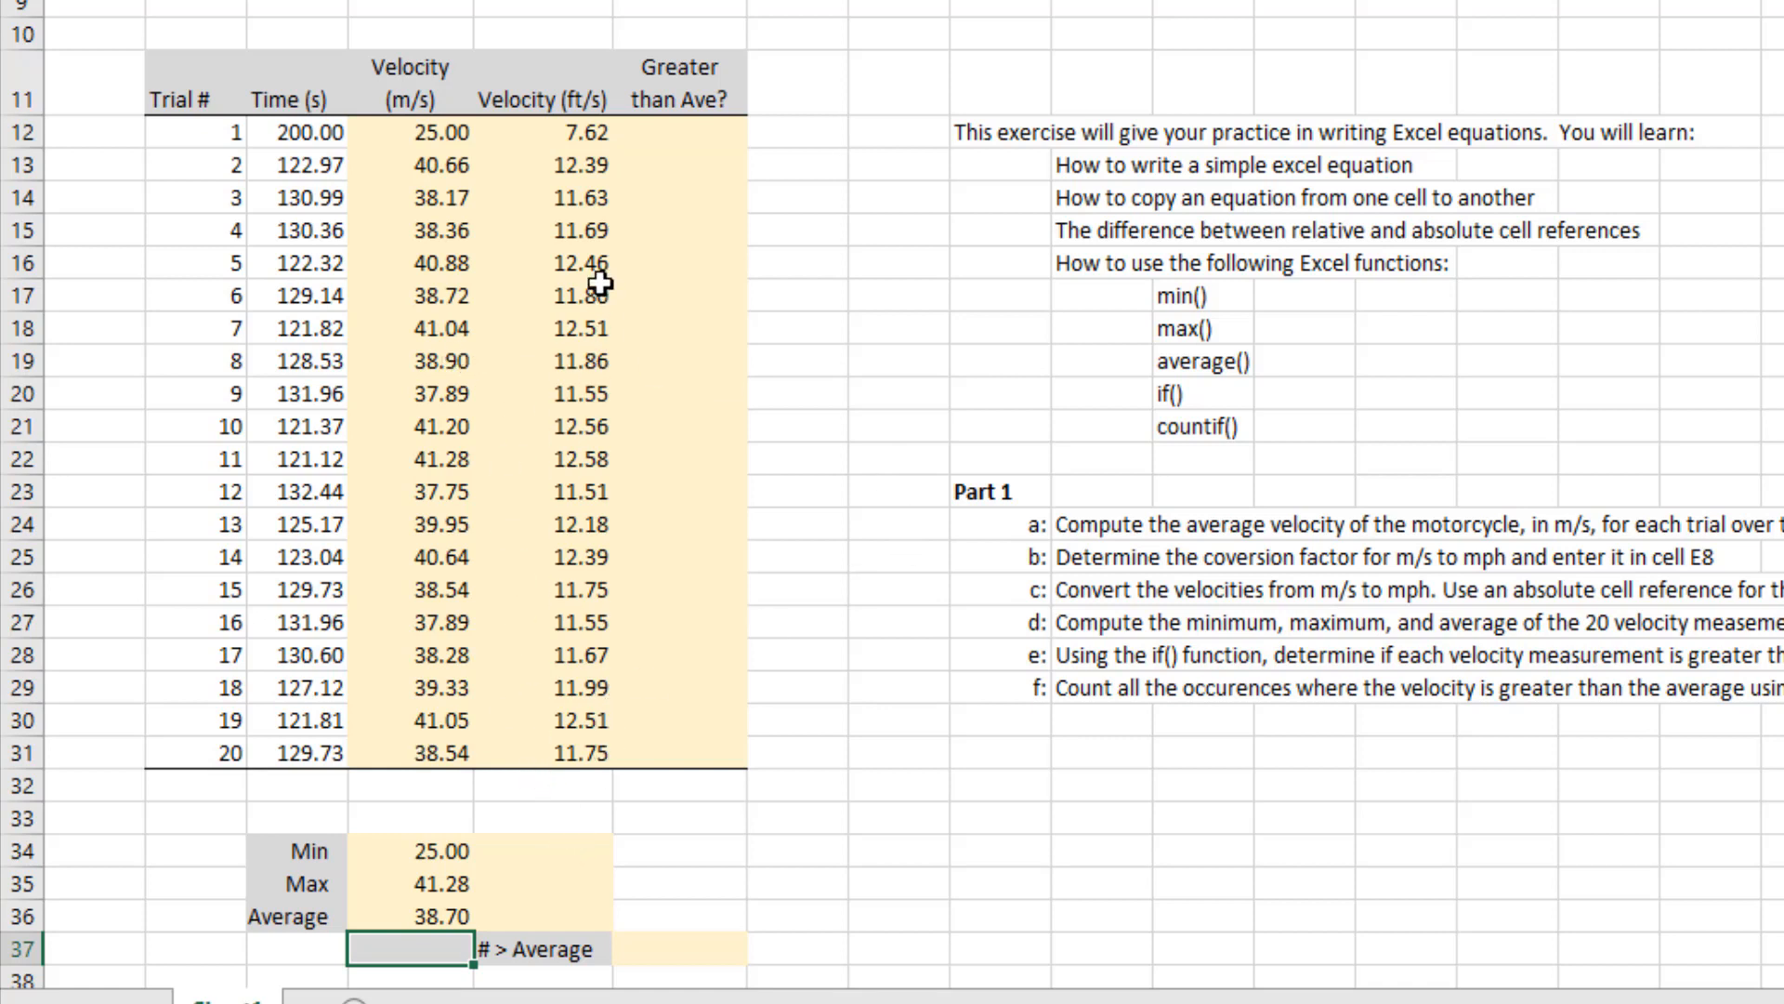
Fill the Min, Max and Average formulas from D34:D36 across to E34:E36 for the ft/s velocity column
drag(546, 93, 590, 740)
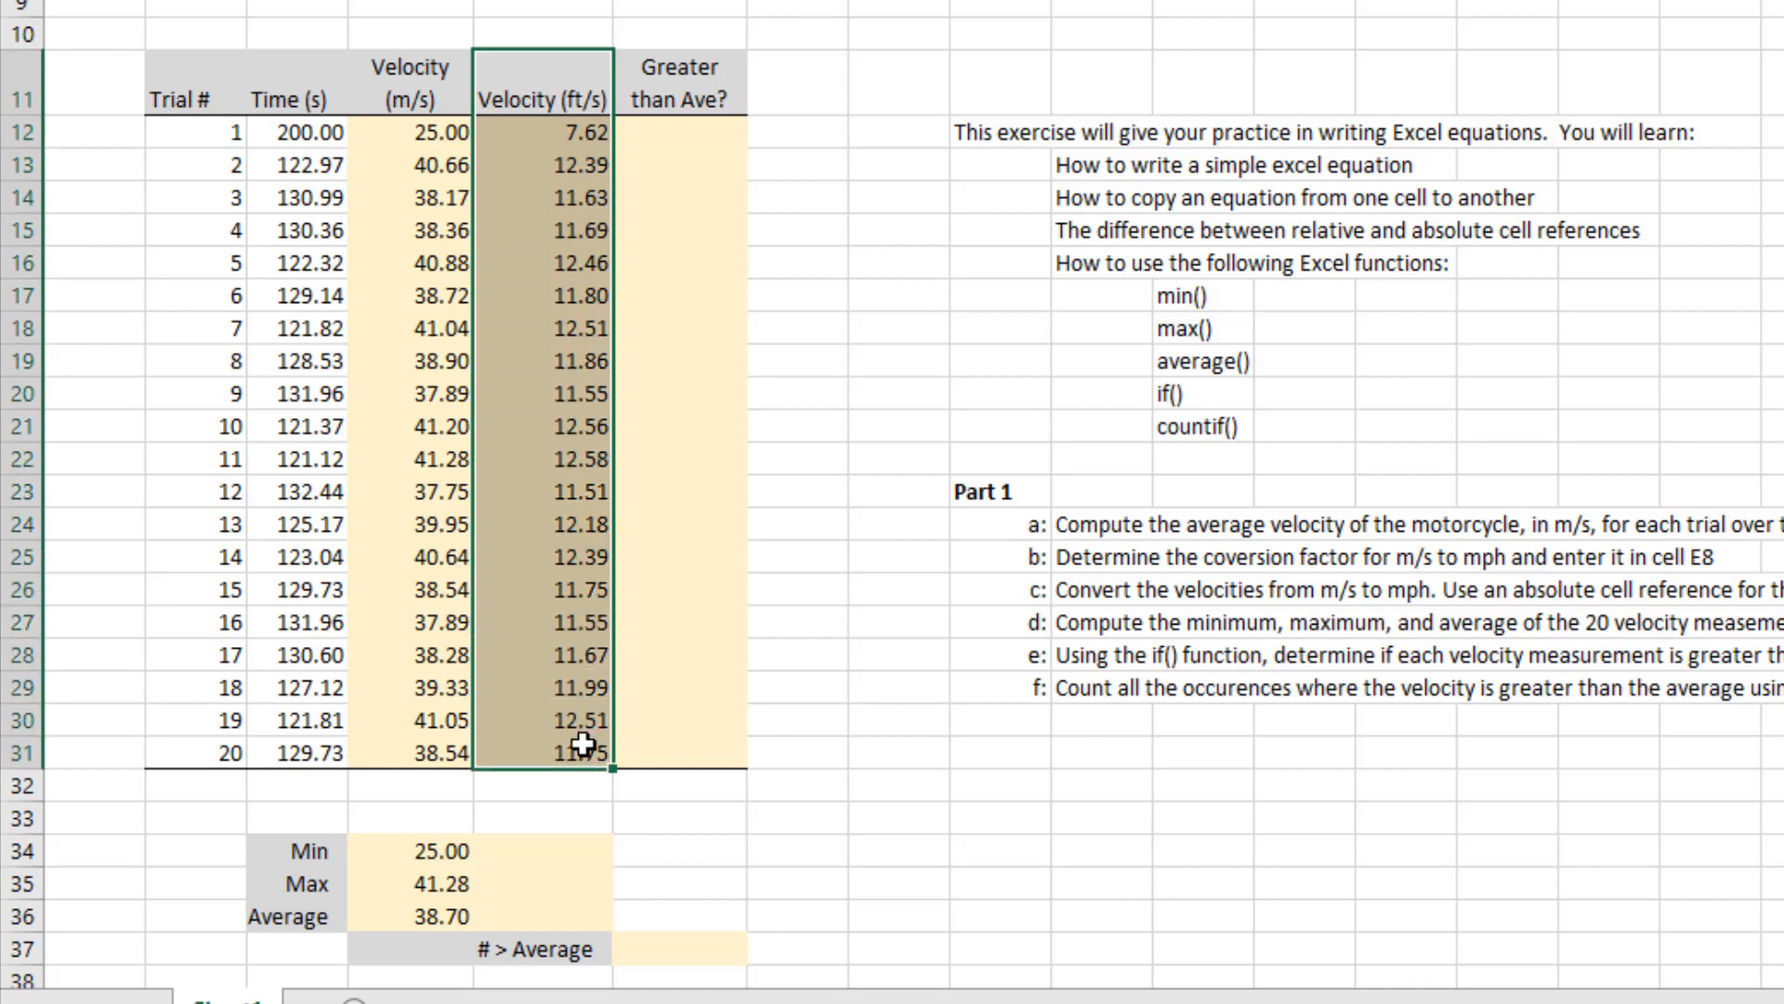
click(443, 849)
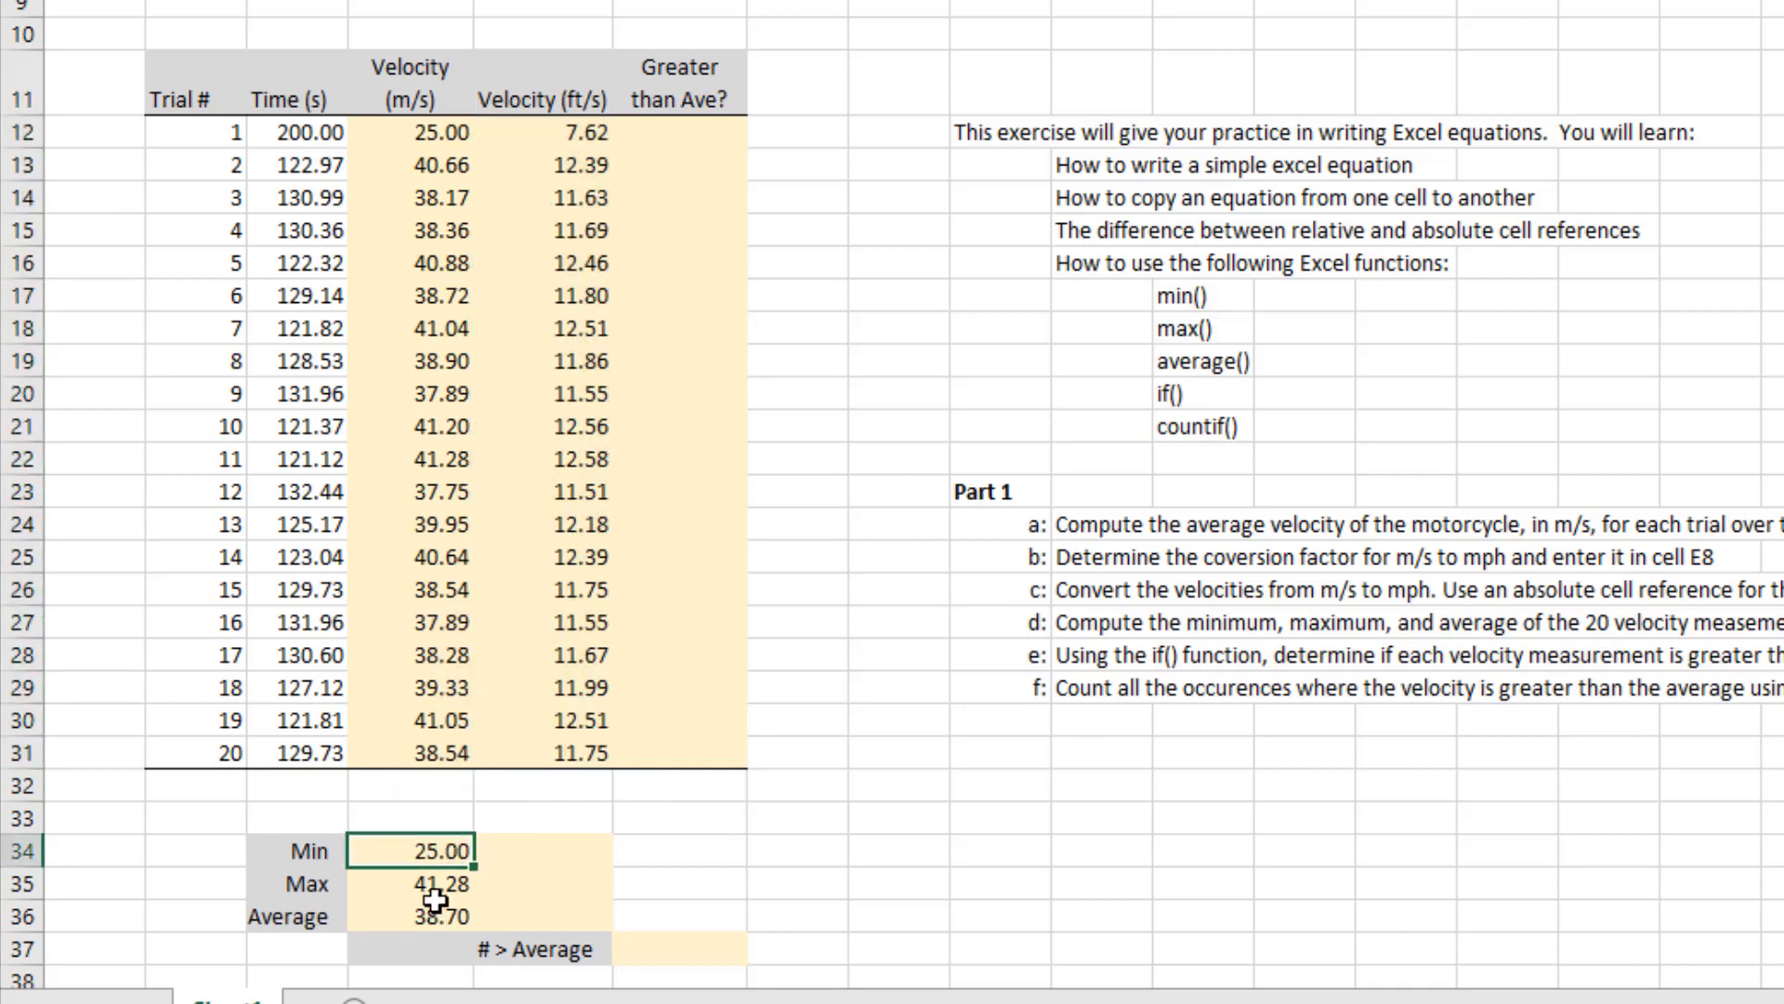
drag(429, 848, 471, 920)
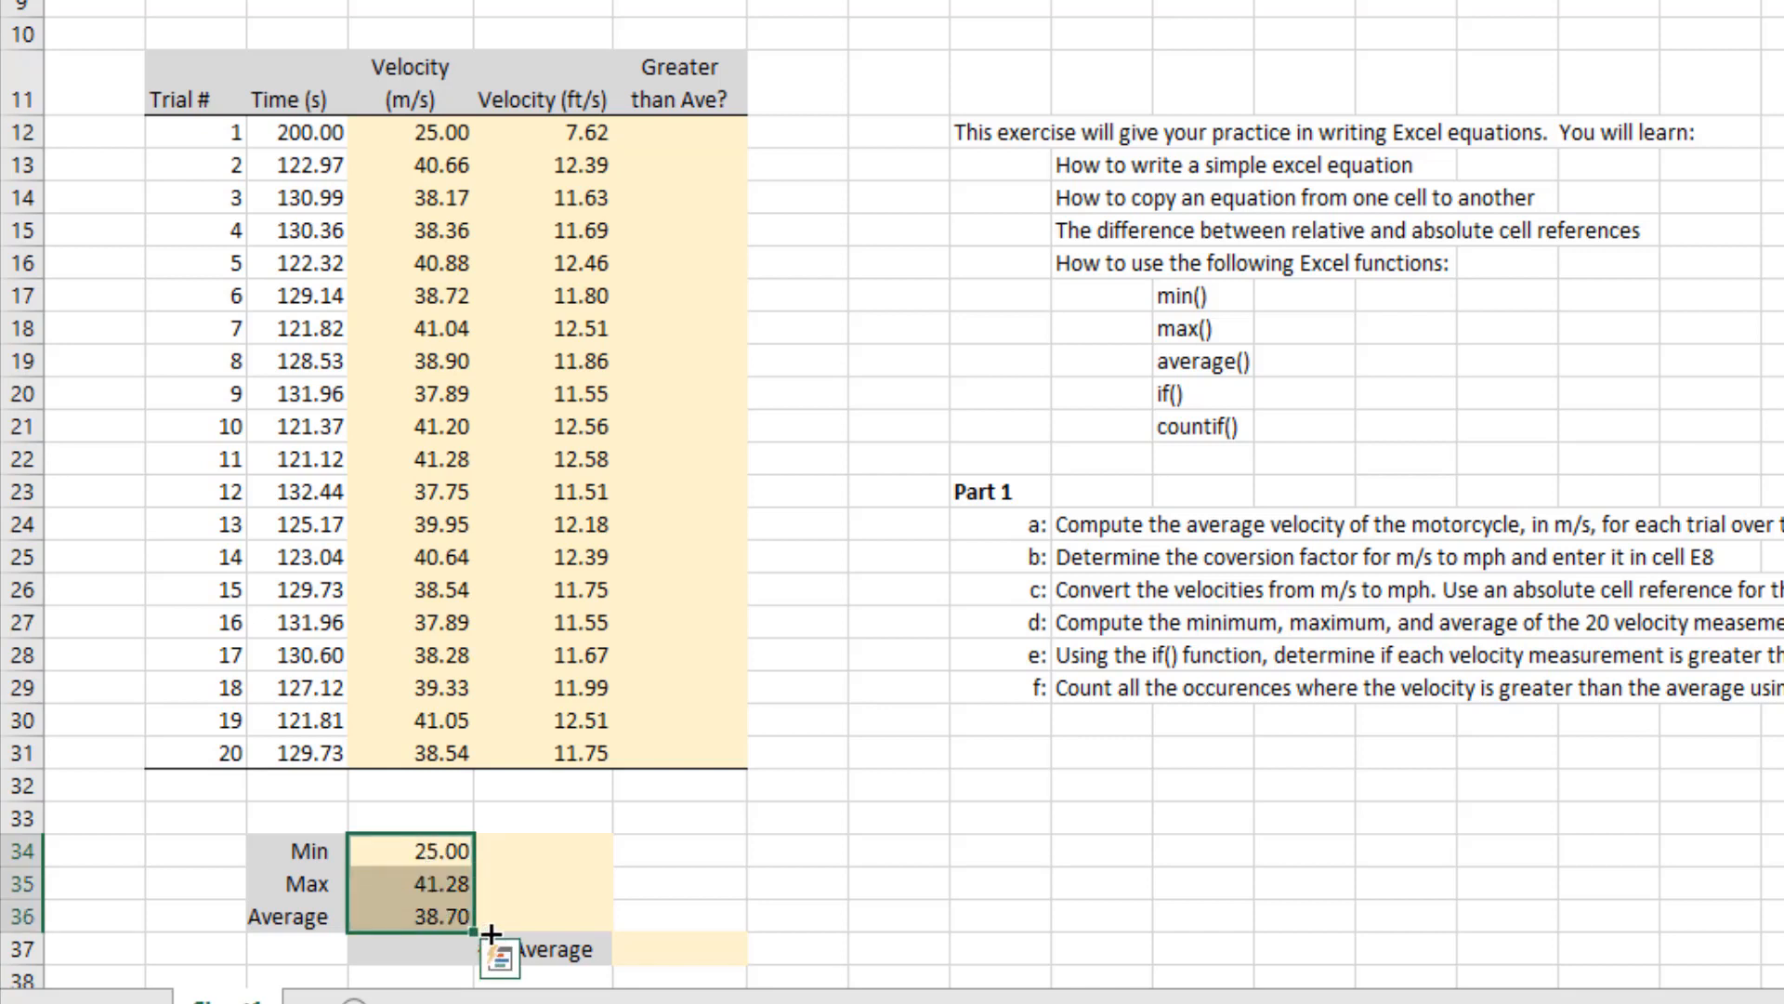
drag(502, 933, 576, 930)
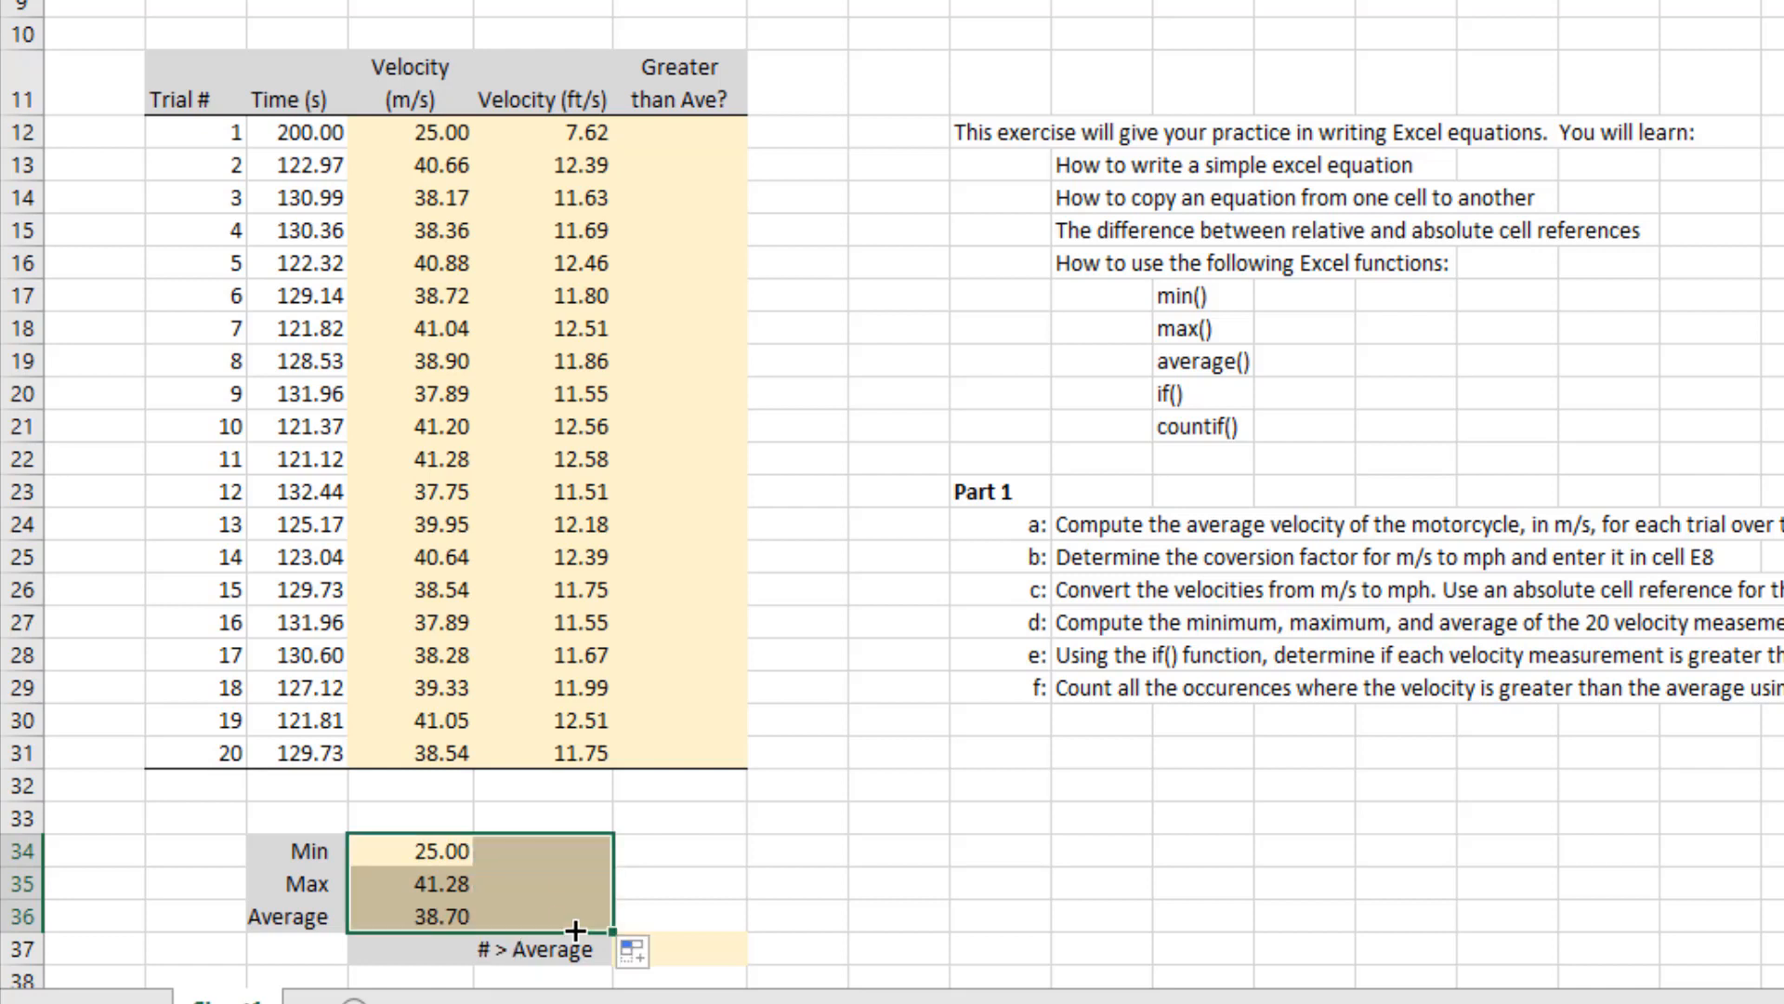
Examine which cells the copied MIN, MAX and AVERAGE formulas in E34:E36 reference, without changing them
click(580, 853)
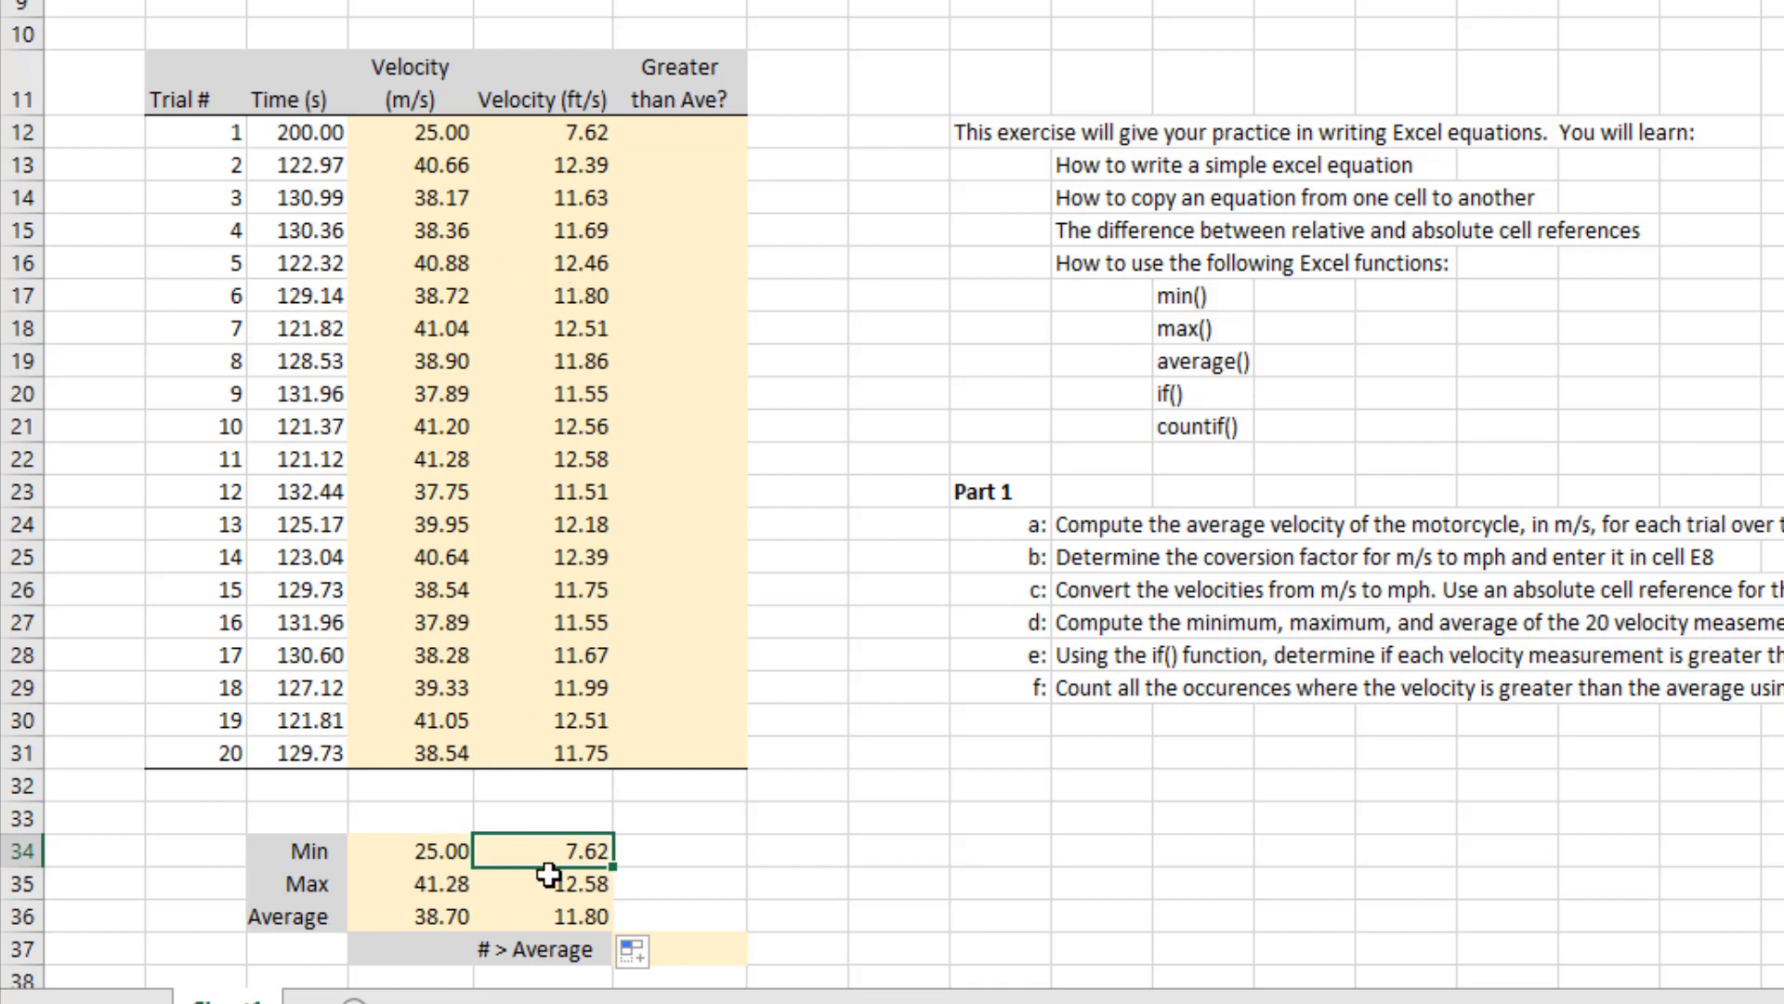
click(552, 912)
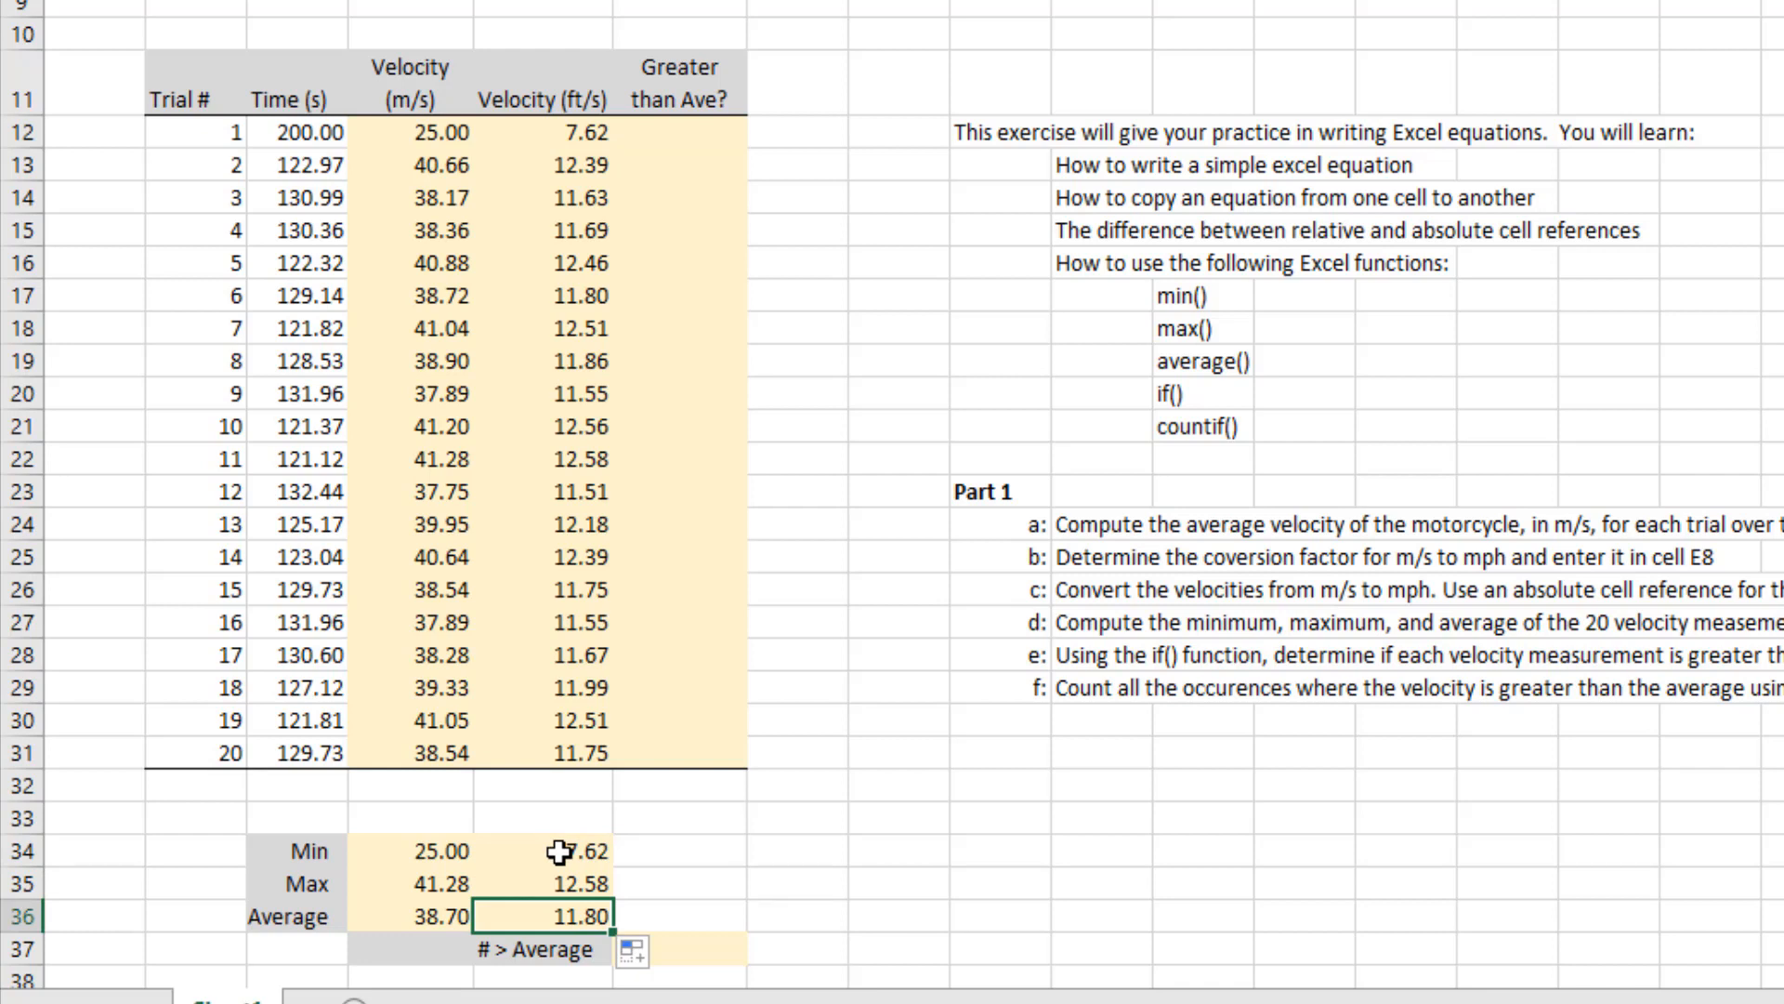
click(559, 852)
double_click(558, 852)
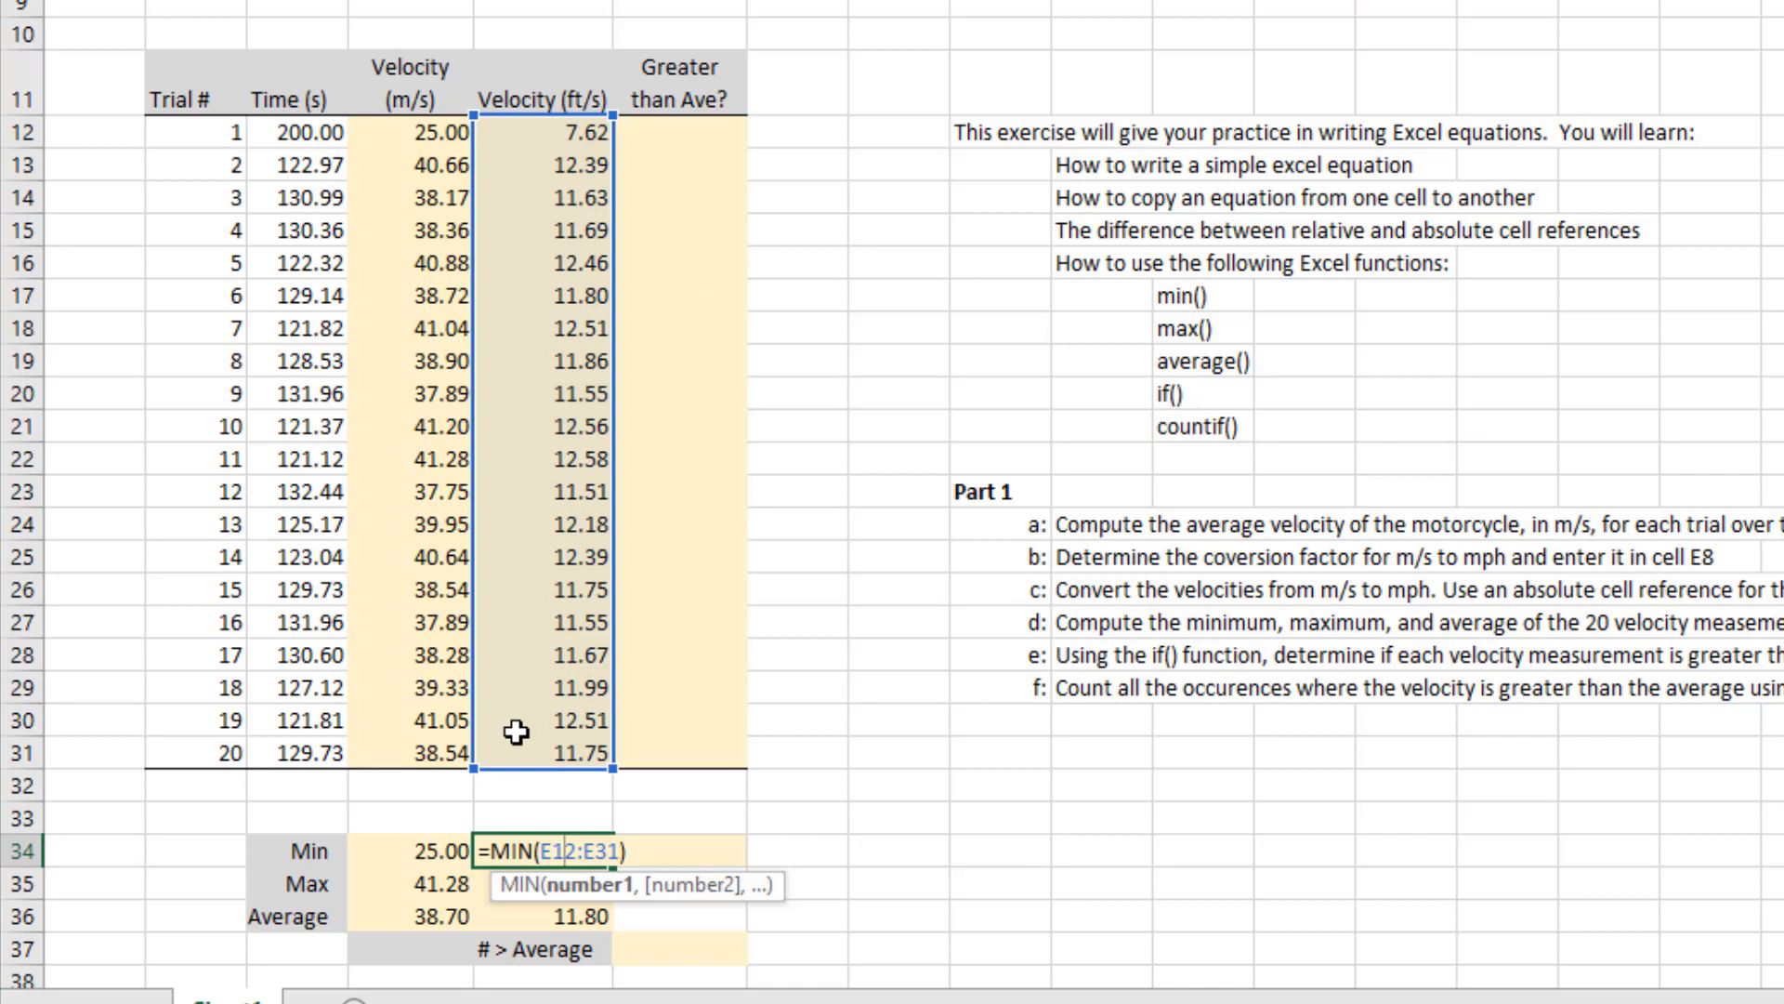
key(Return)
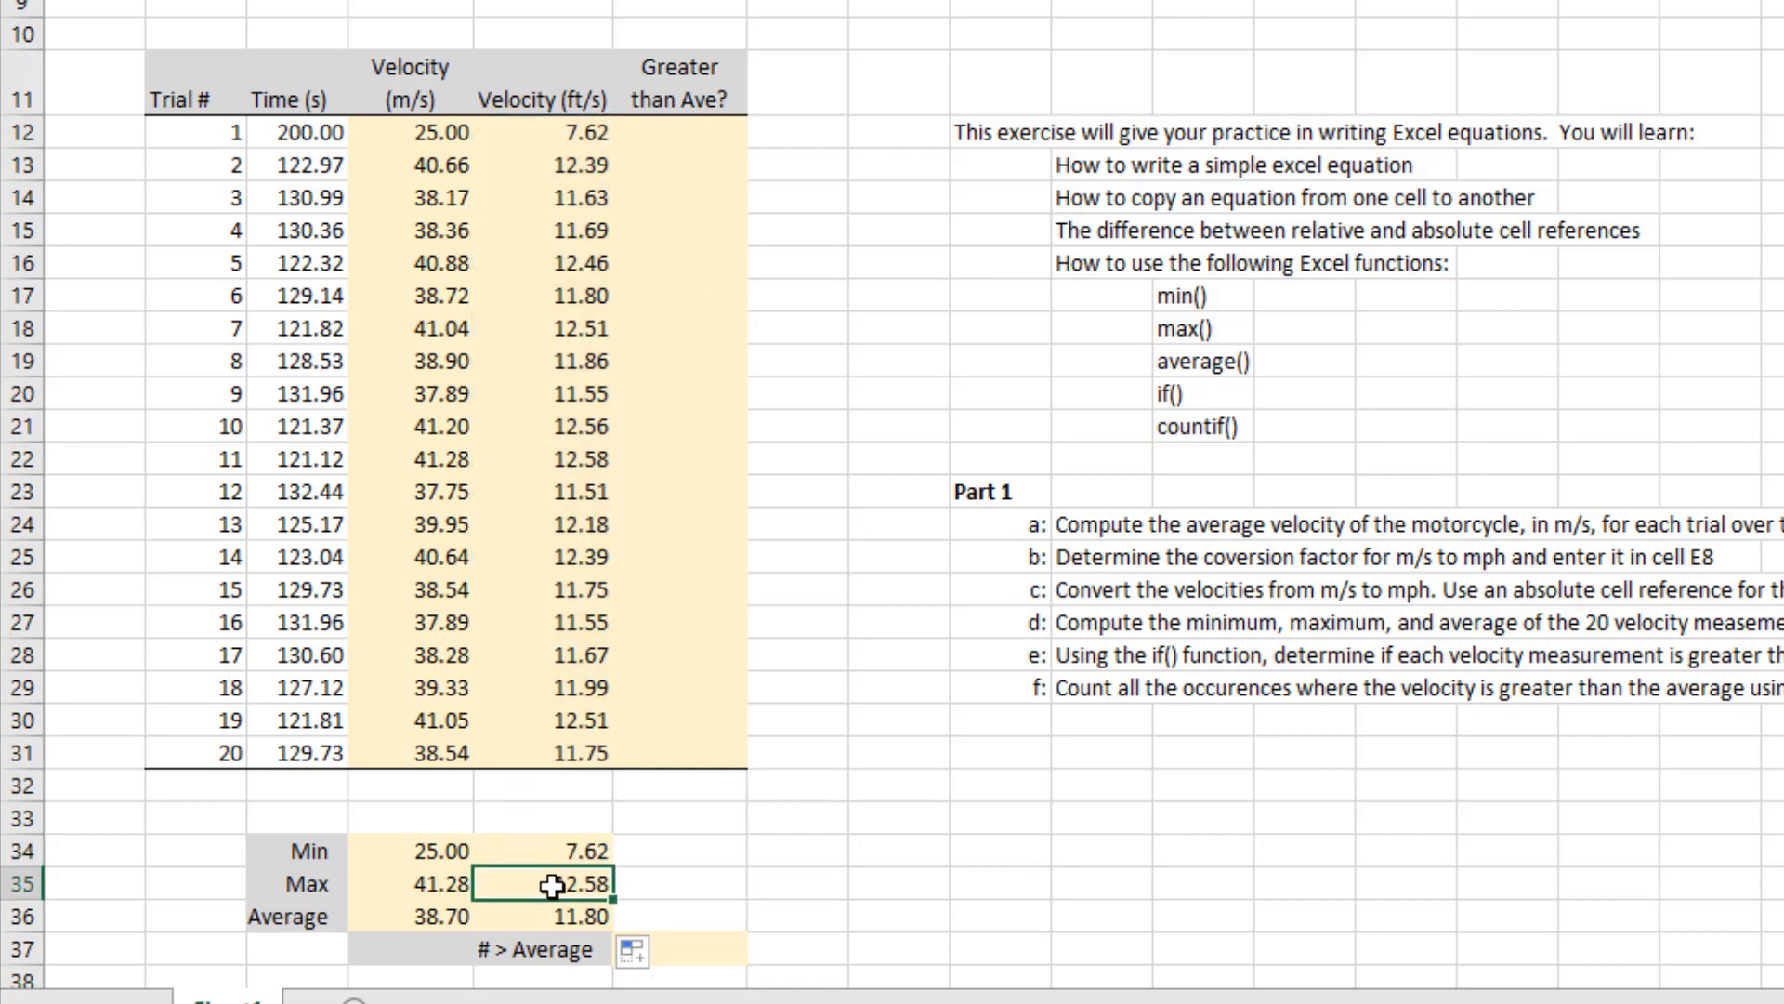
double_click(552, 885)
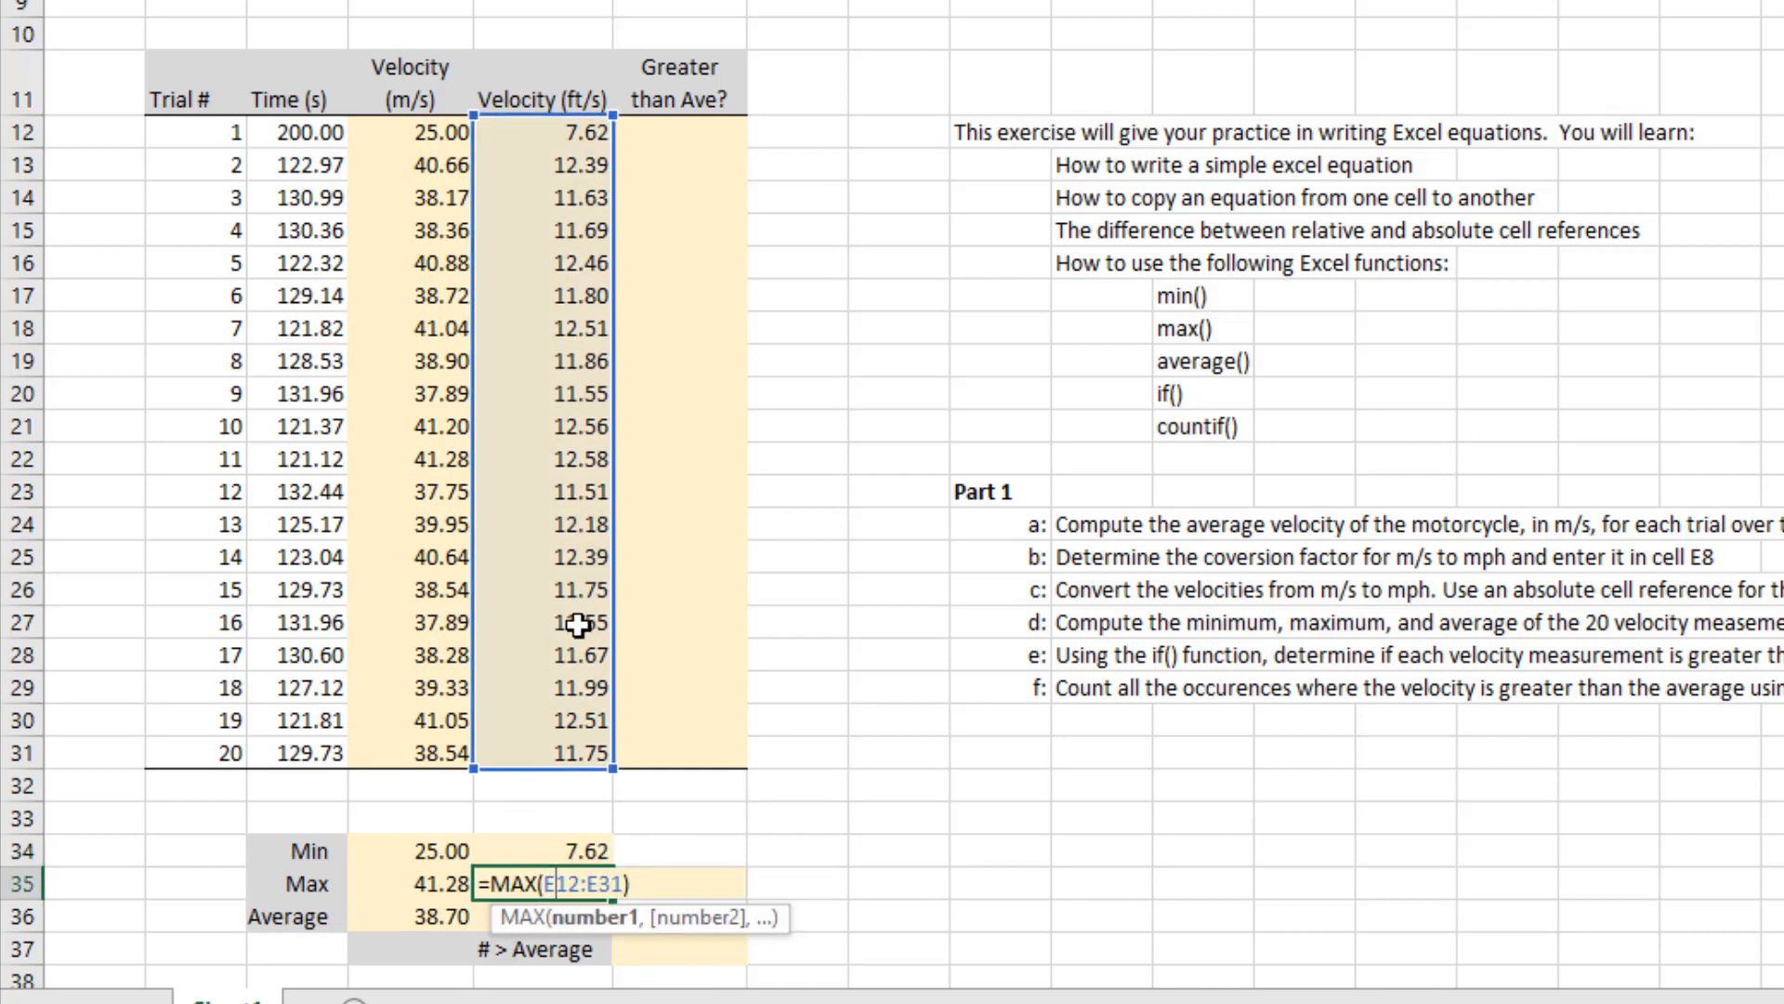
key(Escape)
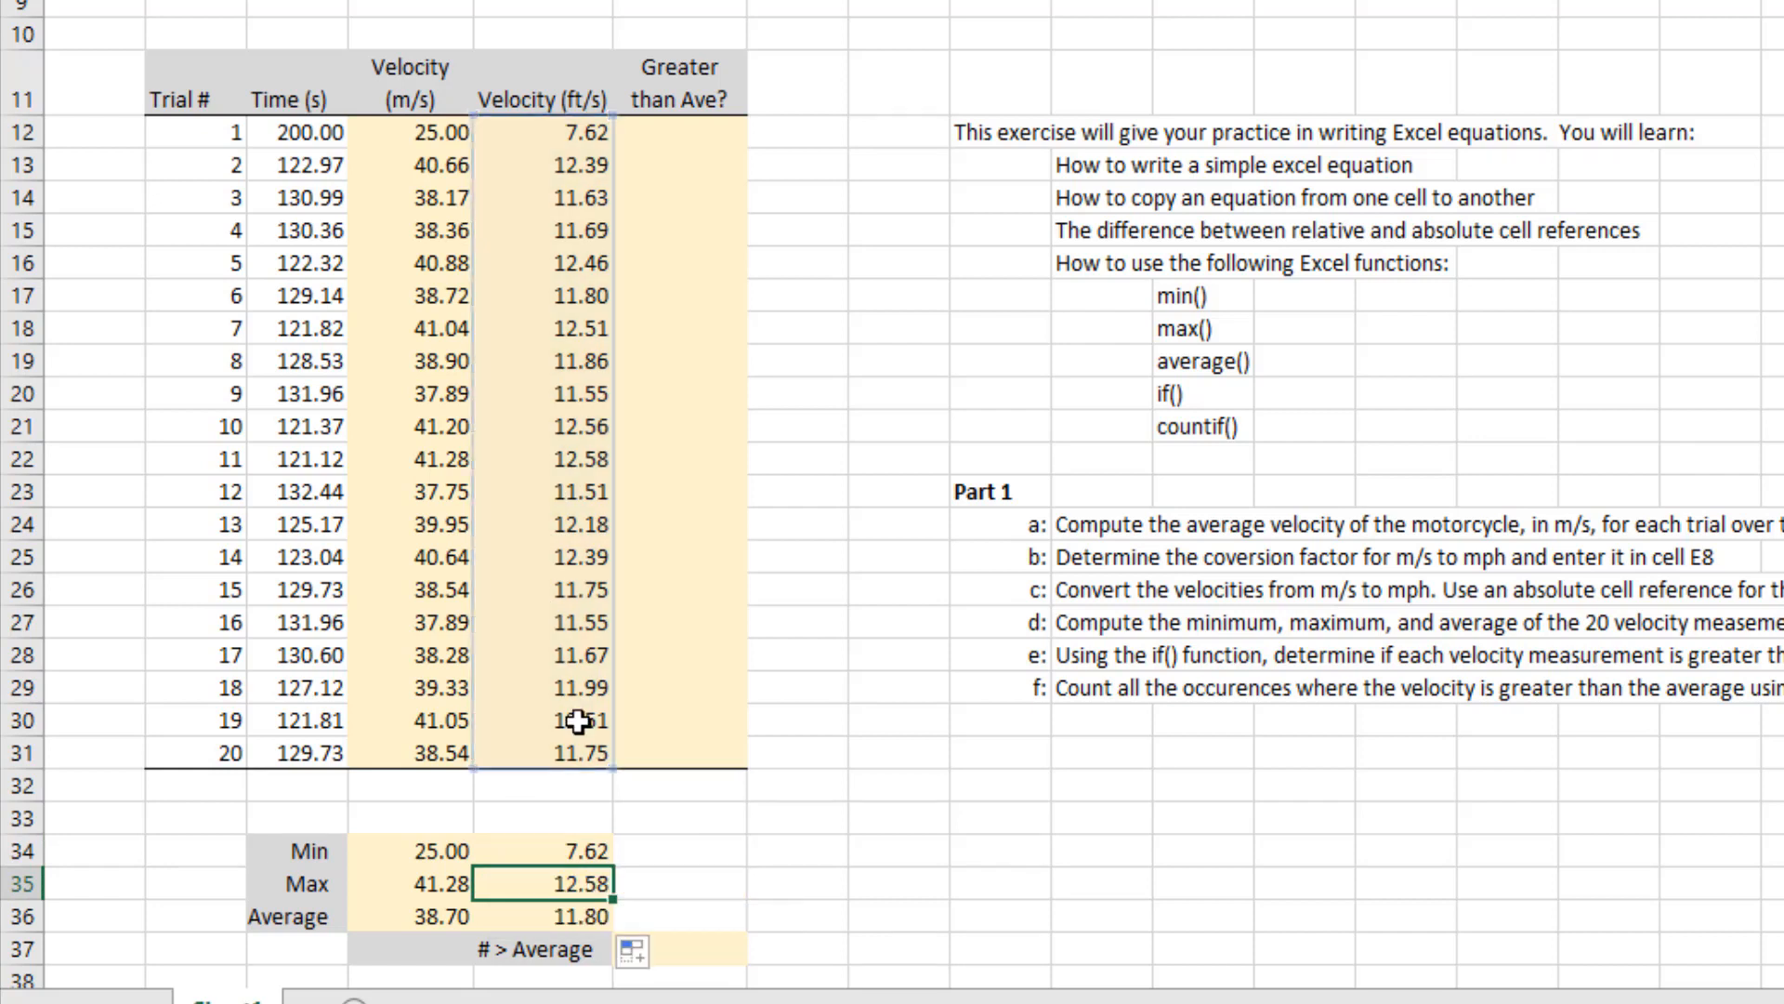
double_click(547, 918)
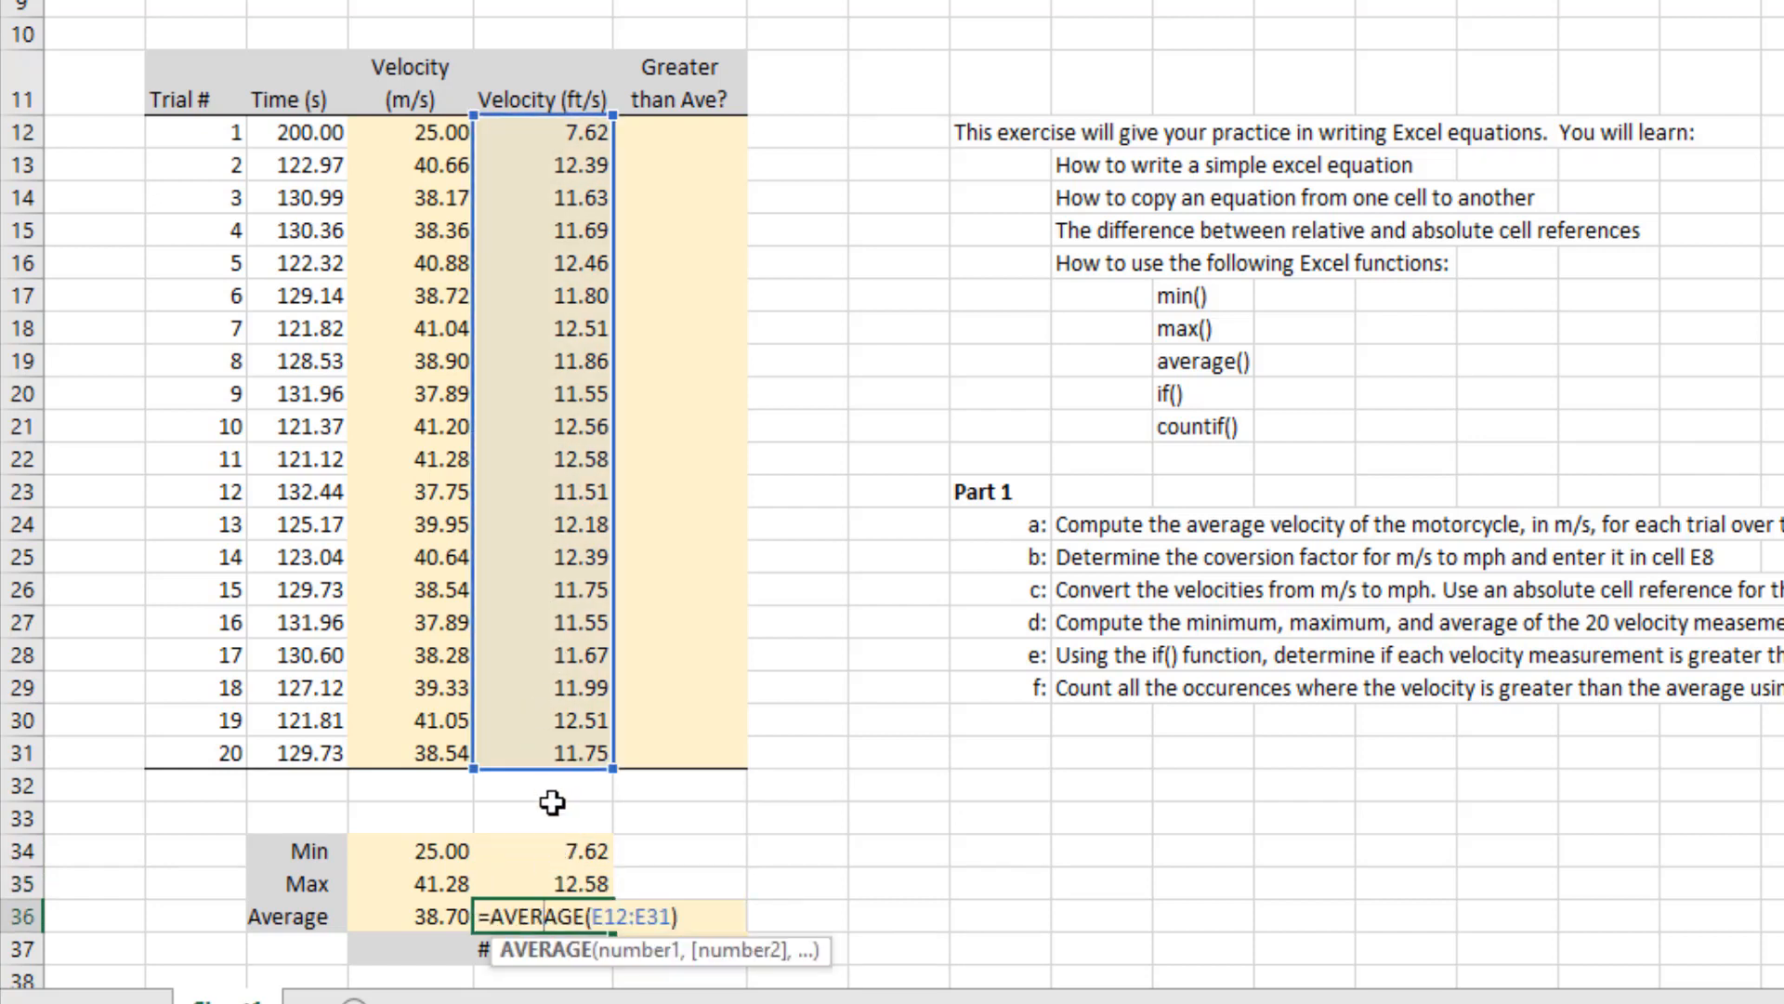
key(Escape)
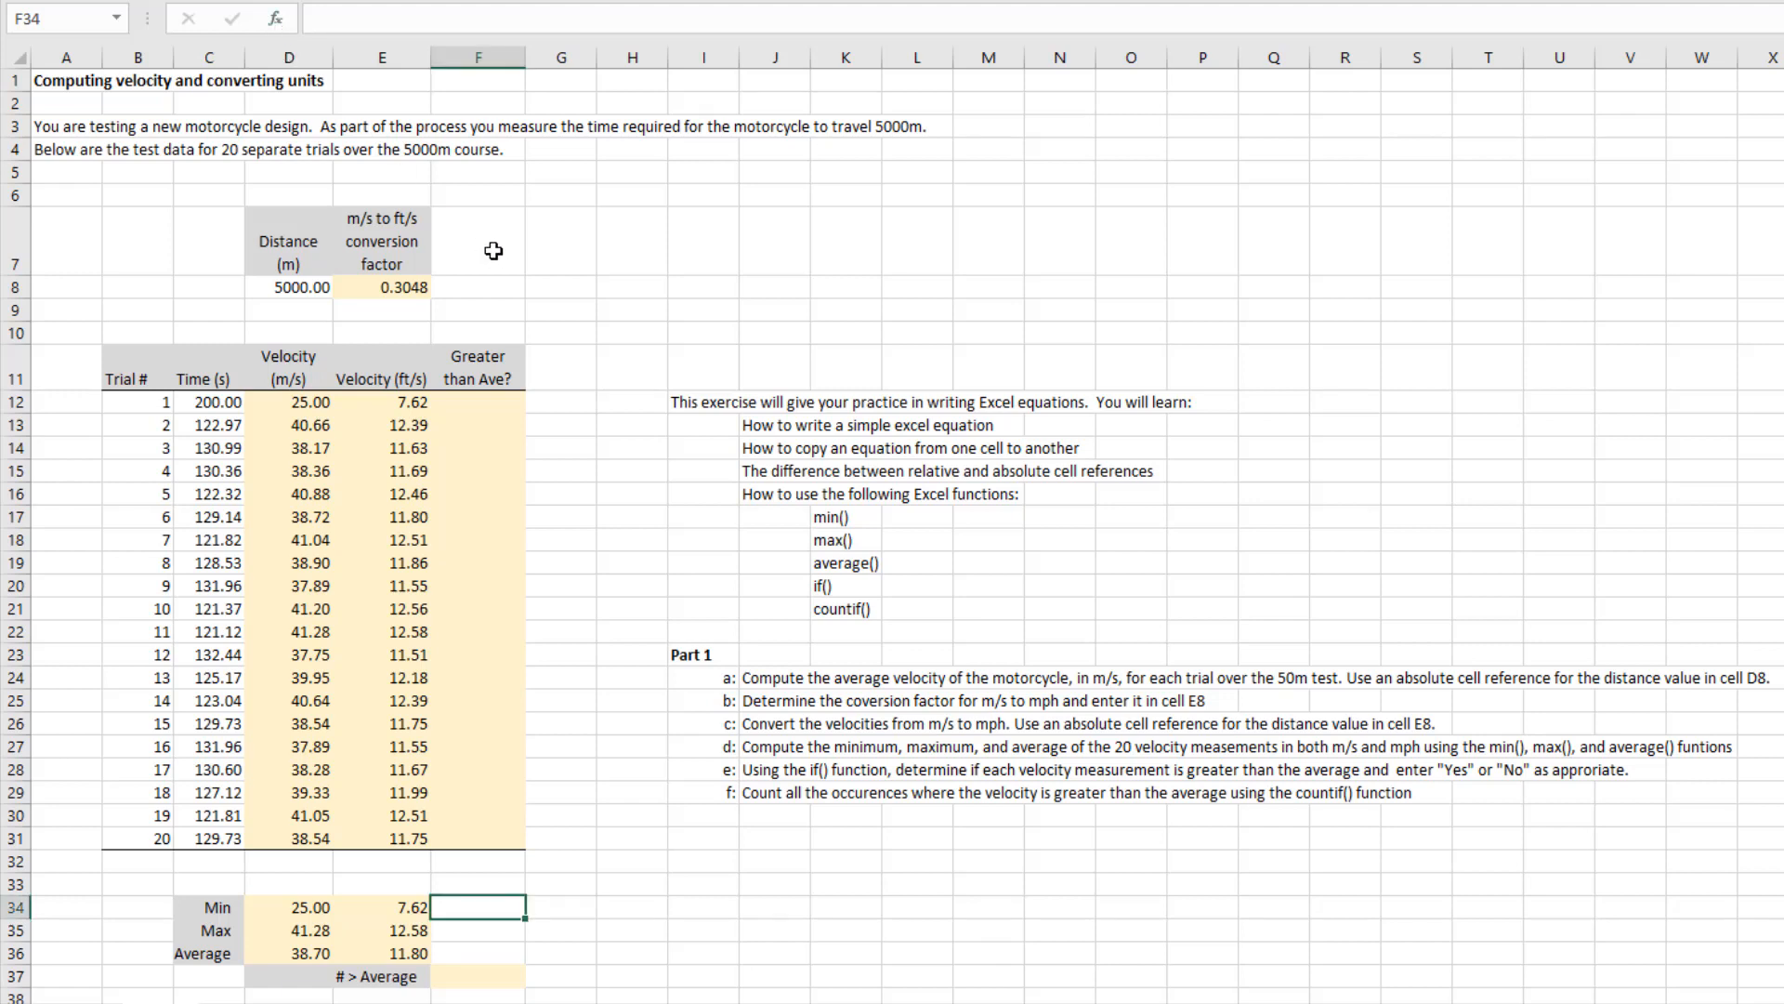
Bring up Insert Function for cell F34 and look through the alphabetical list of all functions, starting with the description of ABS
click(285, 25)
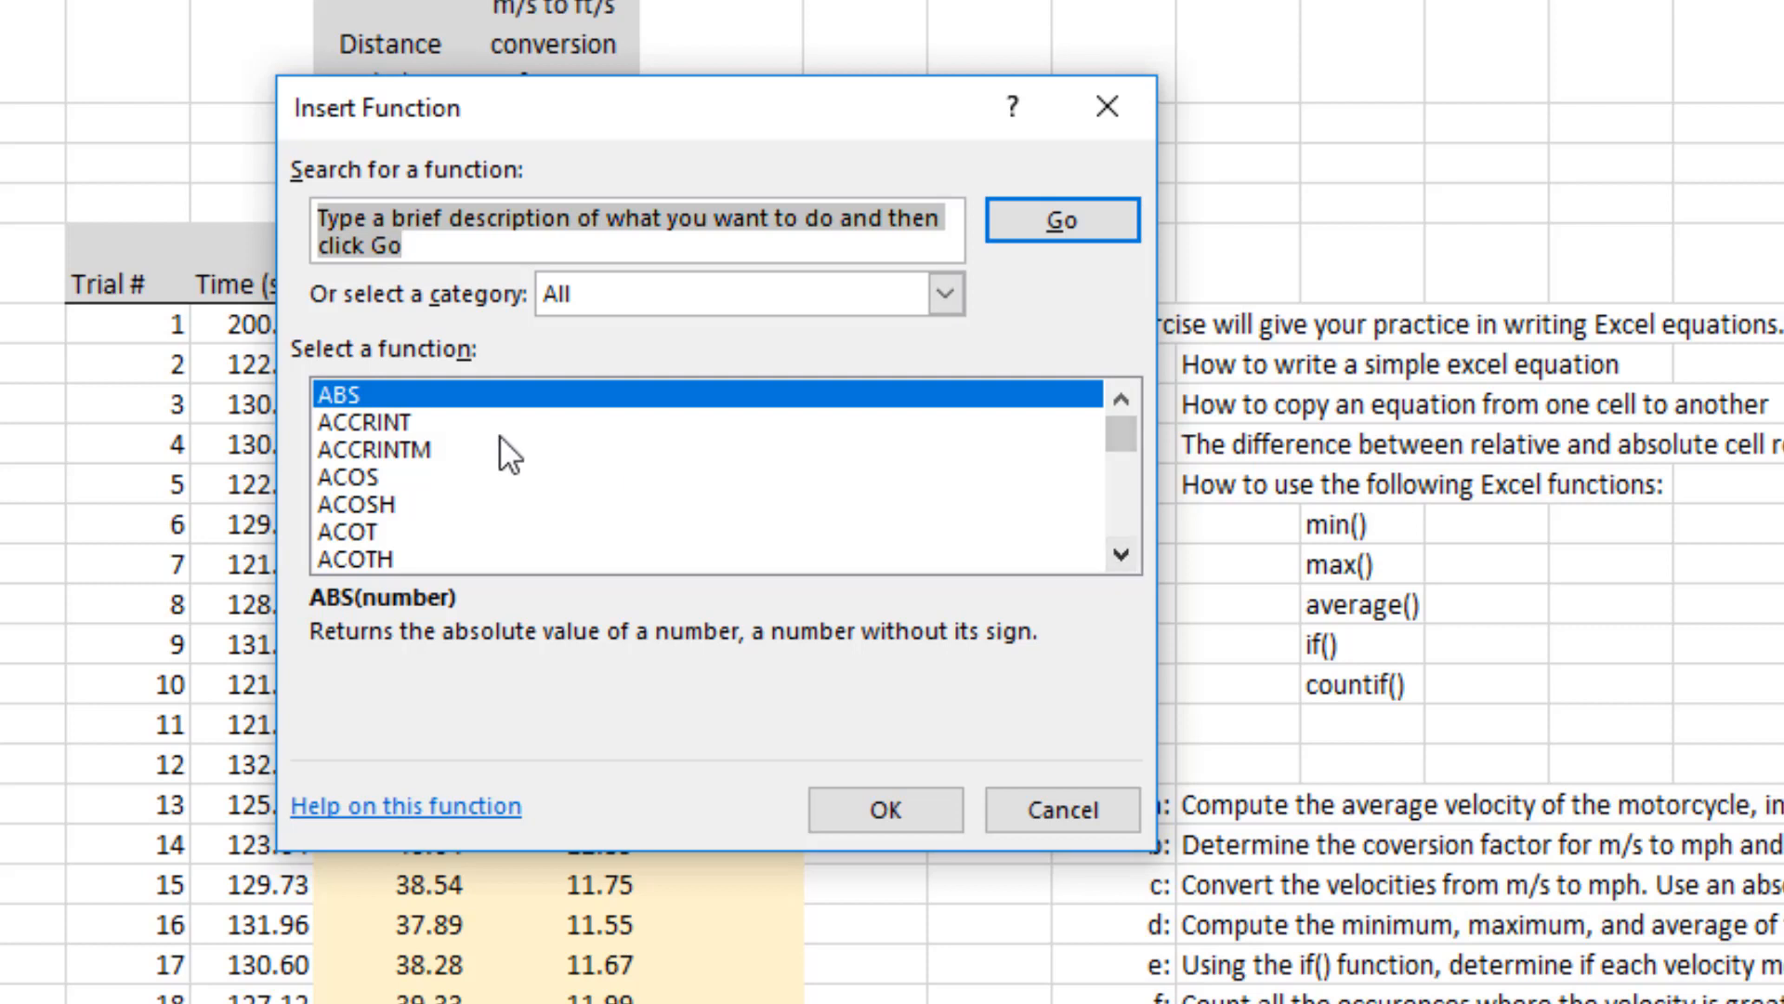
click(388, 405)
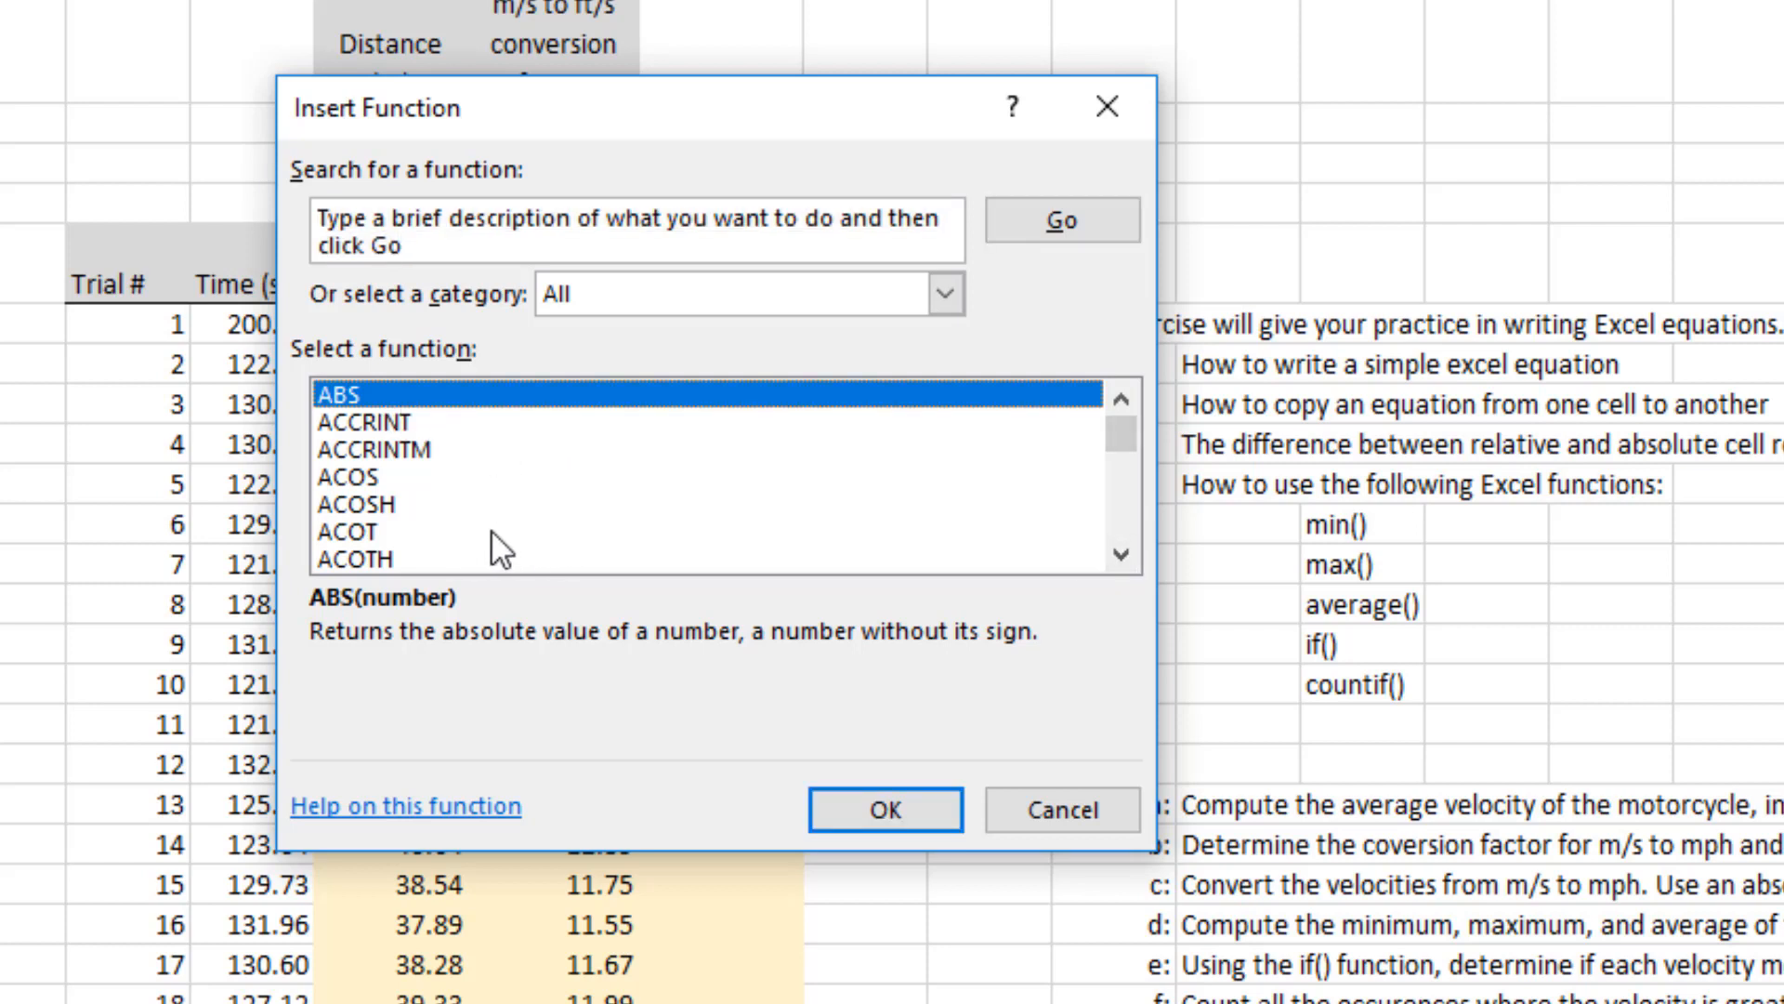
click(1121, 554)
click(1121, 553)
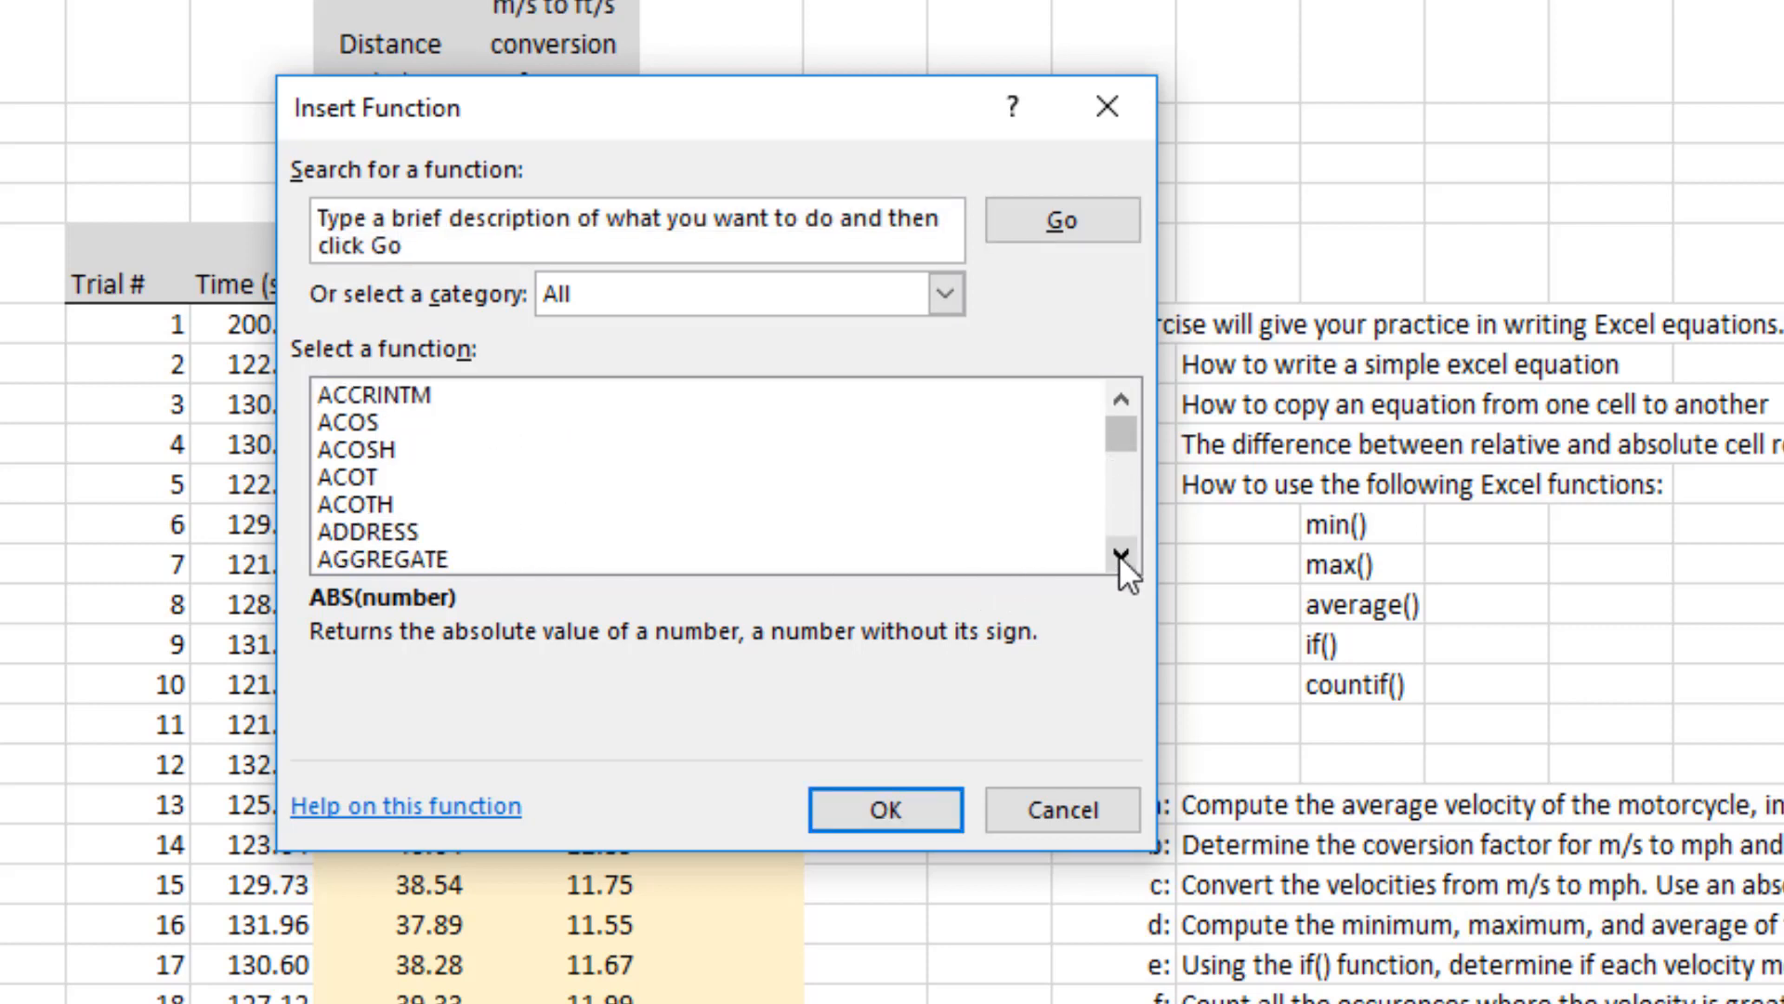
click(1120, 554)
click(1121, 554)
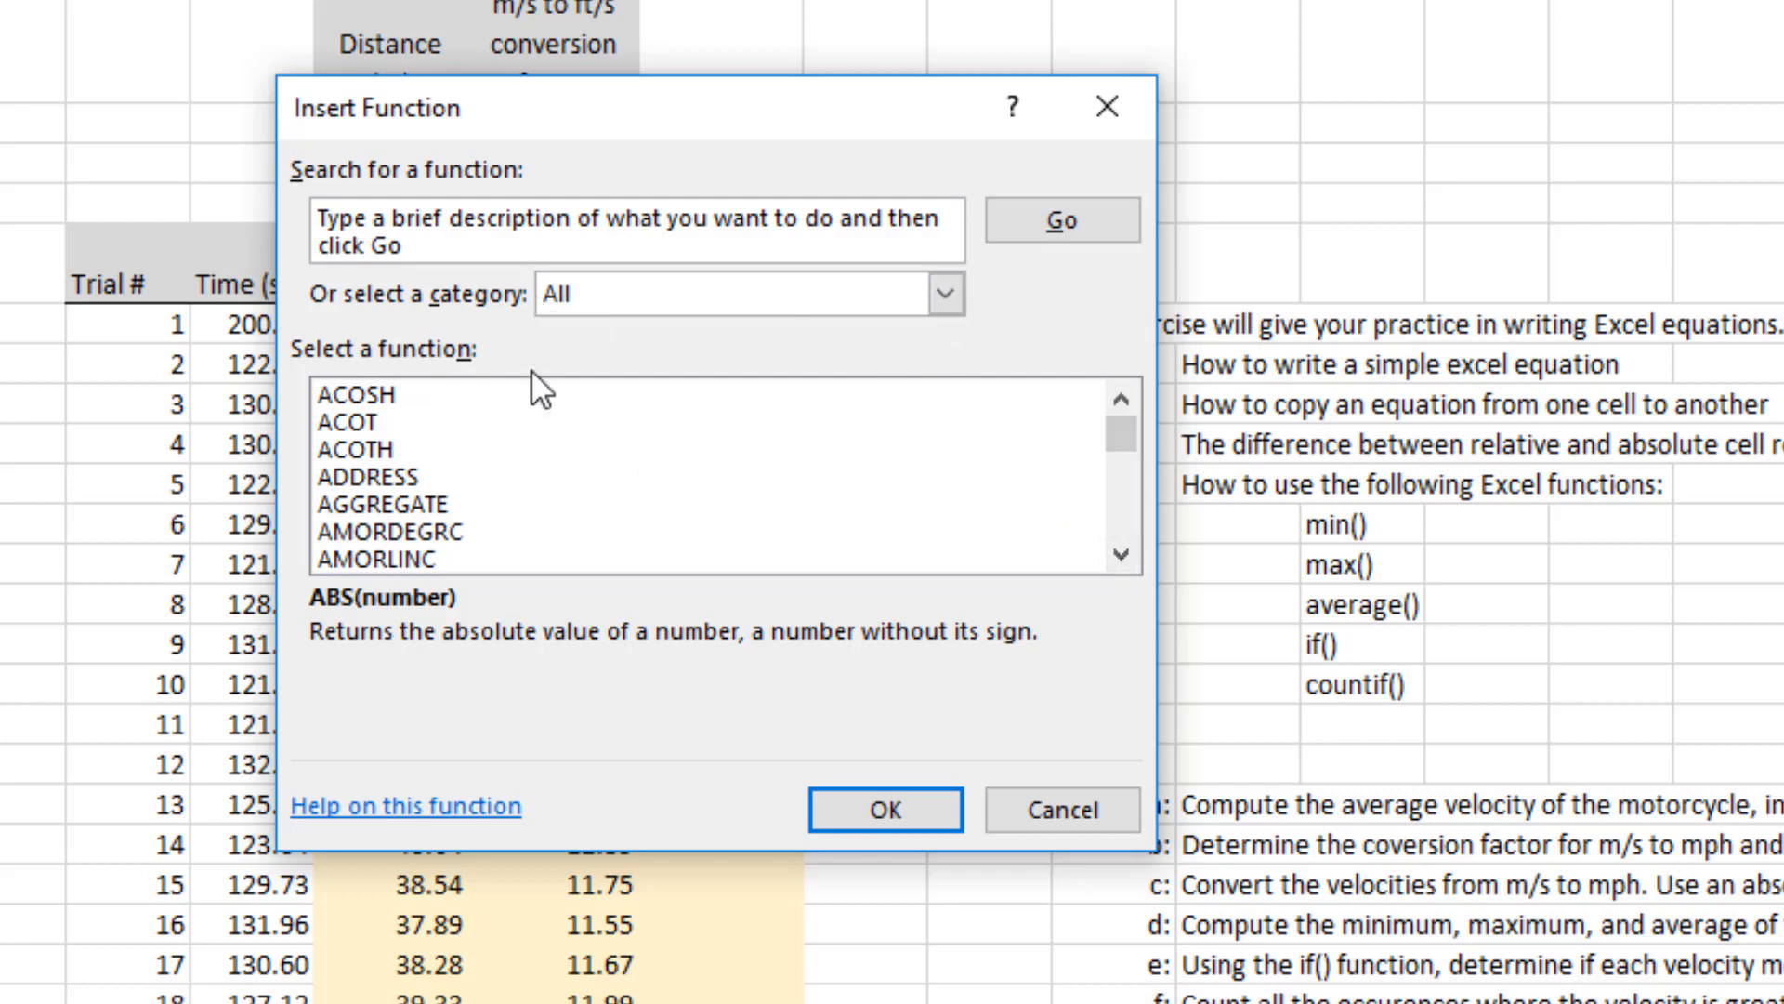
Restrict the function list to the Statistical category and read the descriptions of AVERAGE and BETA.DIST
click(633, 299)
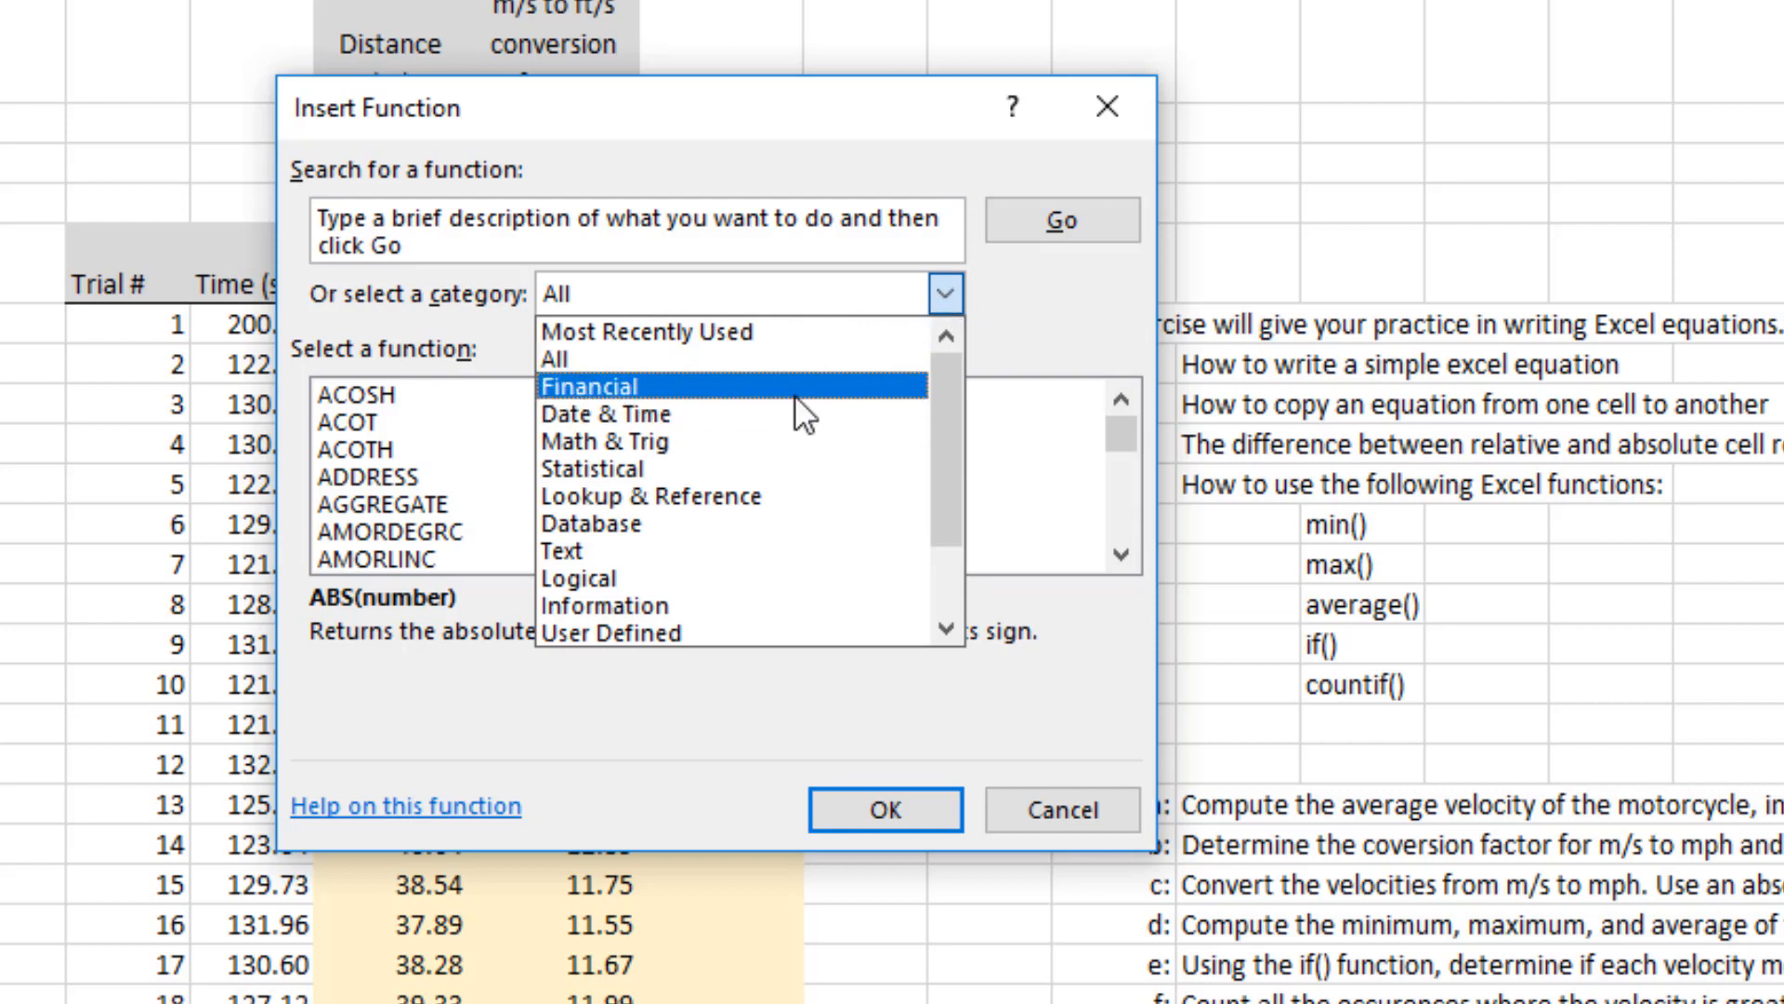
click(741, 467)
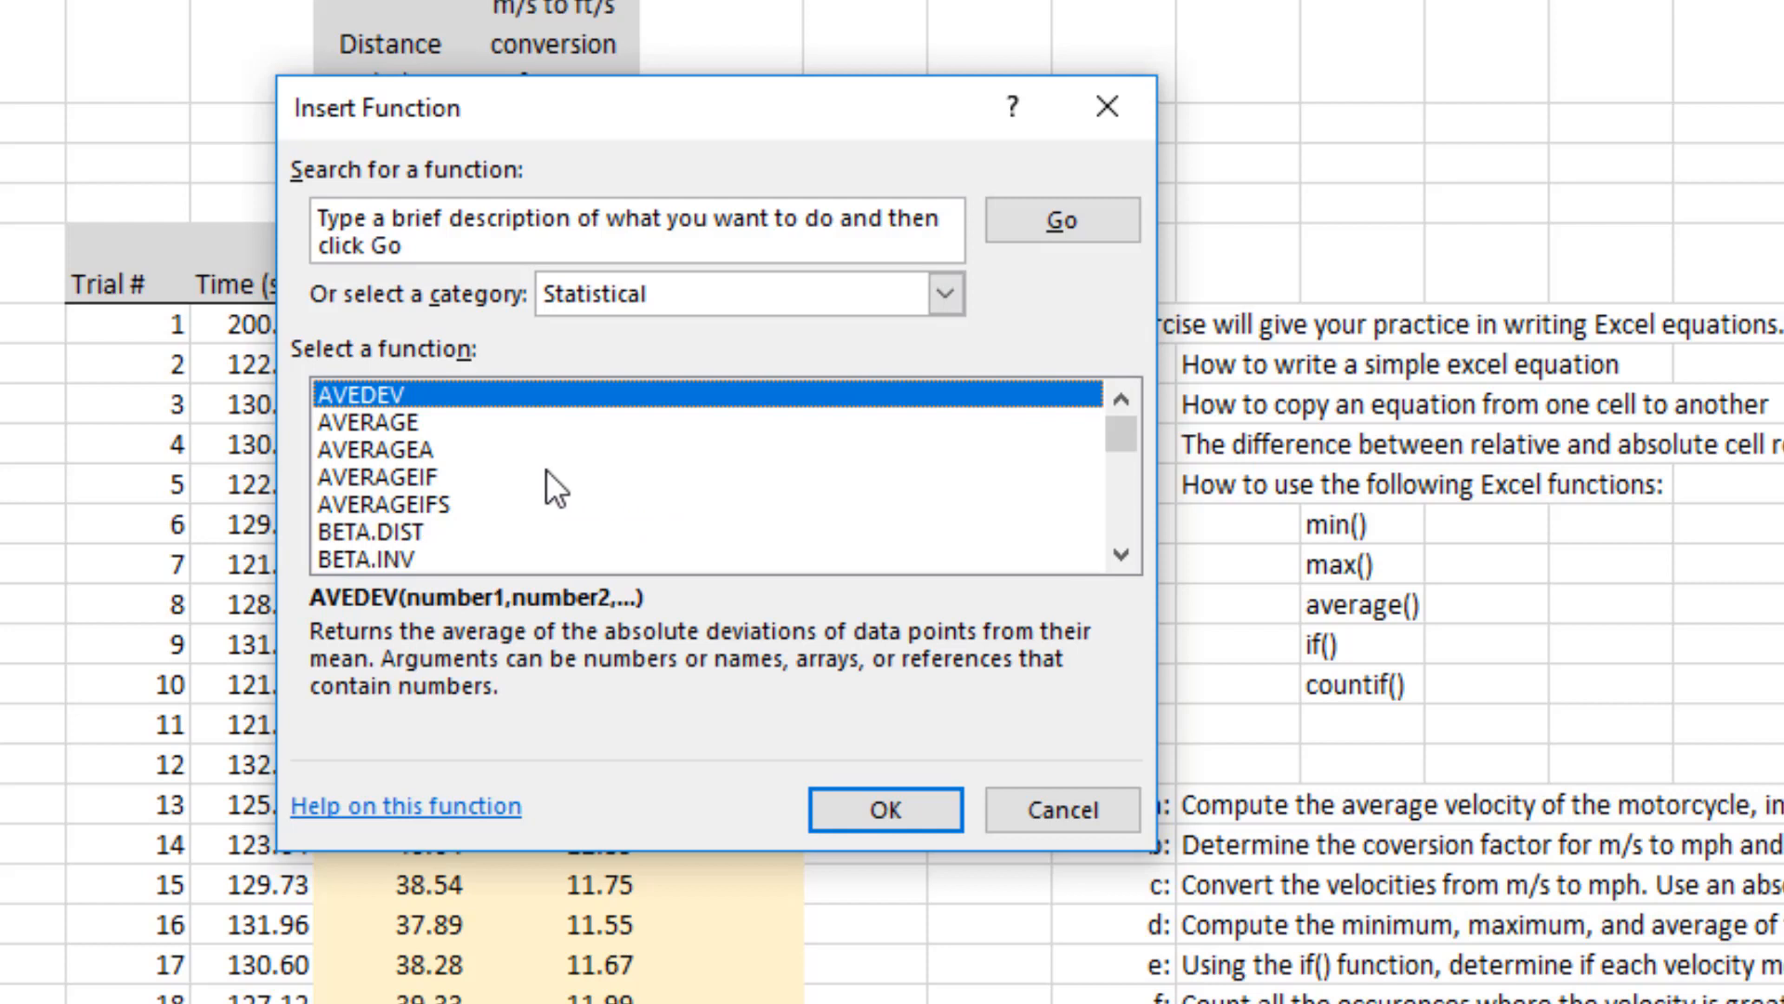
click(407, 425)
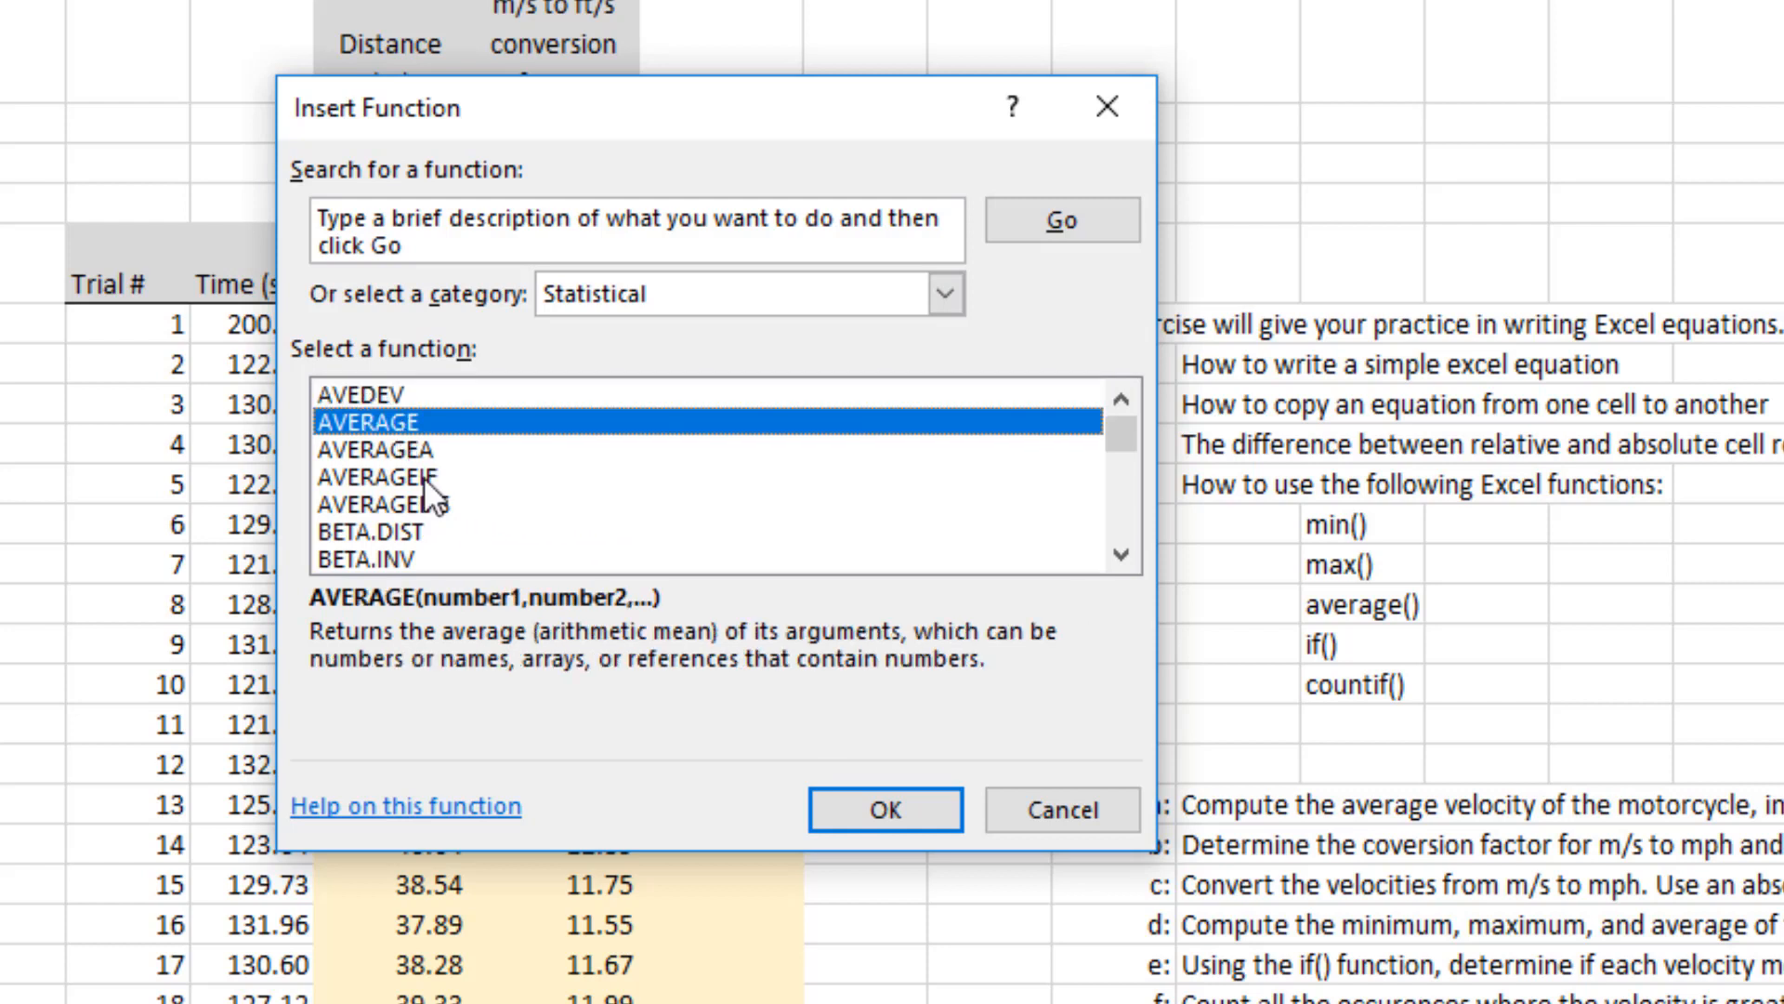
click(433, 530)
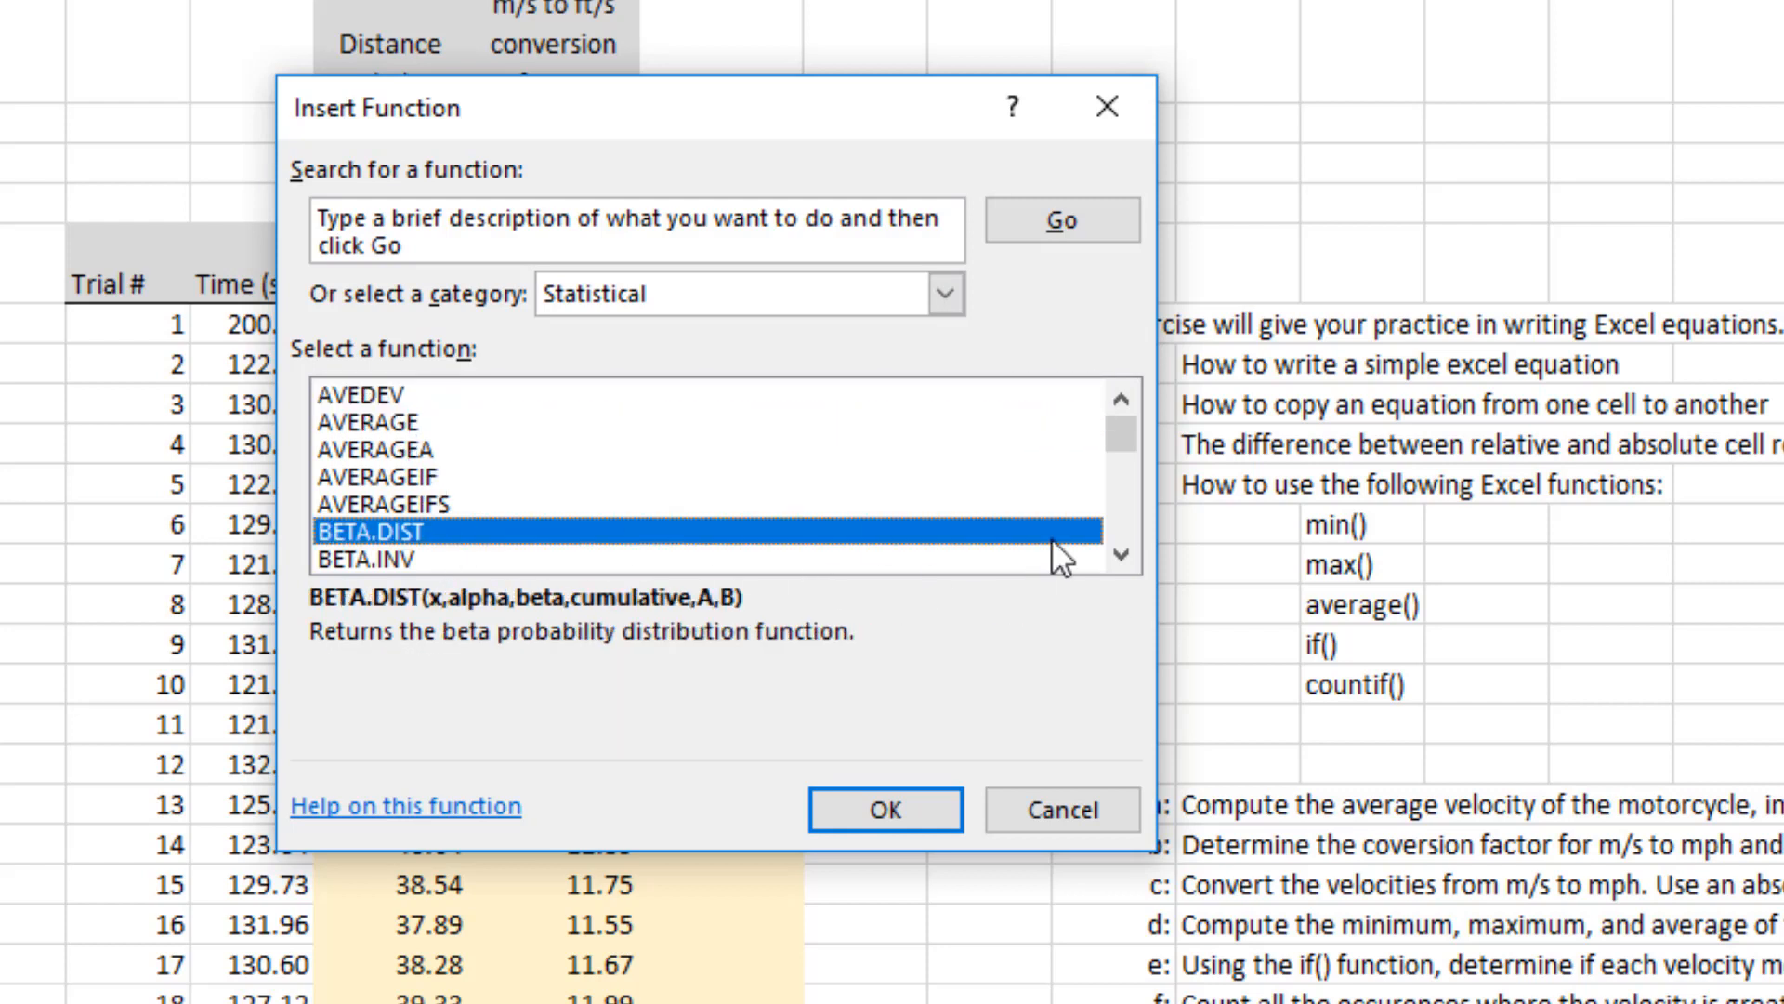
Find MIN and MEDIAN among the statistical functions, read their descriptions, and close Insert Function without inserting anything
click(1121, 555)
click(1121, 555)
click(1121, 555)
click(1120, 555)
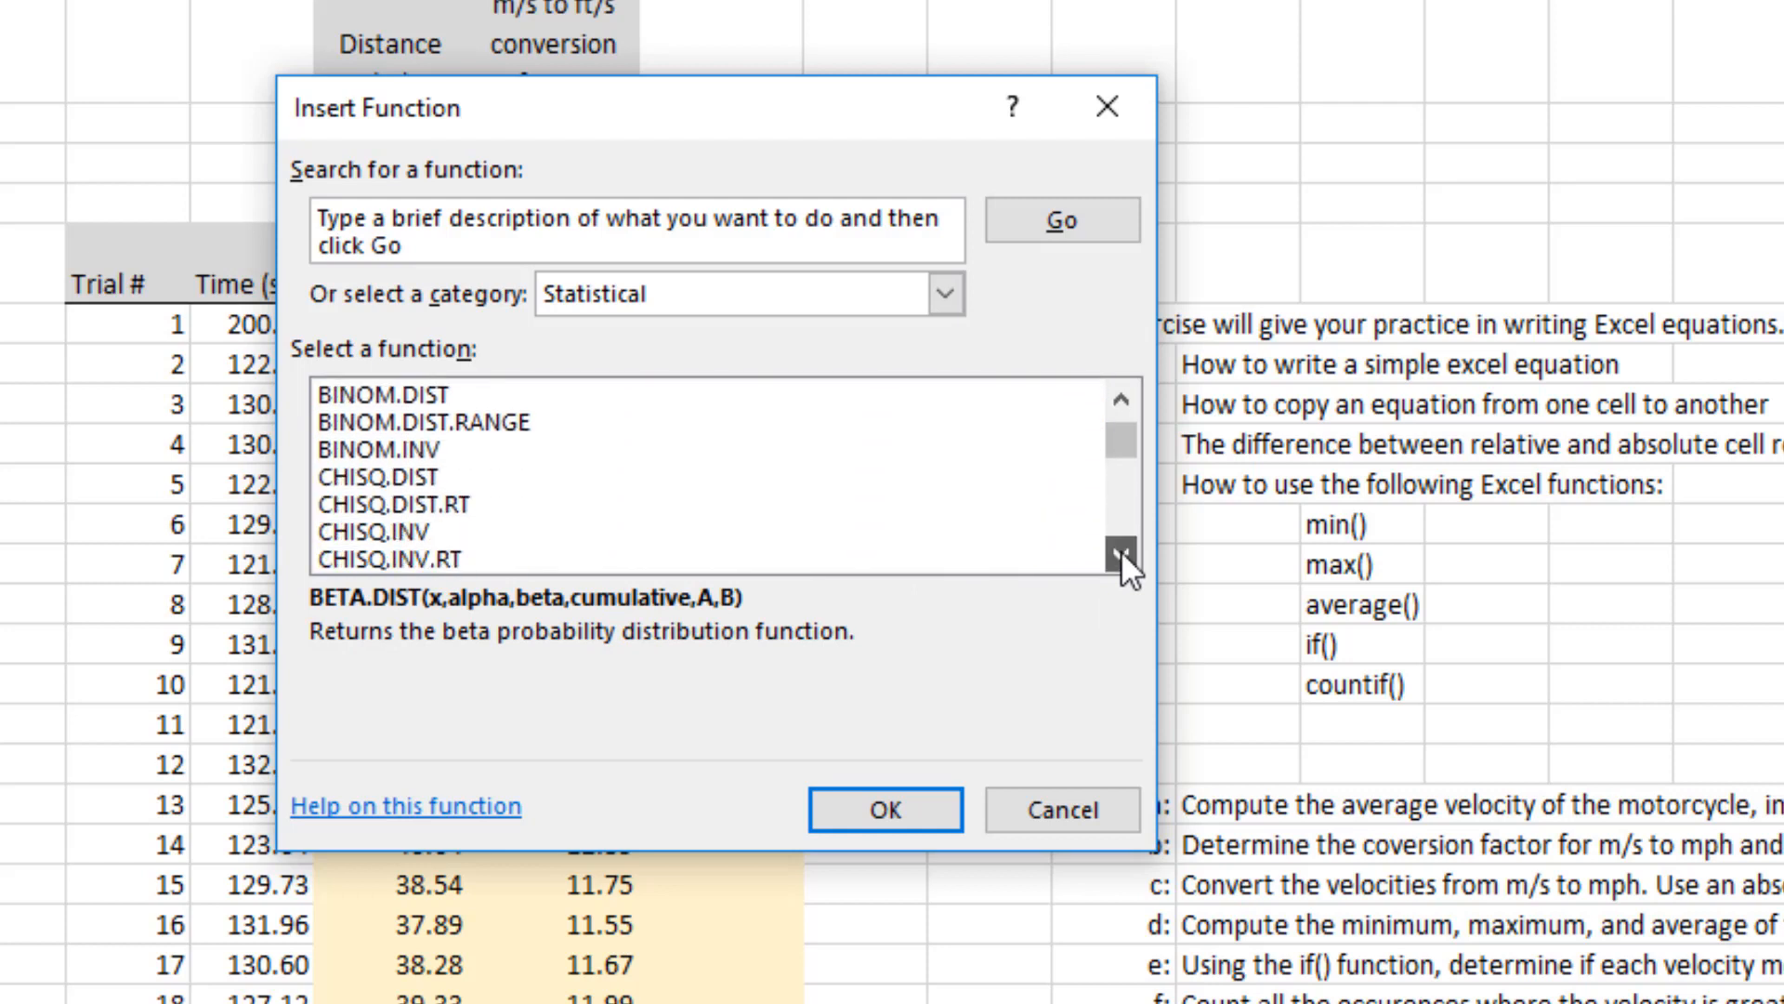
click(1121, 555)
click(1120, 555)
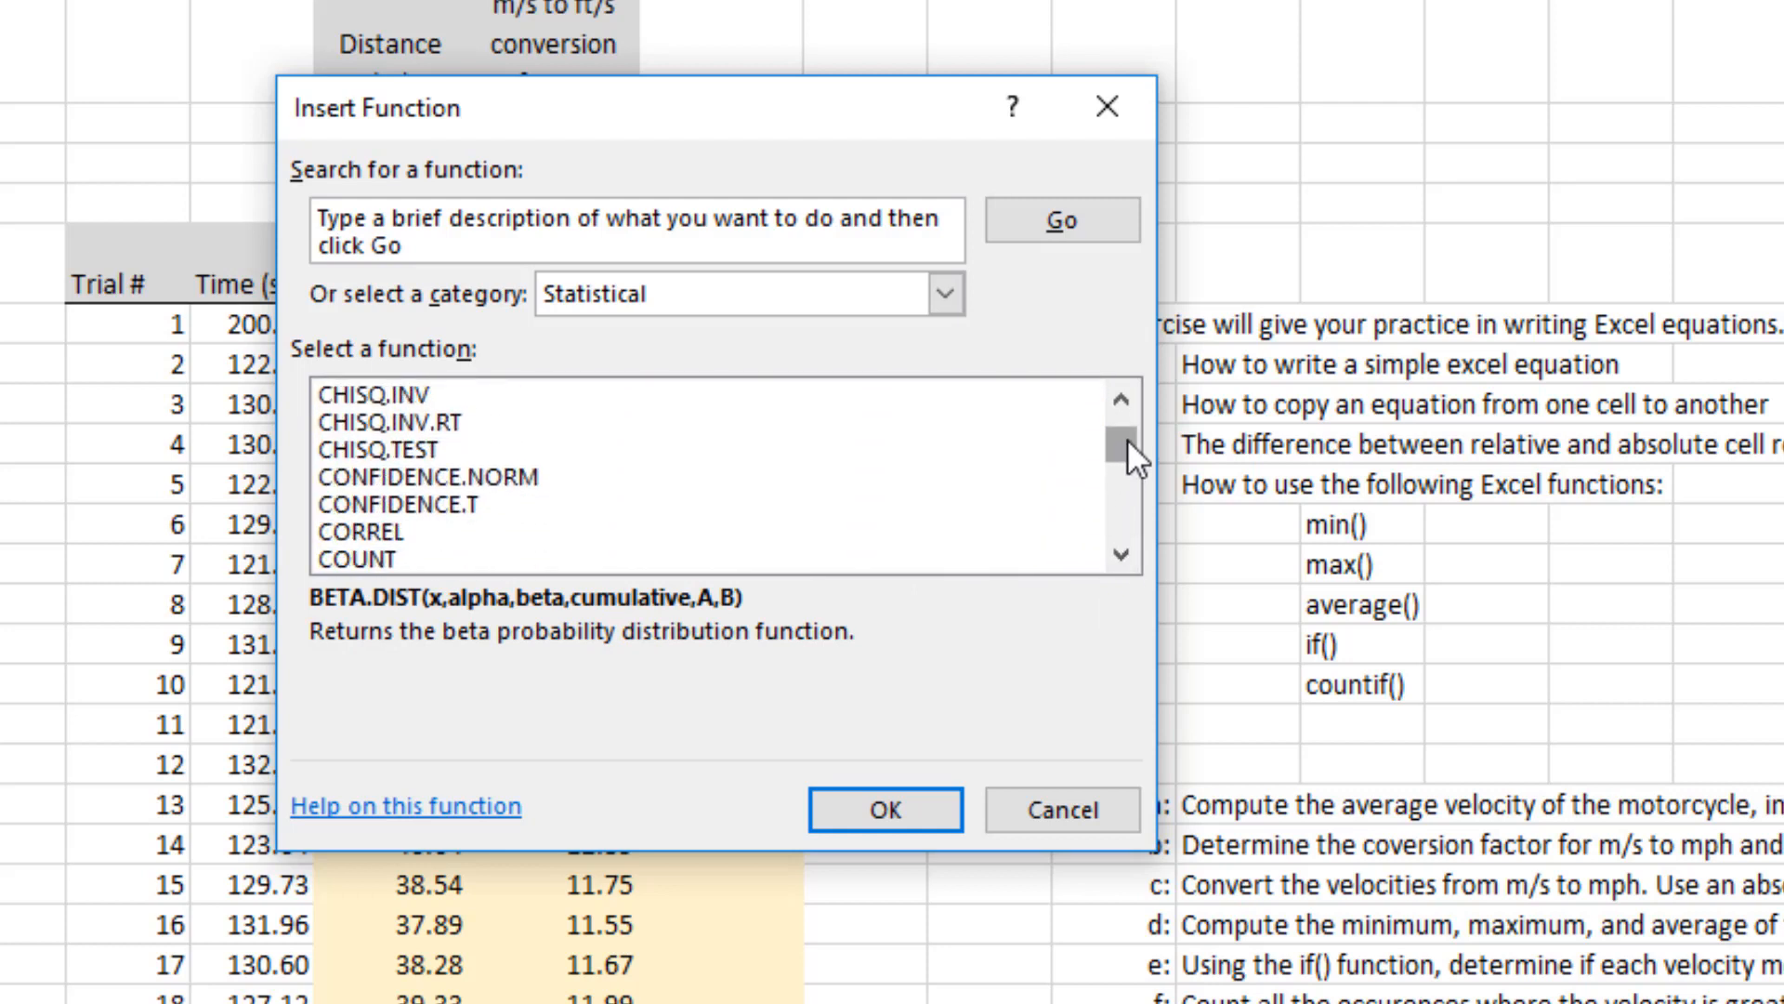
drag(1128, 442, 1122, 476)
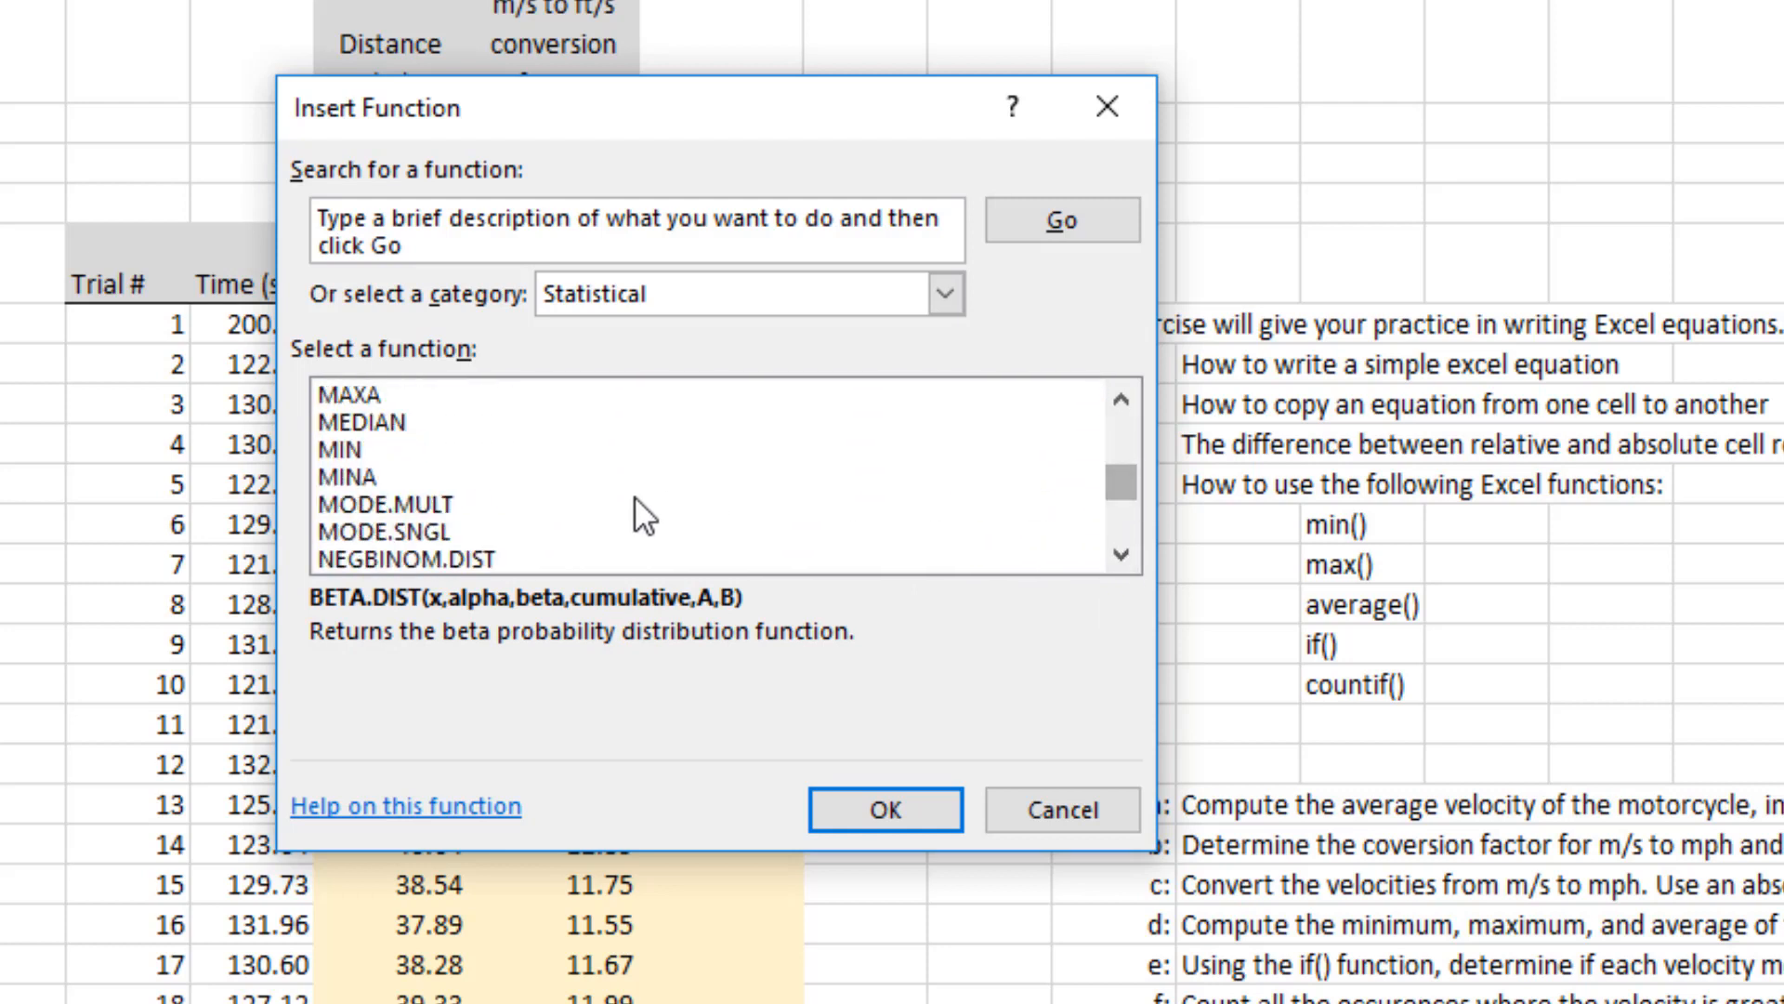
click(358, 450)
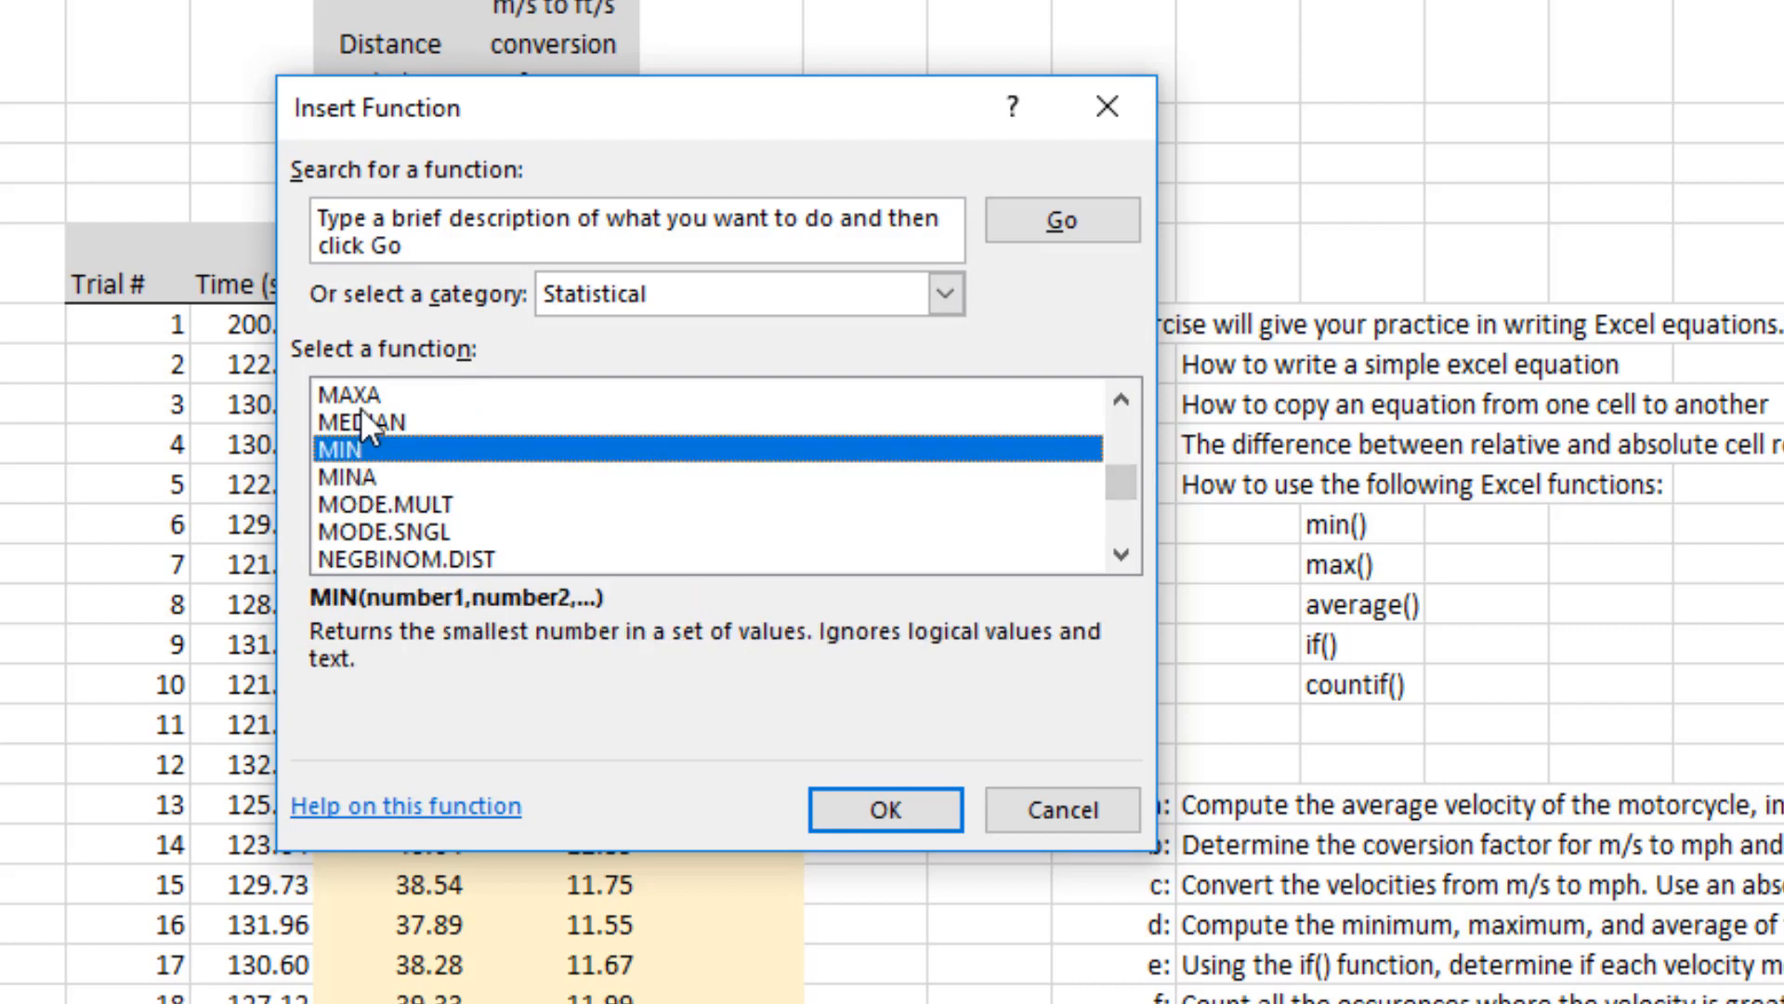
click(367, 422)
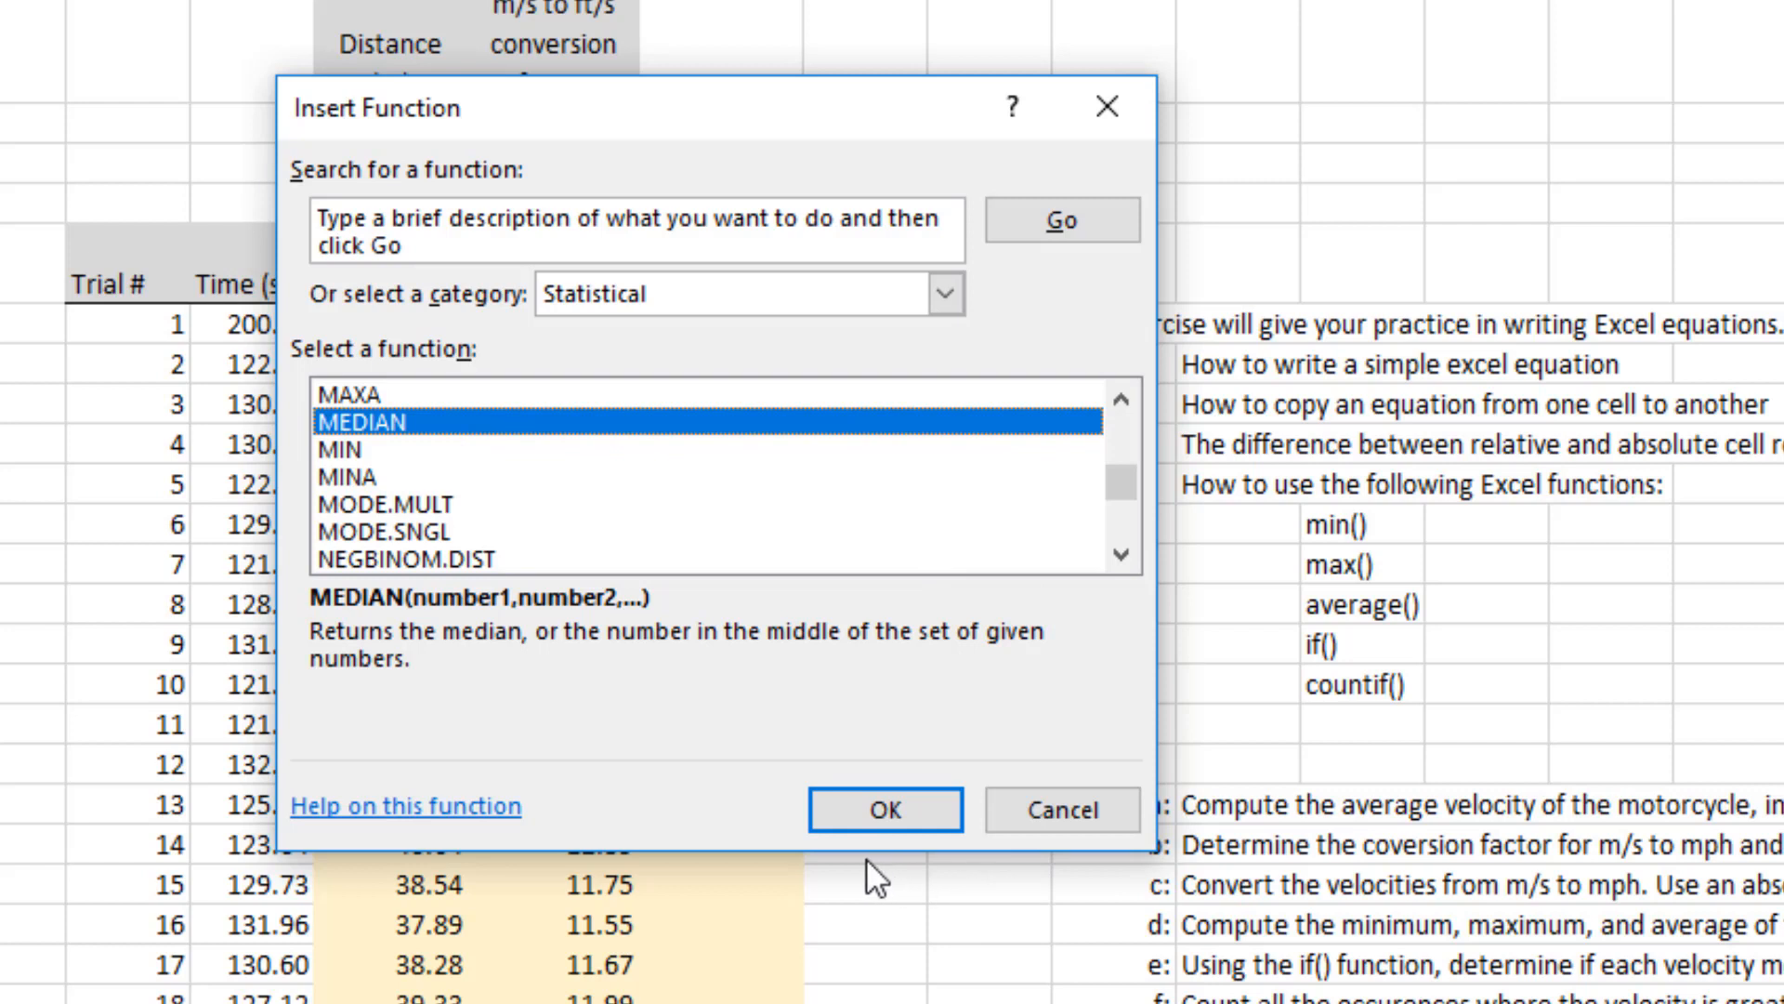
click(1060, 814)
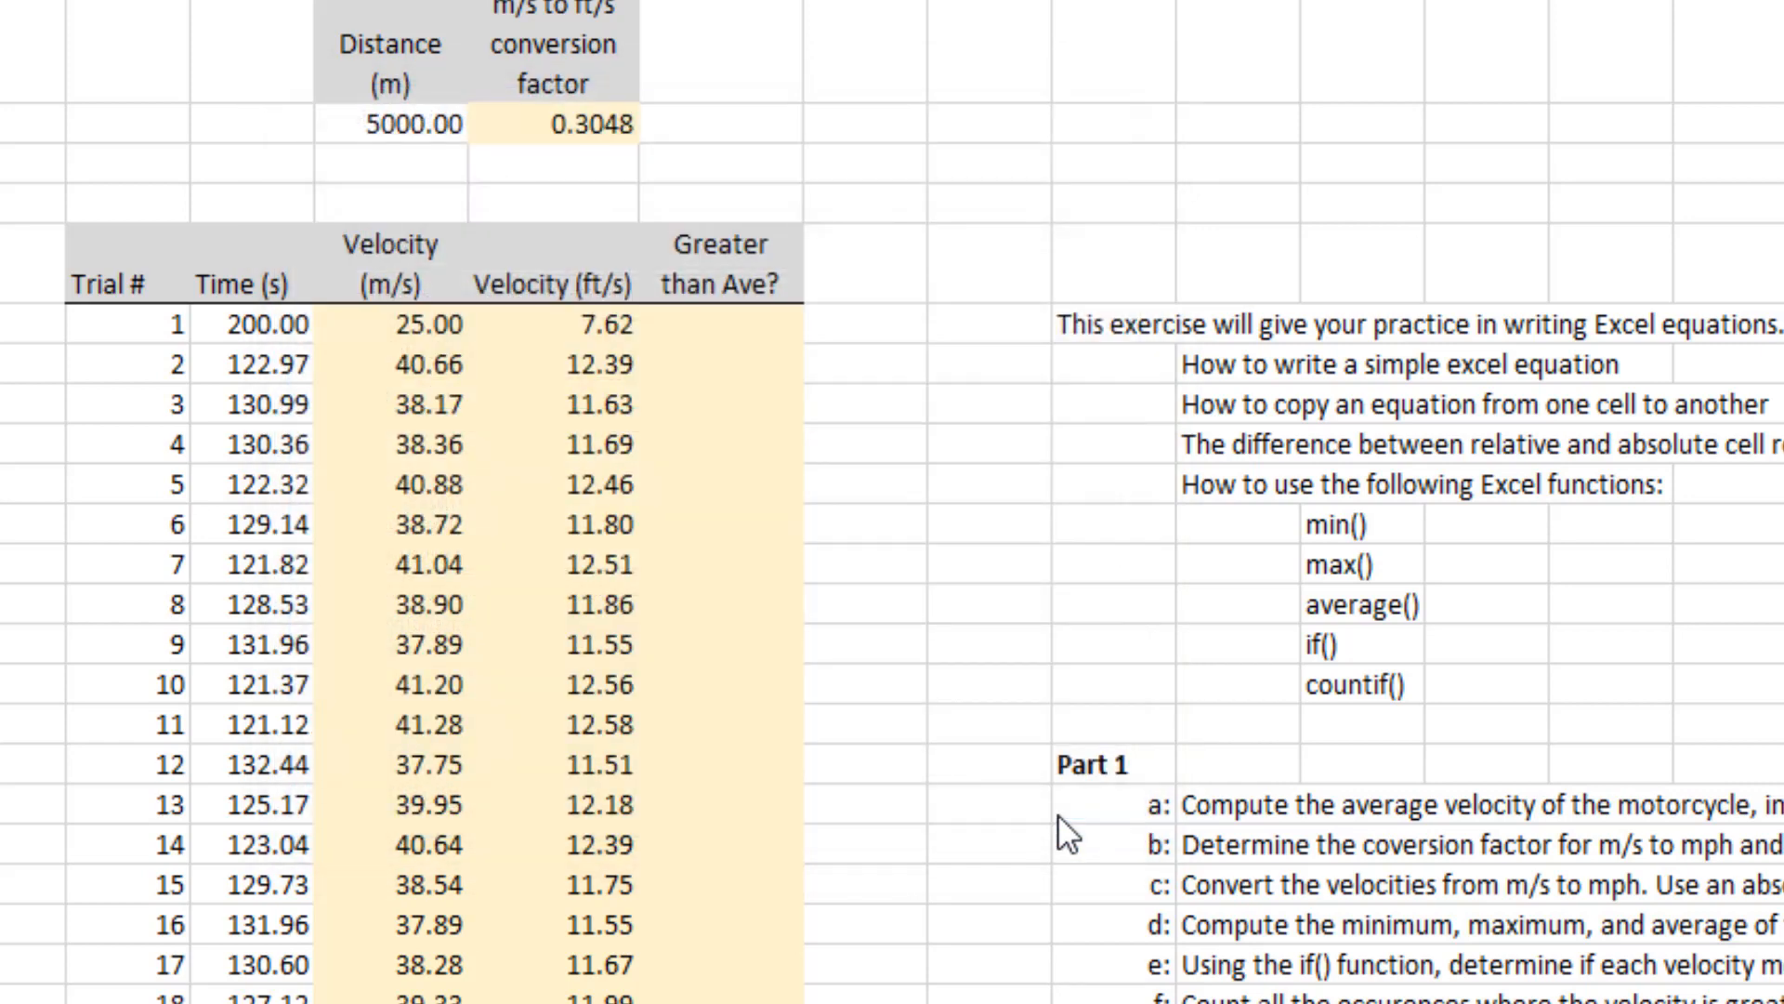